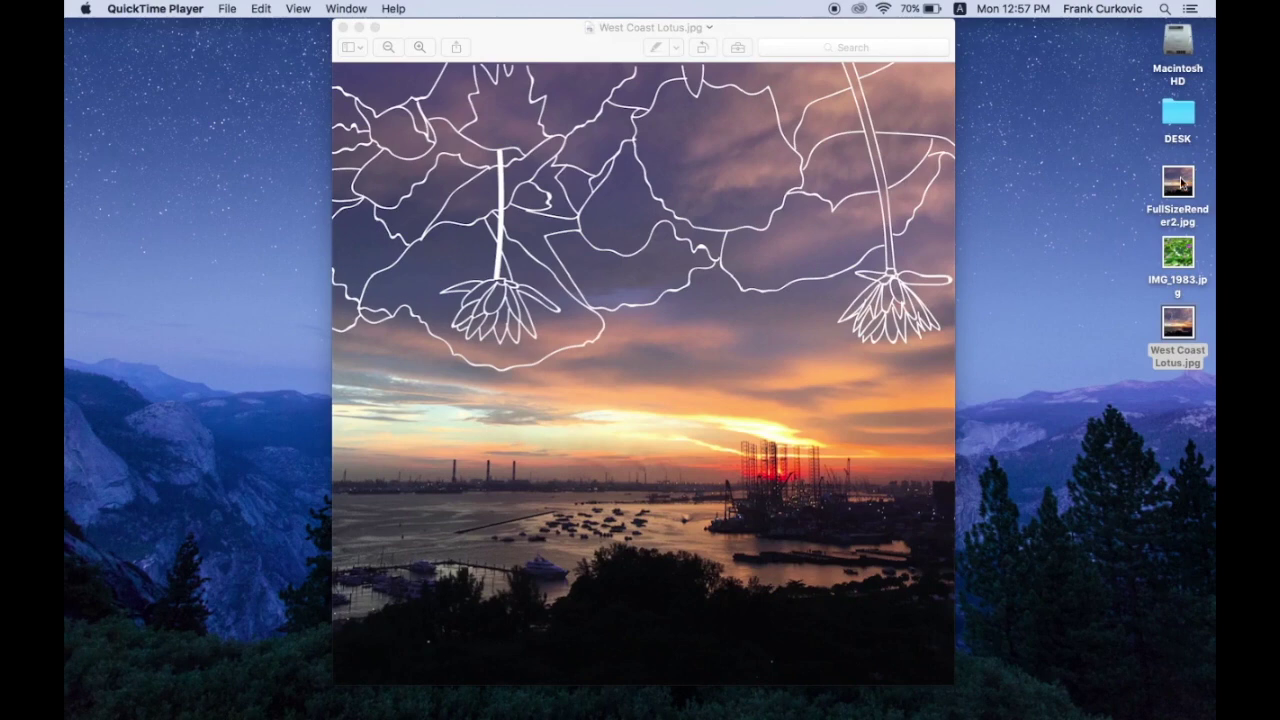
Open the lily pond and harbour sunset photos in Preview, then close the lily pond photo
double_click(1177, 255)
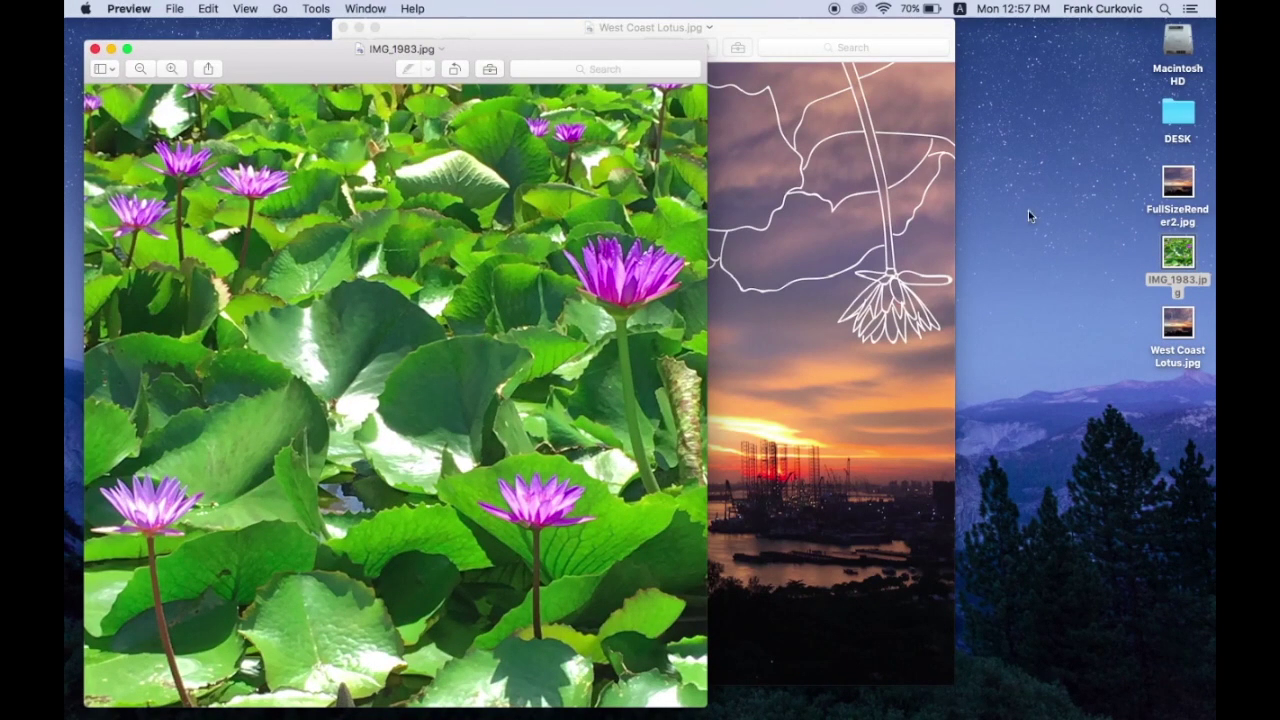
double_click(1188, 184)
drag(304, 47, 643, 66)
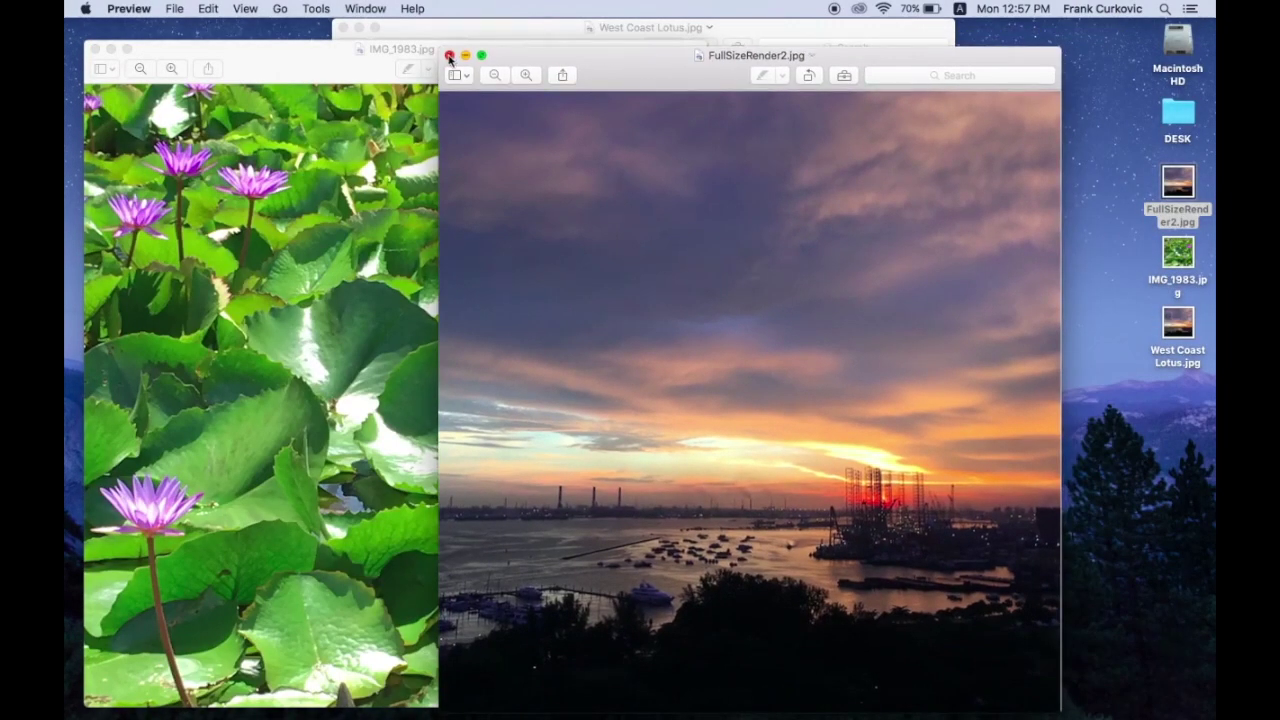
click(240, 66)
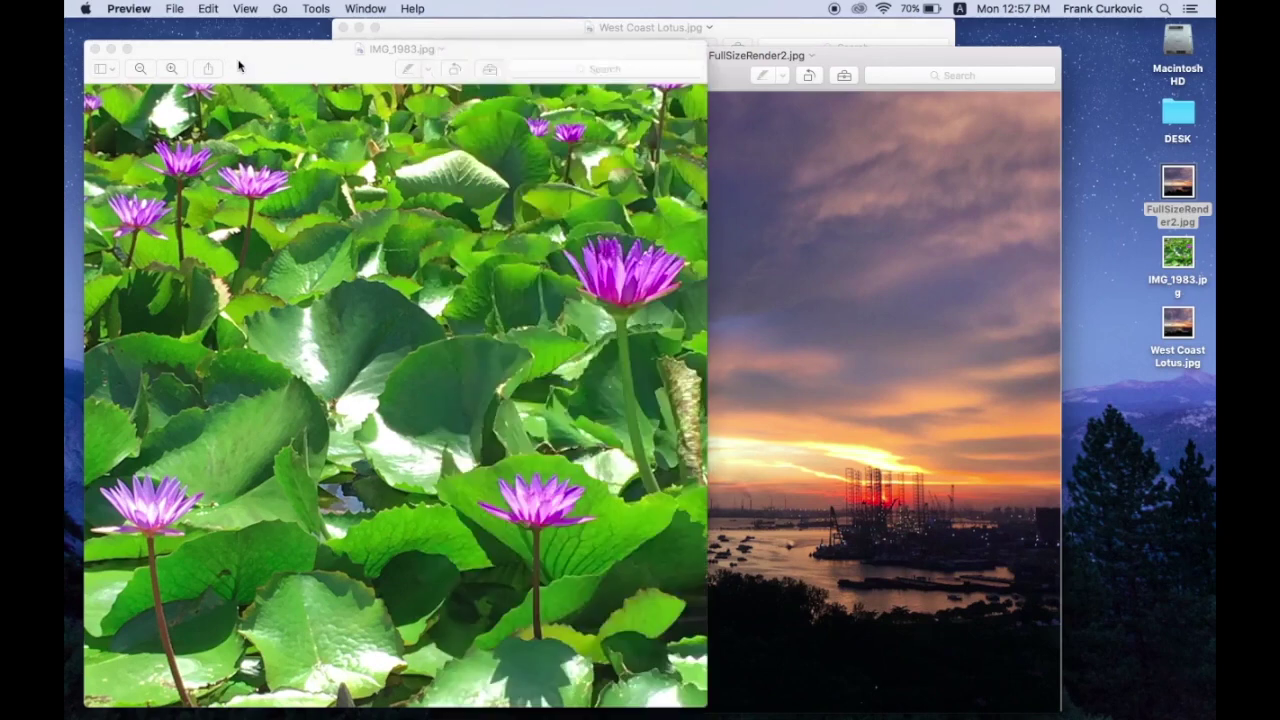
click(96, 49)
Bring the sunset photo in front of the West Coast Lotus example and restore the minimized browser
click(500, 37)
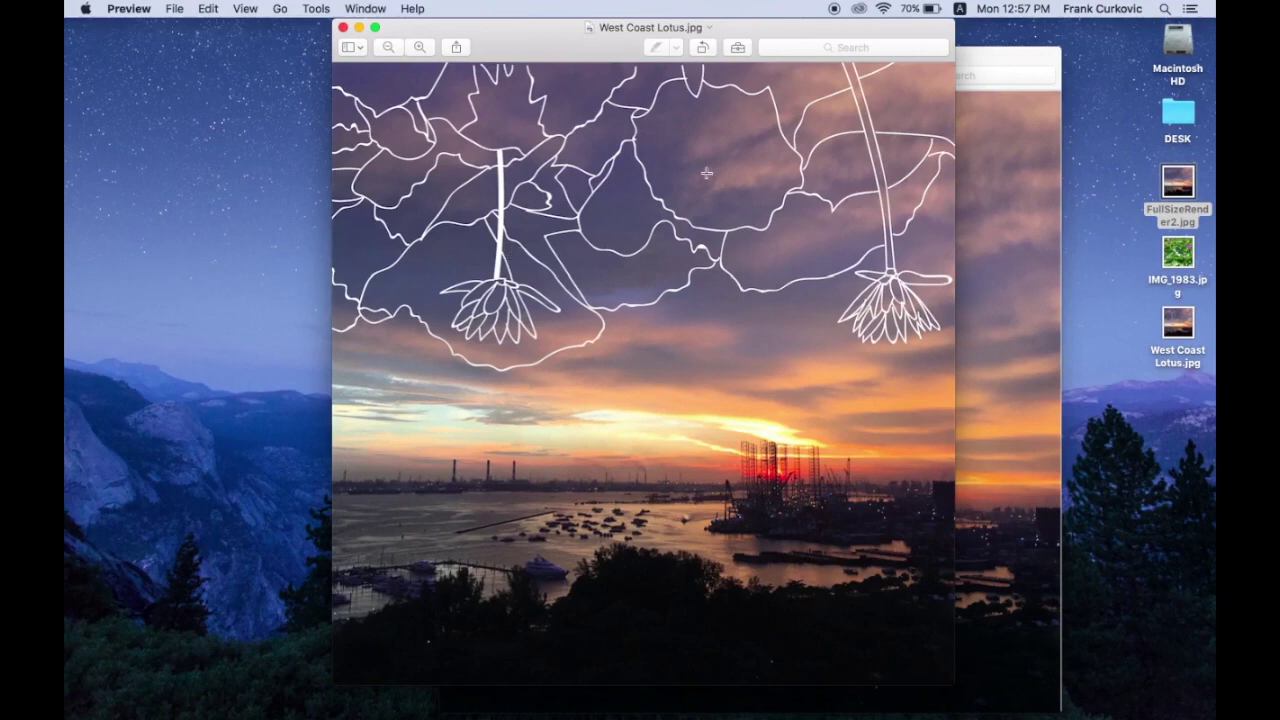
click(1013, 57)
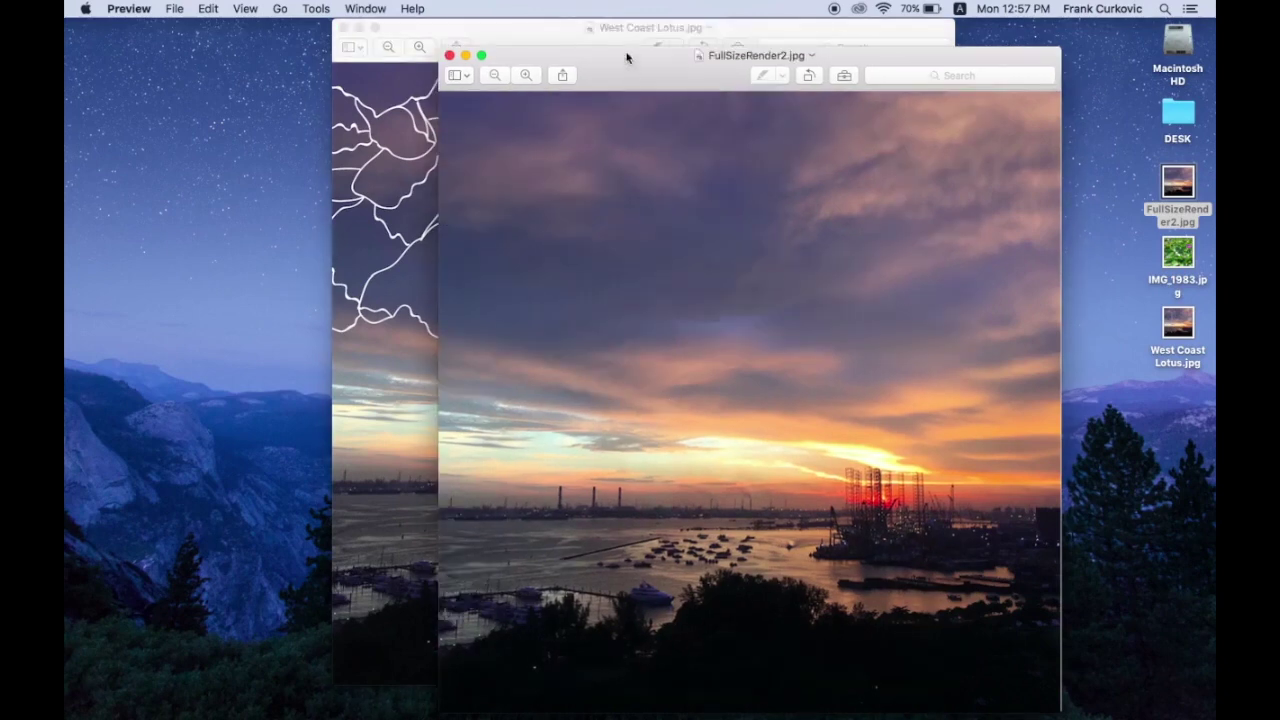
drag(628, 55, 628, 27)
mouse_move(796, 712)
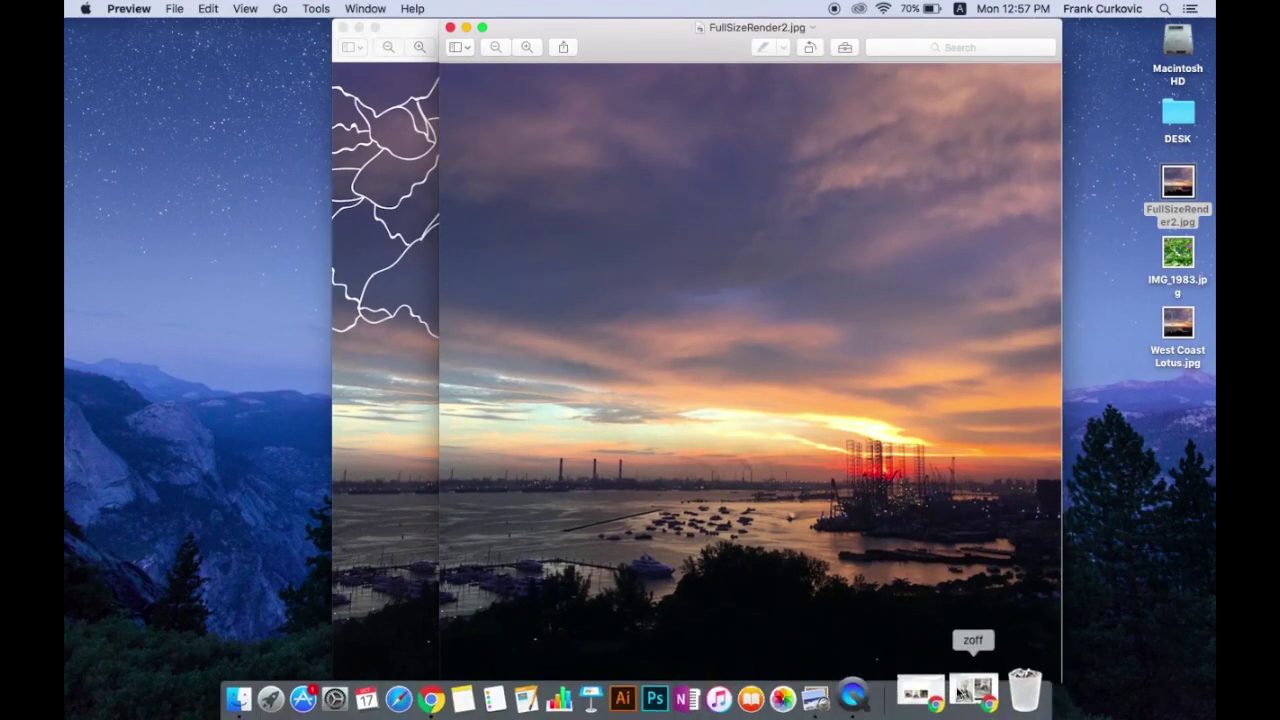
click(975, 700)
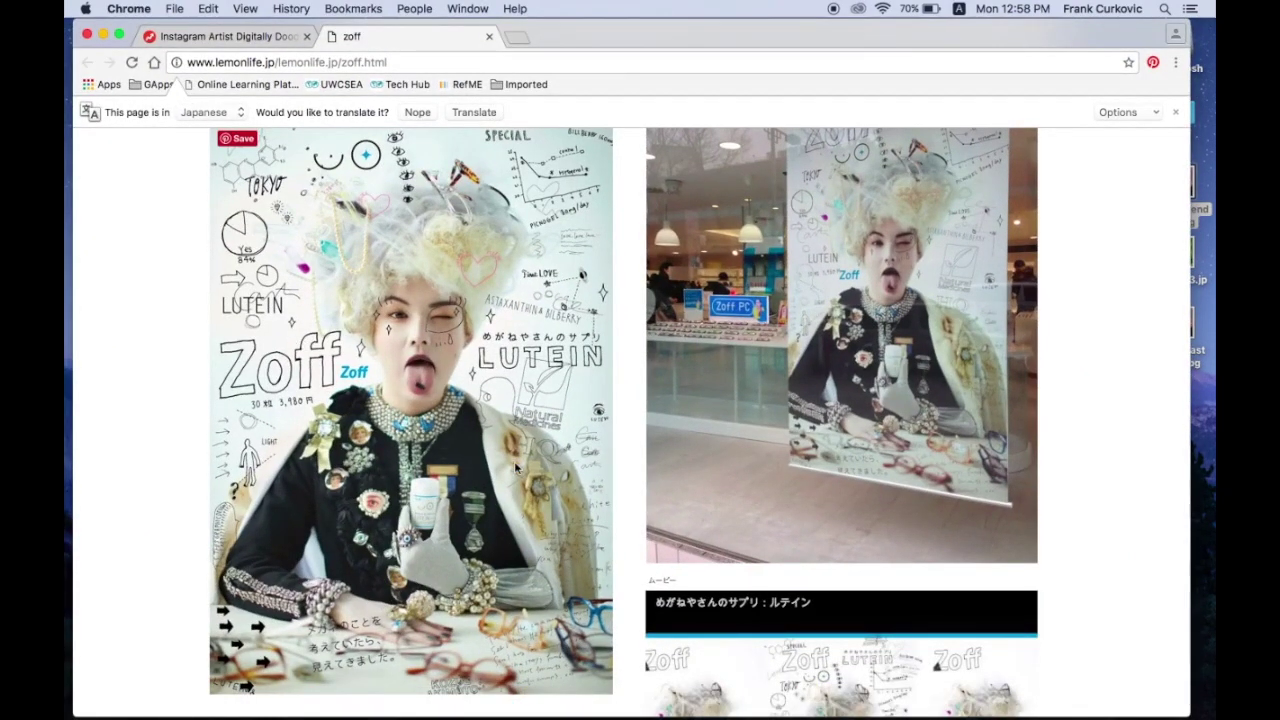
Switch Chrome to the 'Instagram Artist Digitally Doodles' article
click(247, 37)
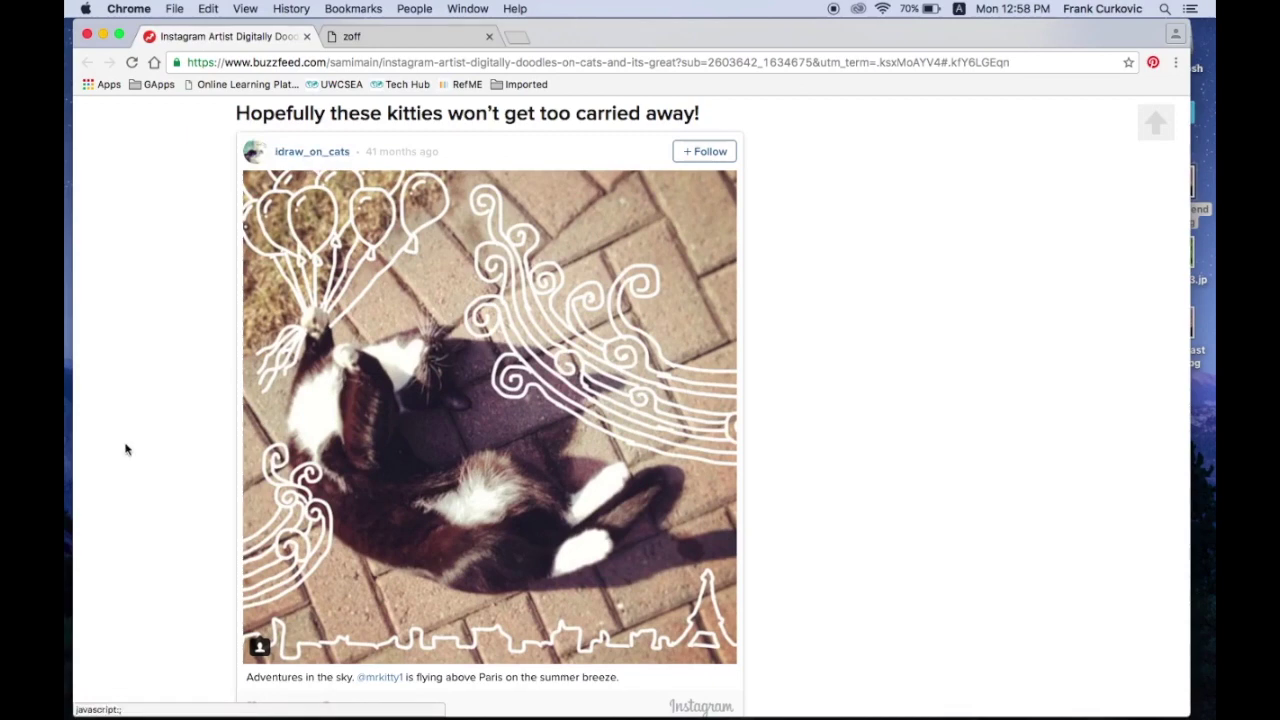
Hide Chrome and close the West Coast Lotus and sunset photo windows
key(super+h)
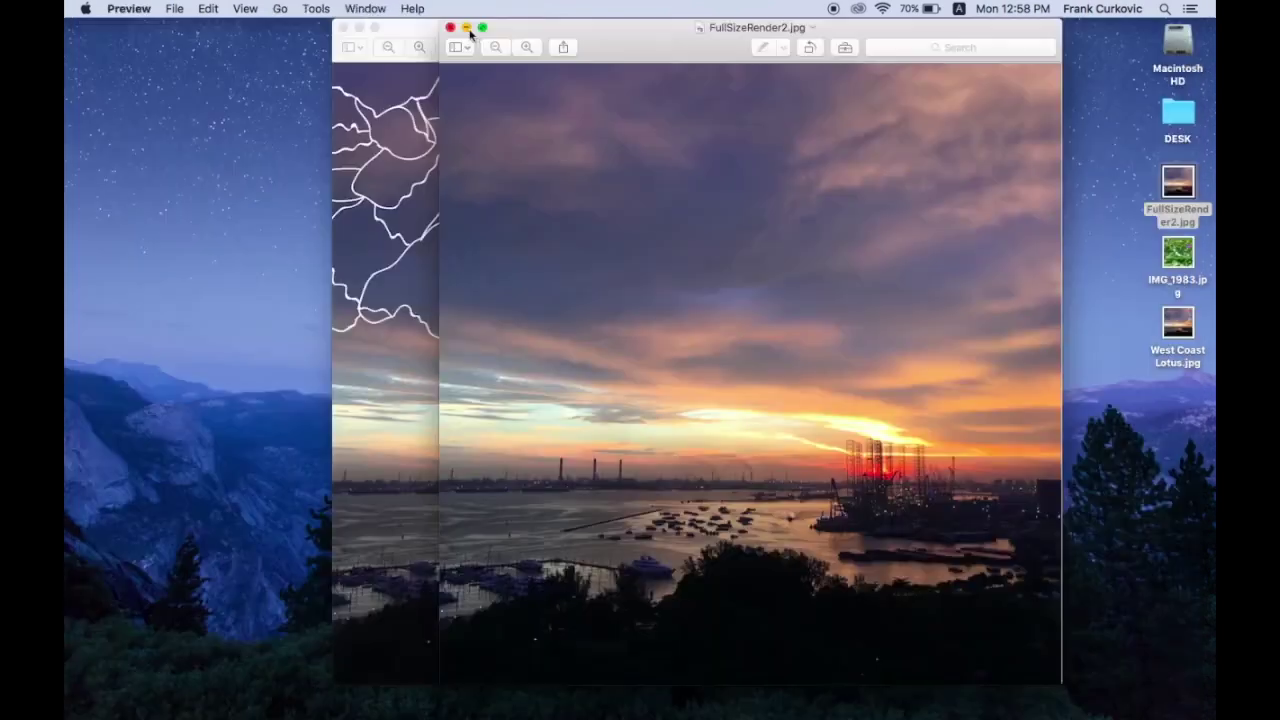
click(343, 28)
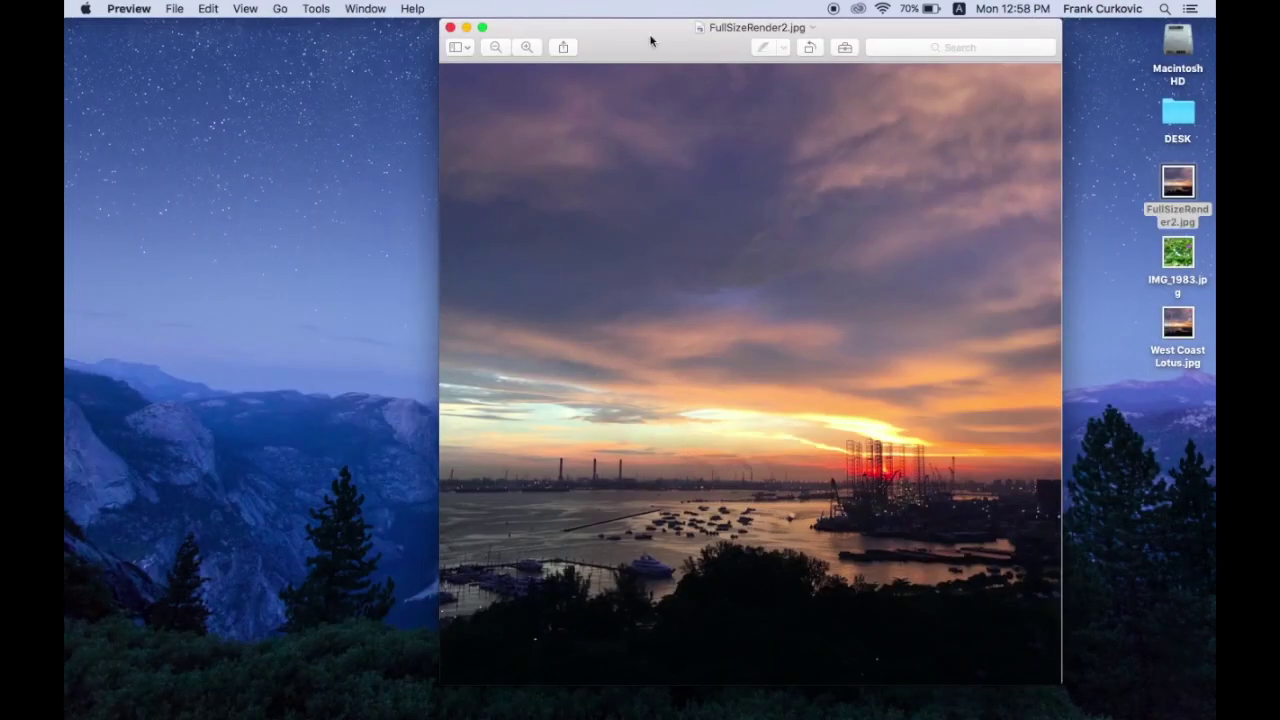
drag(651, 32, 519, 13)
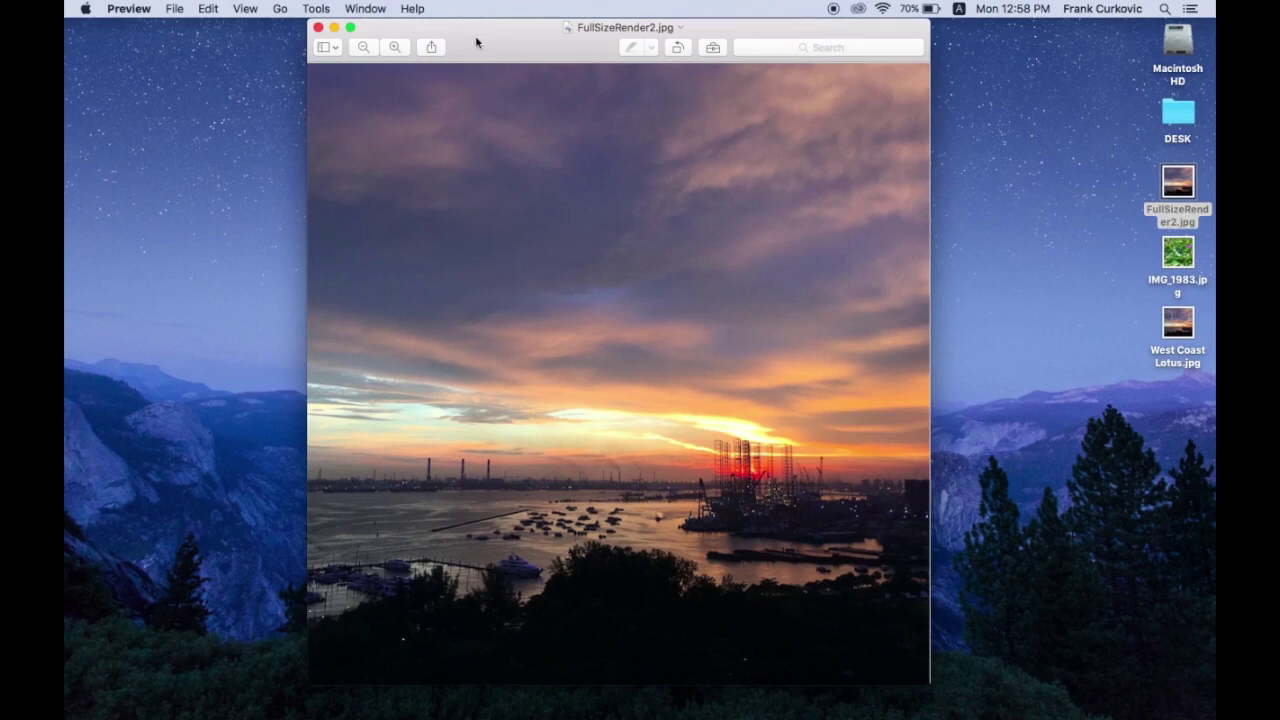
key(super+q)
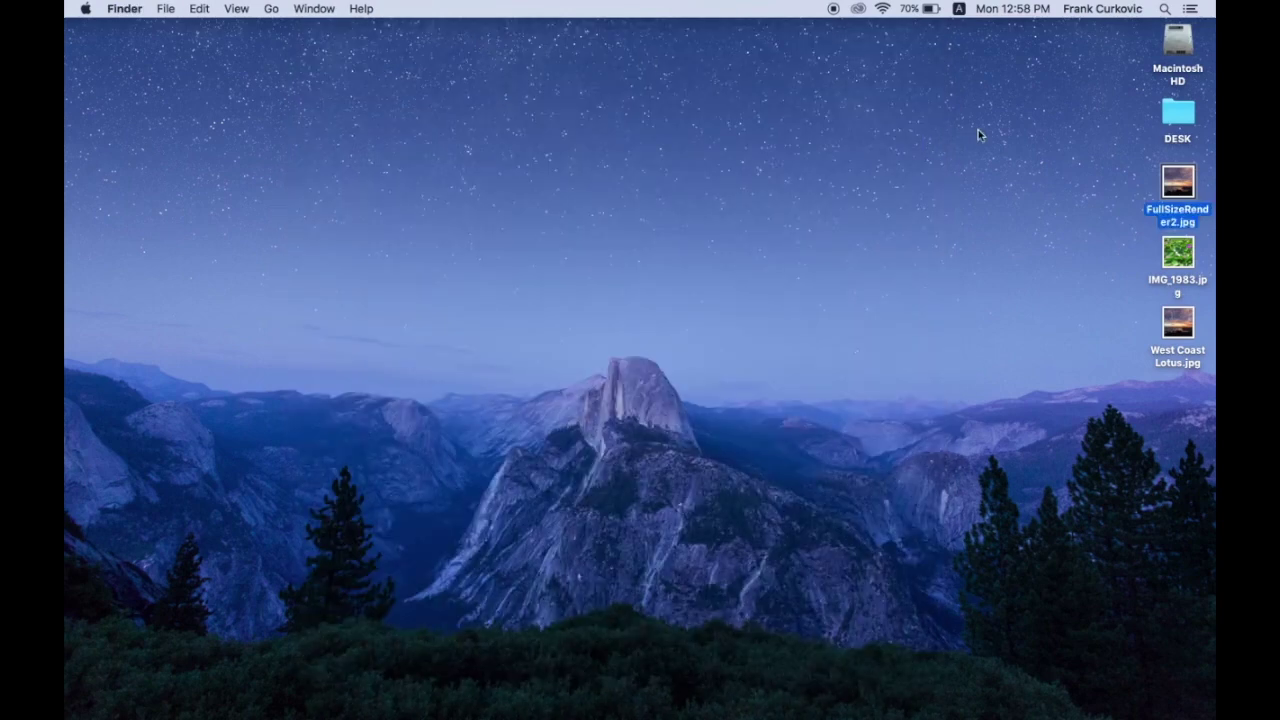
Search Spotlight for 'illustr' to launch Adobe Illustrator CC 2015.3
click(1165, 9)
text(ill)
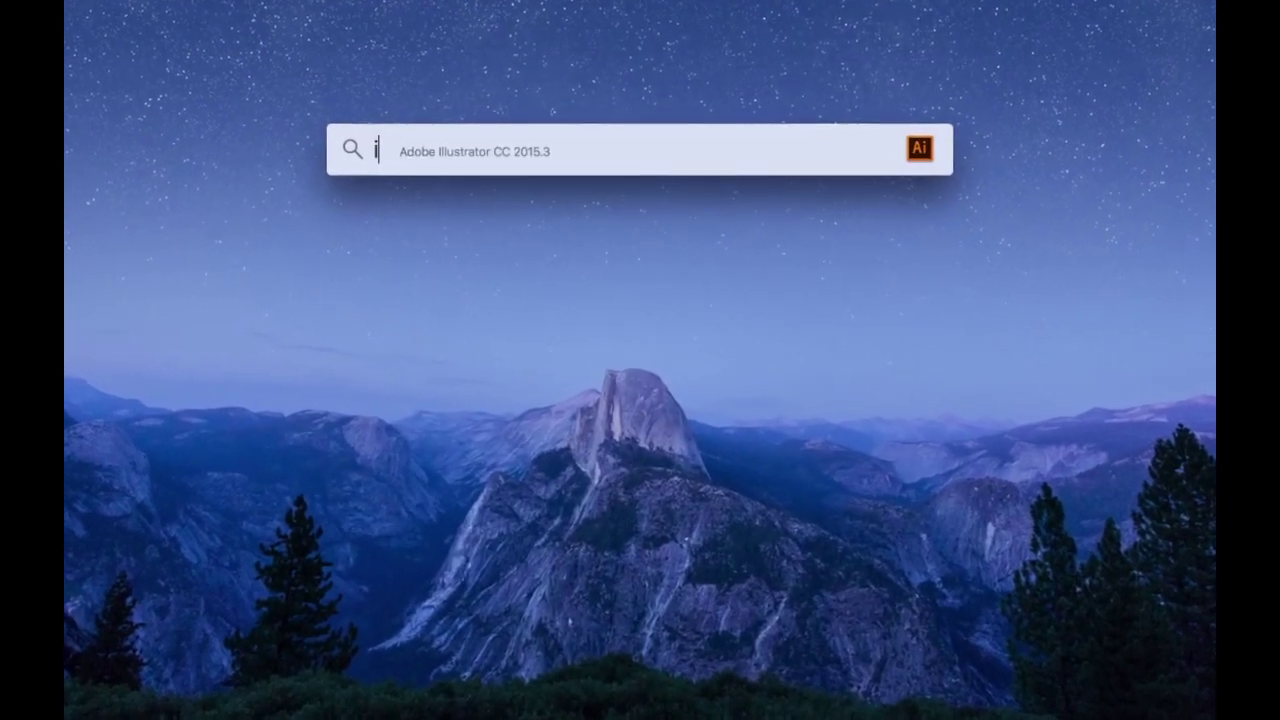
text(ustr)
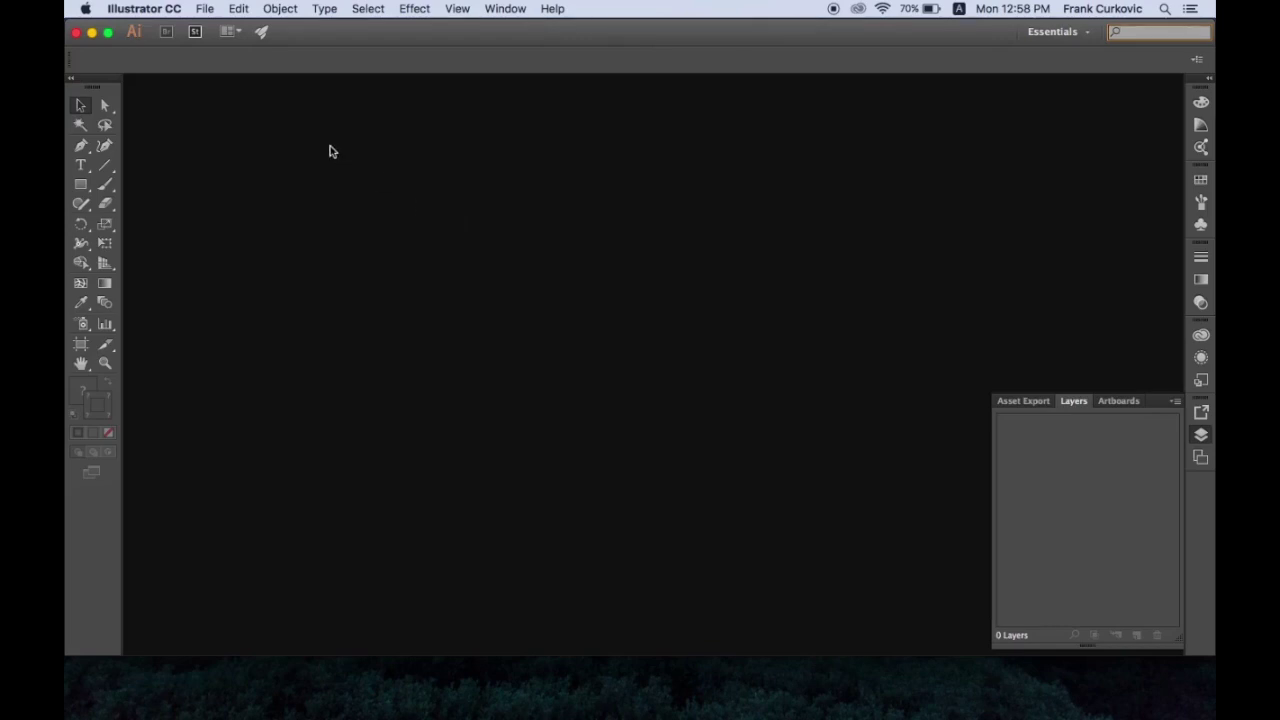
Create a new document from the A4 preset with its height changed to 210 mm, making a 210 × 210 mm artboard
click(206, 10)
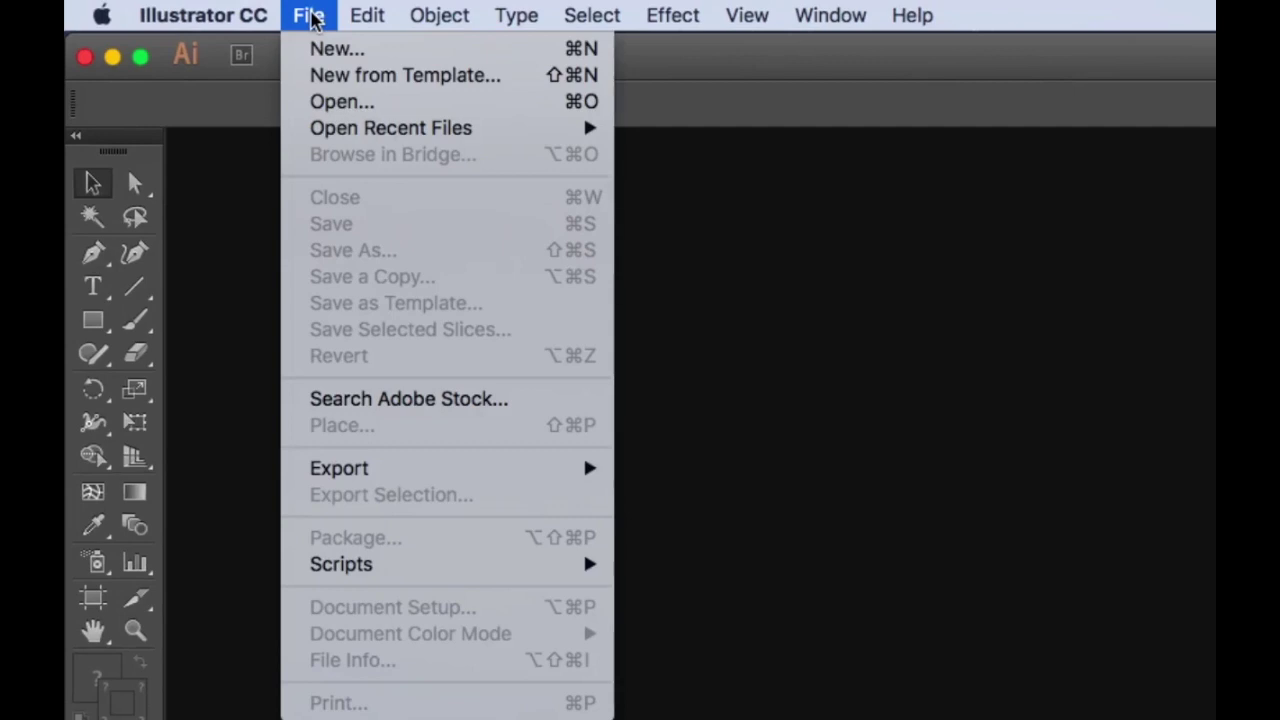
click(336, 49)
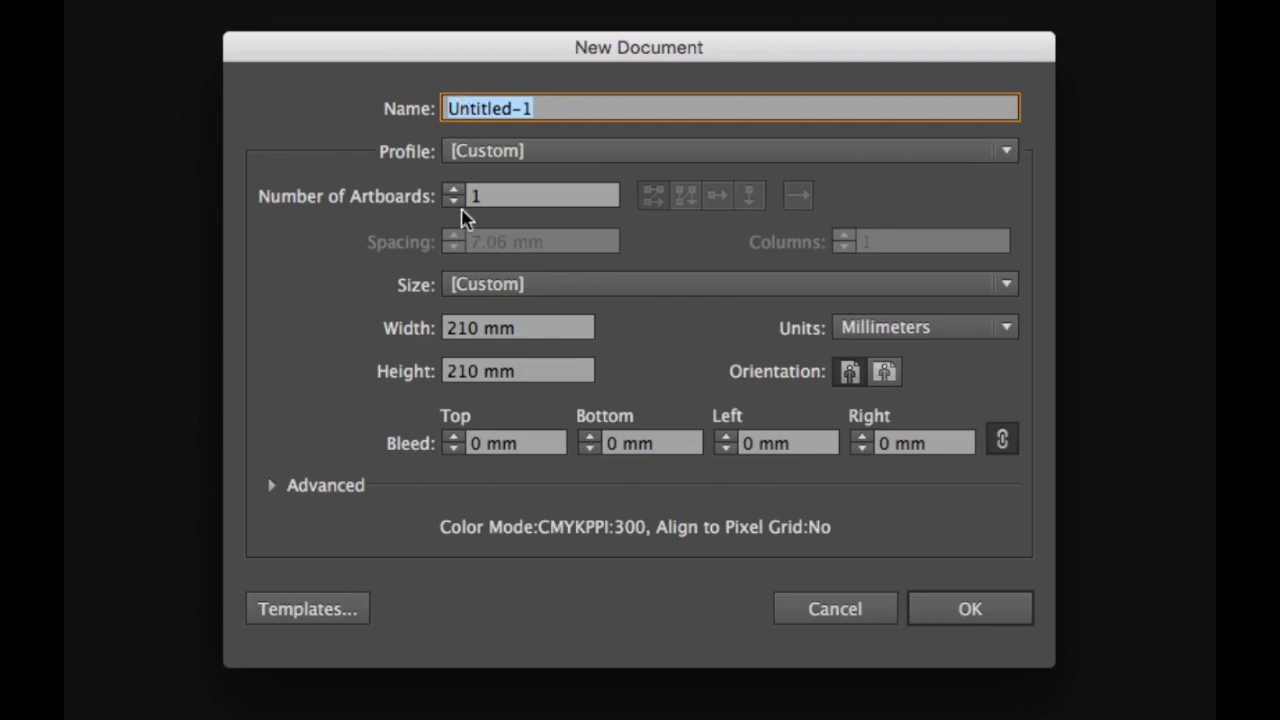
click(466, 286)
click(486, 388)
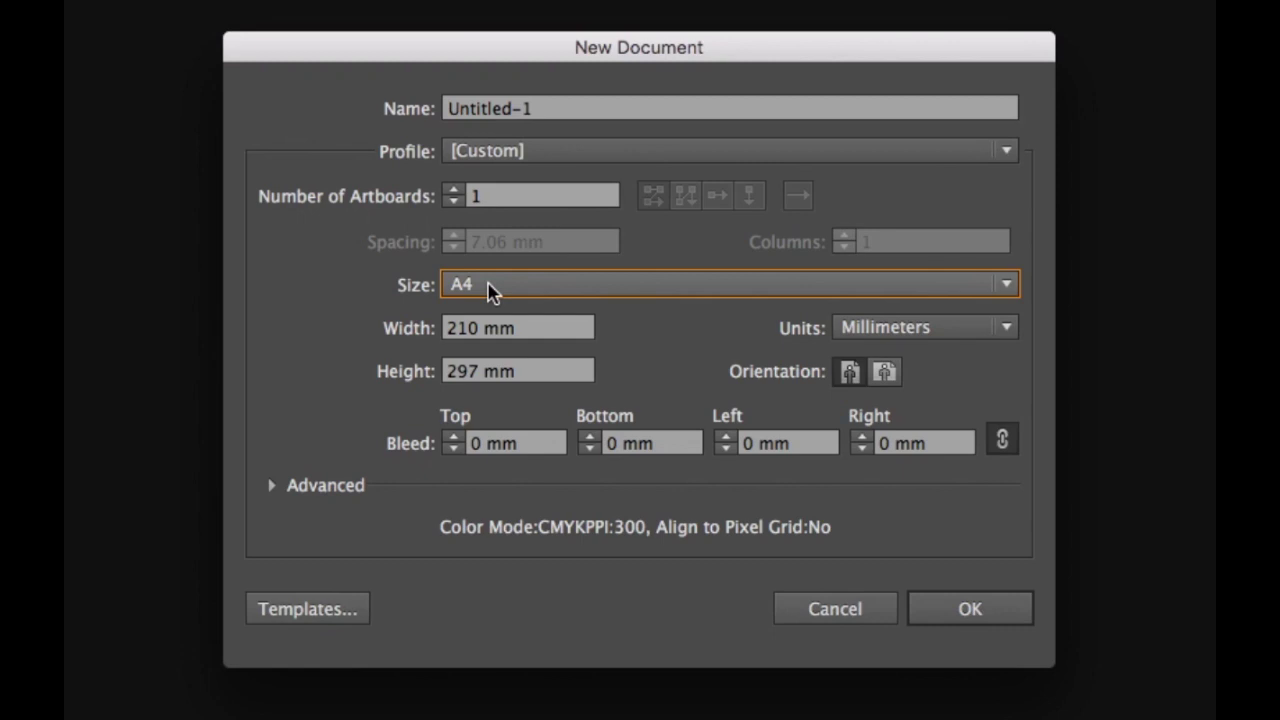
click(885, 376)
click(850, 375)
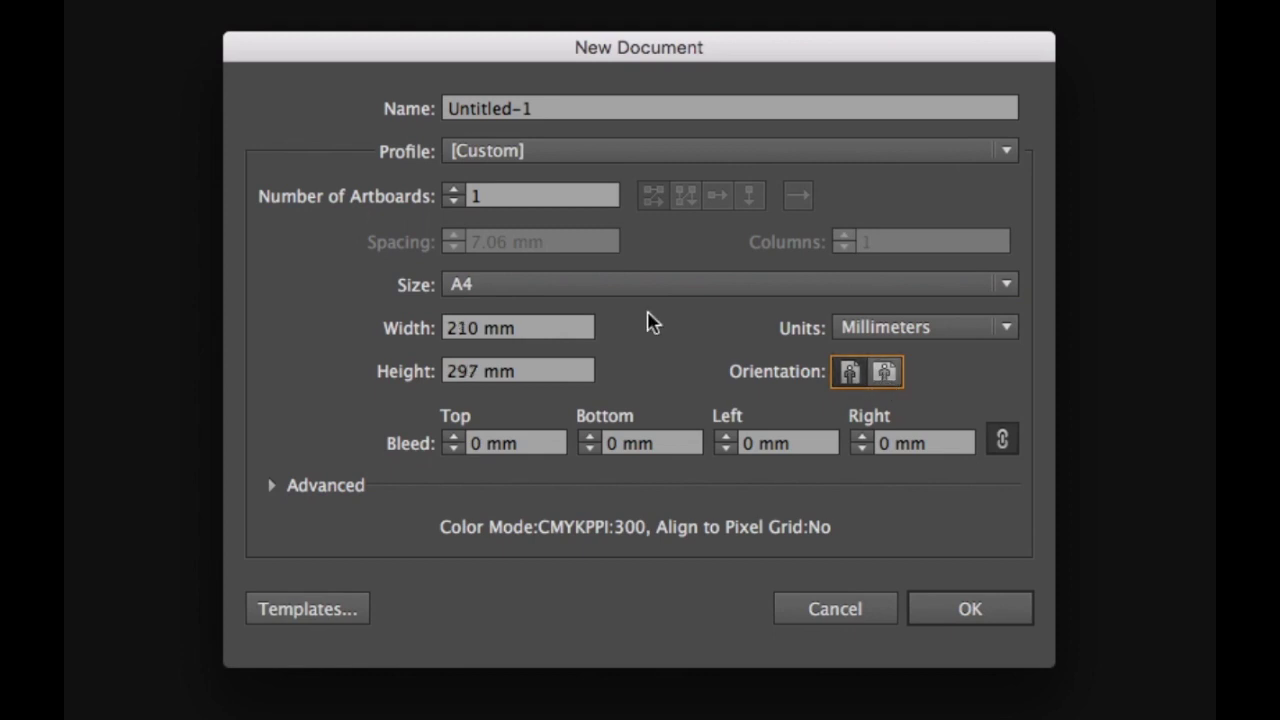
double_click(465, 335)
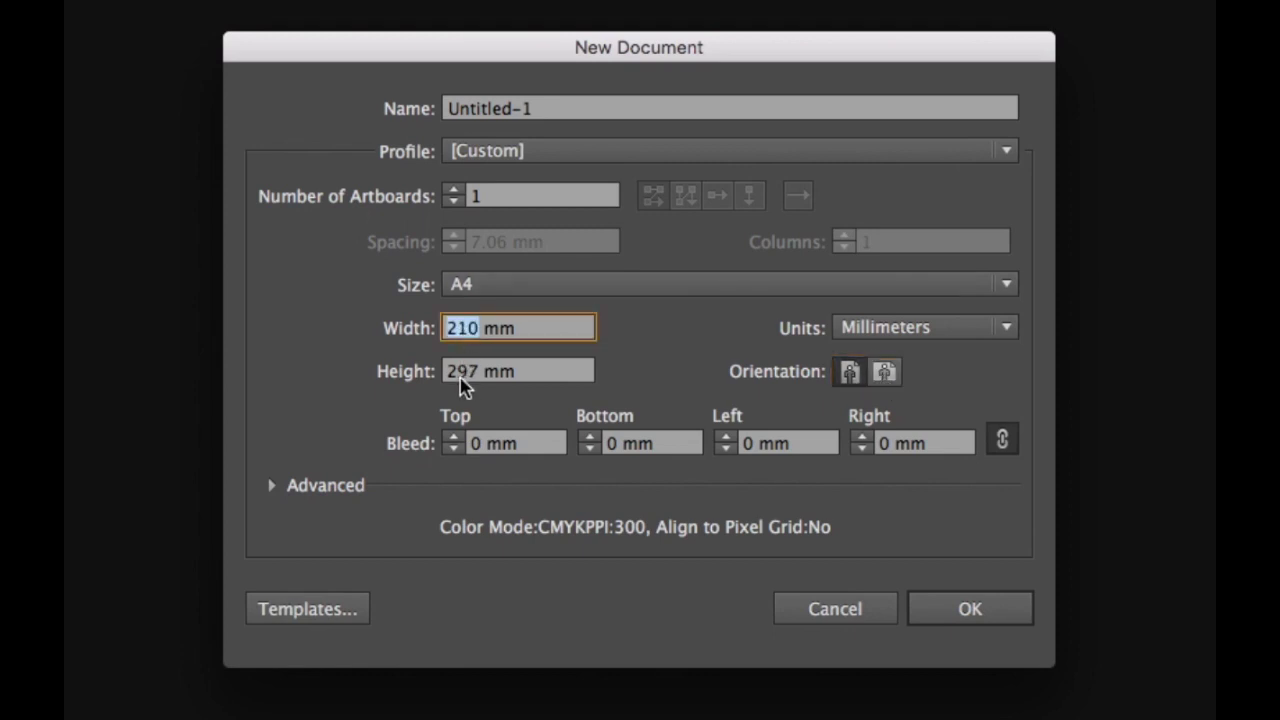
double_click(465, 378)
text(210)
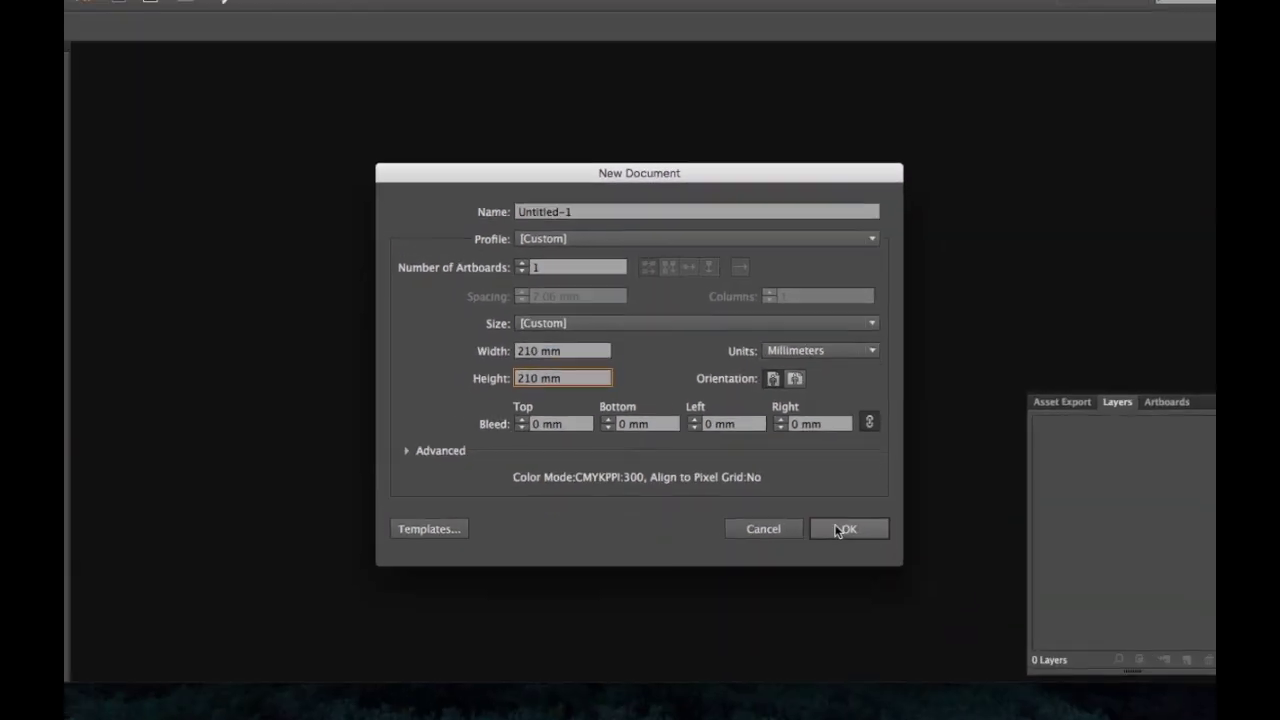
click(838, 530)
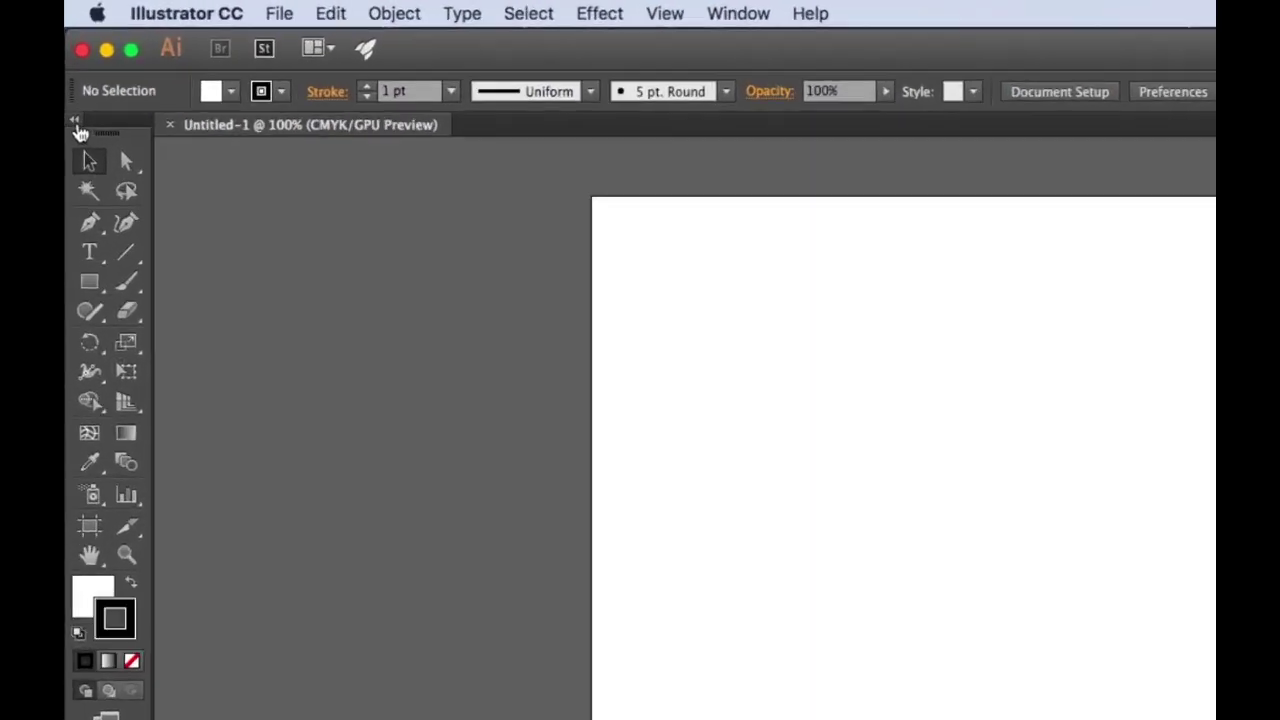
Toggle the Tools panel to one column and back, then apply the Essentials workspace
click(70, 78)
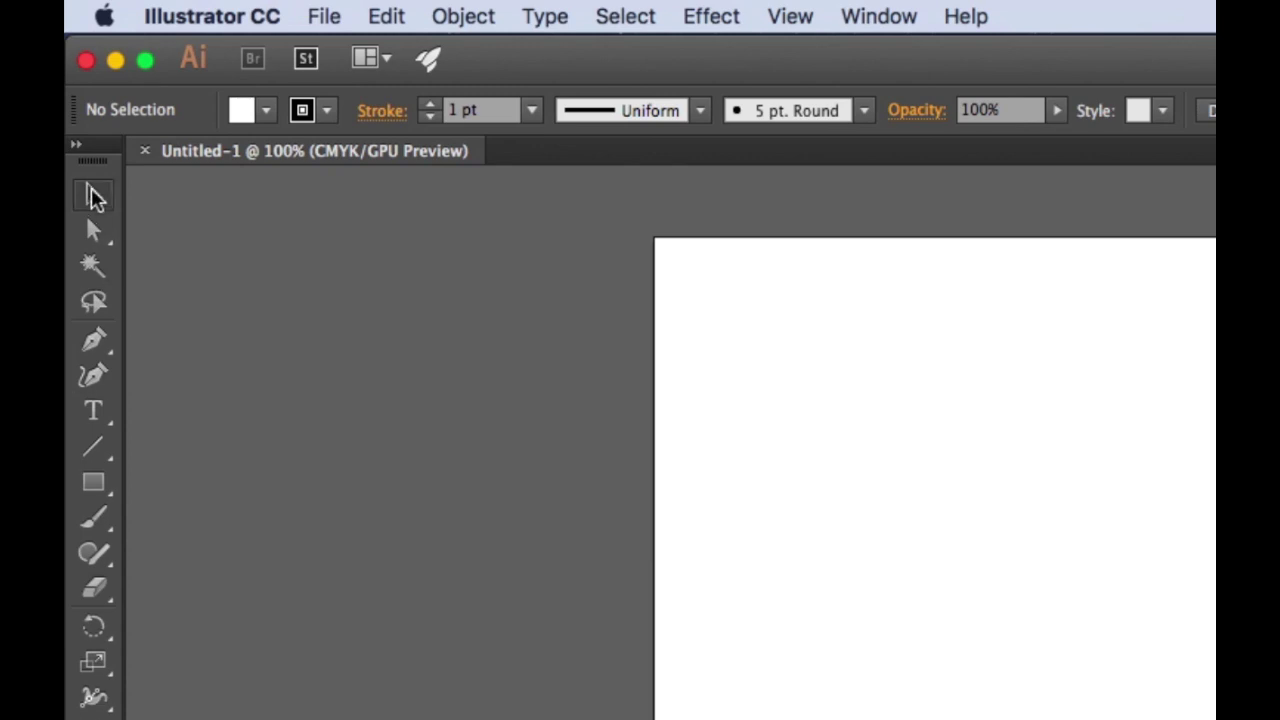
click(77, 147)
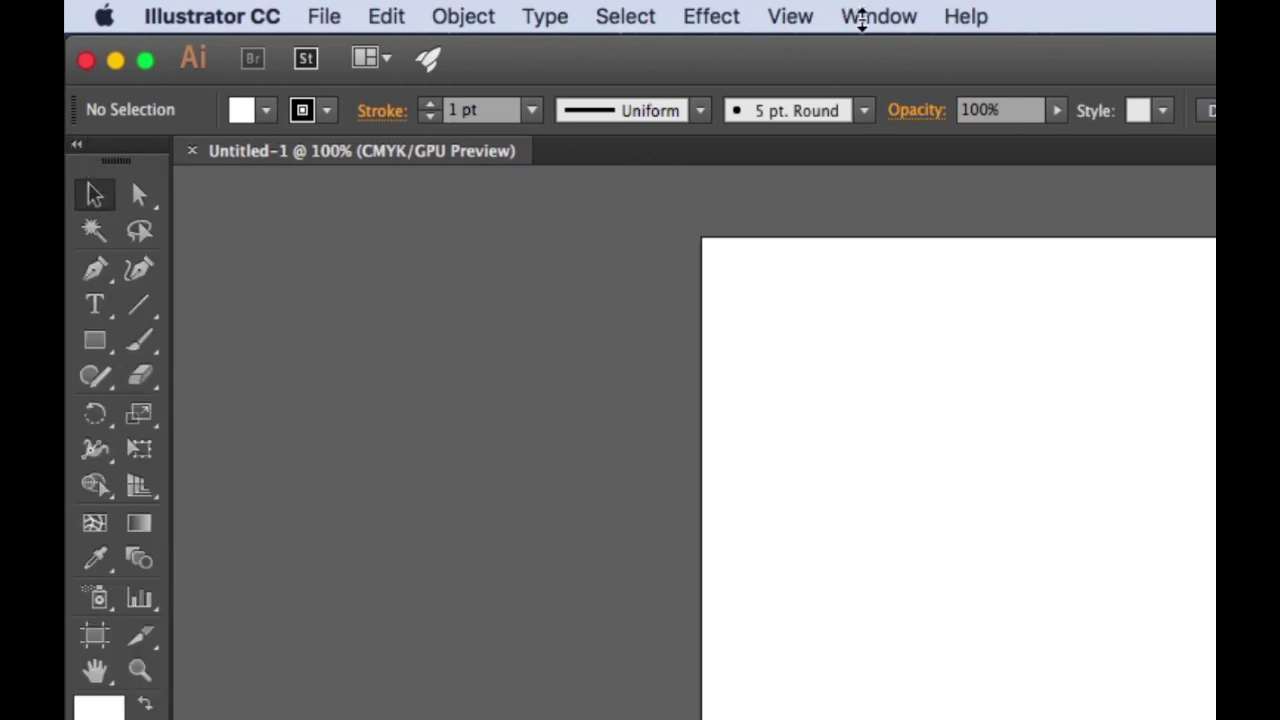
click(872, 17)
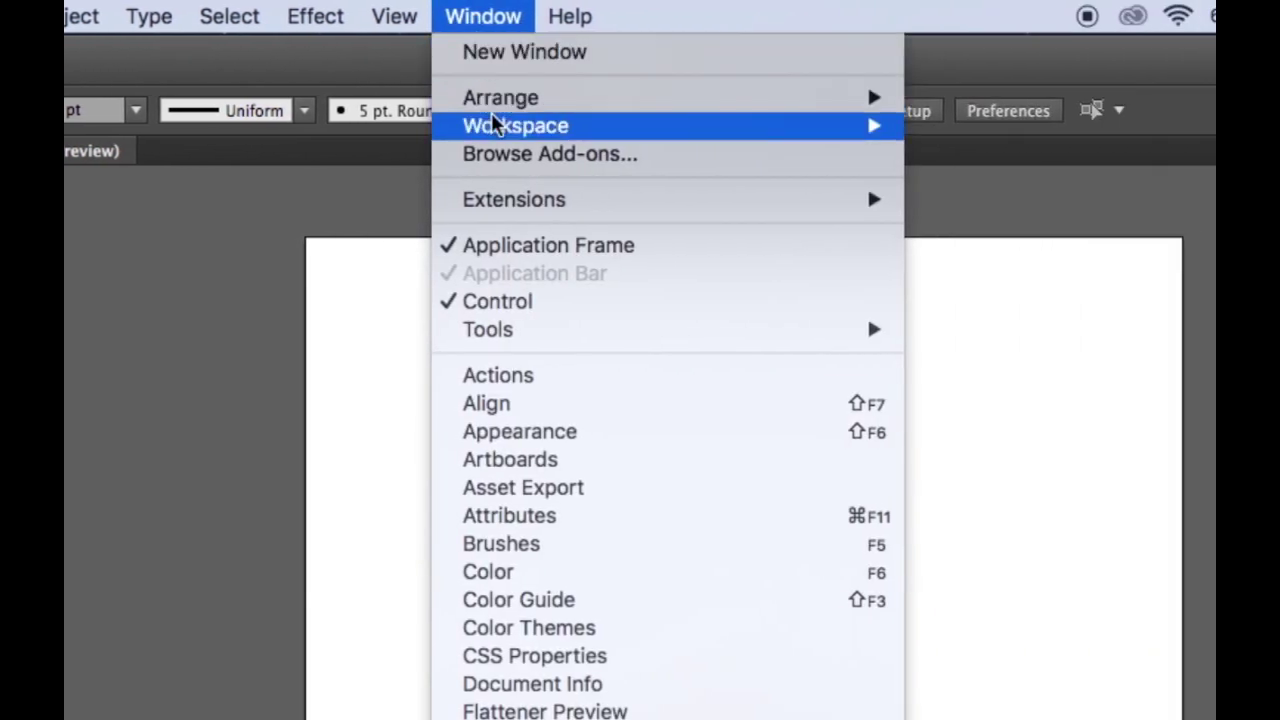
mouse_move(888, 126)
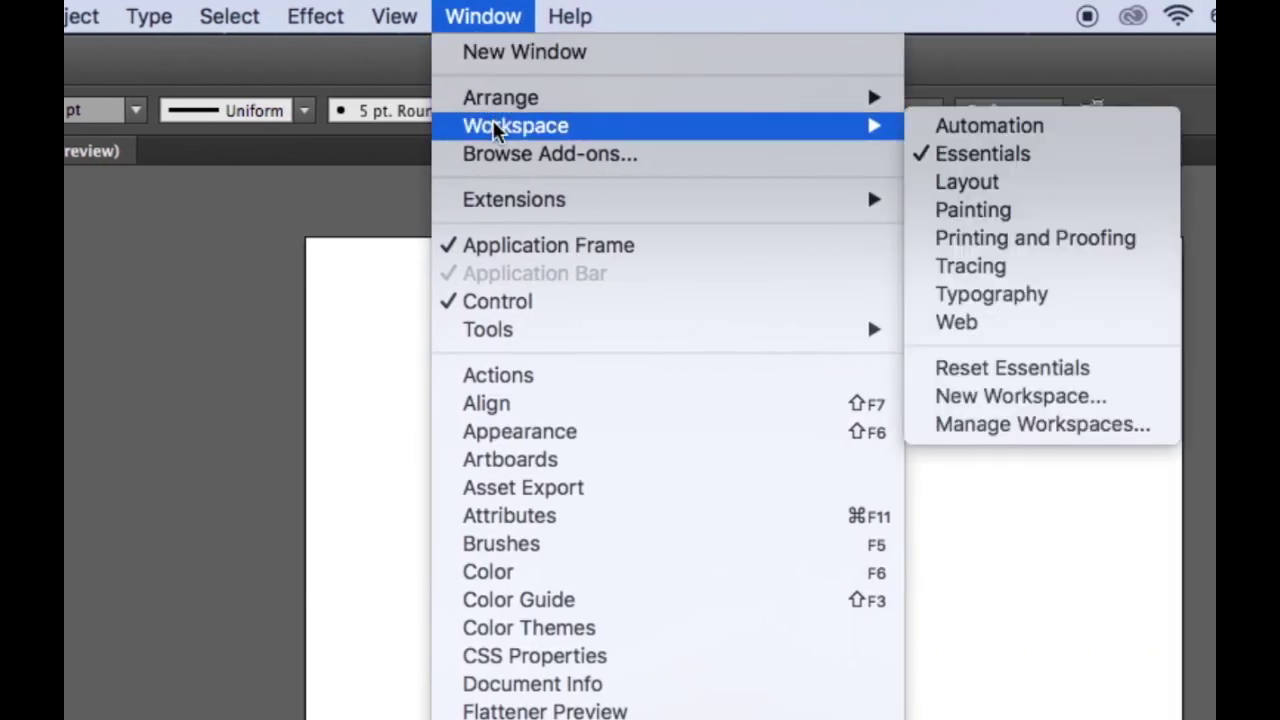
click(1065, 172)
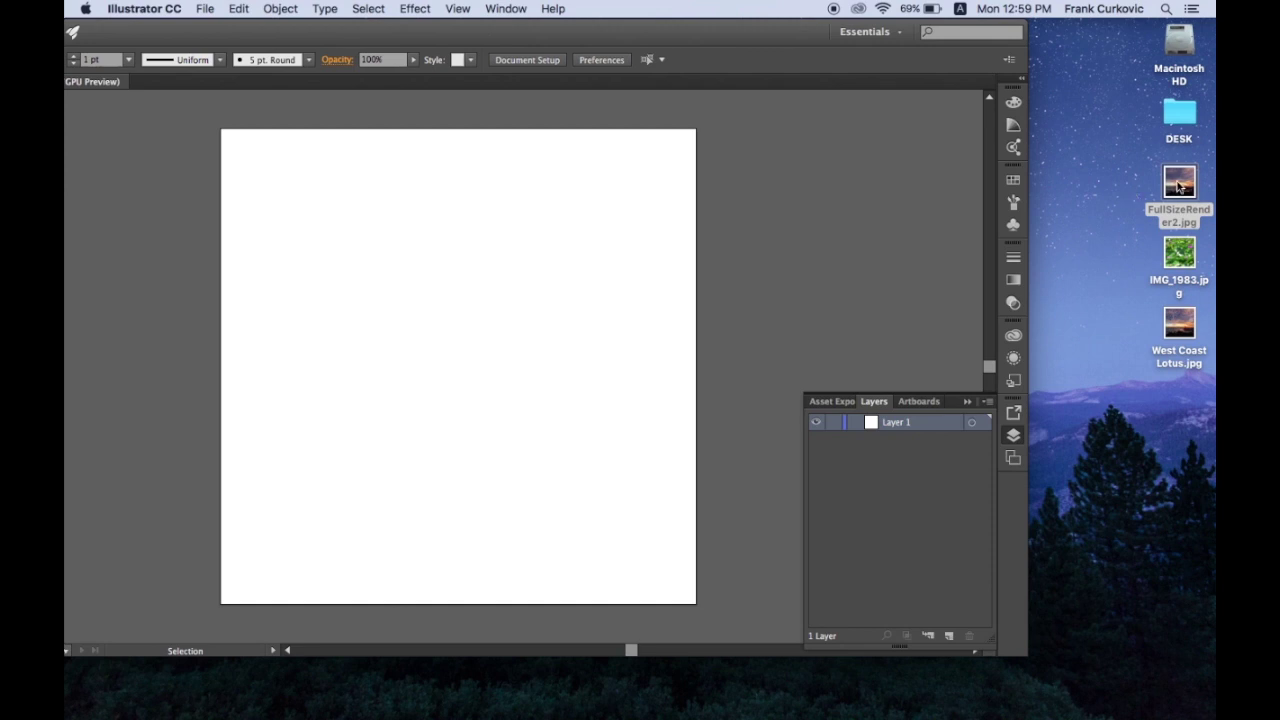
Place the harbour sunset photo onto the artboard and zoom out to see it whole
drag(1178, 185, 553, 259)
drag(545, 32, 710, 5)
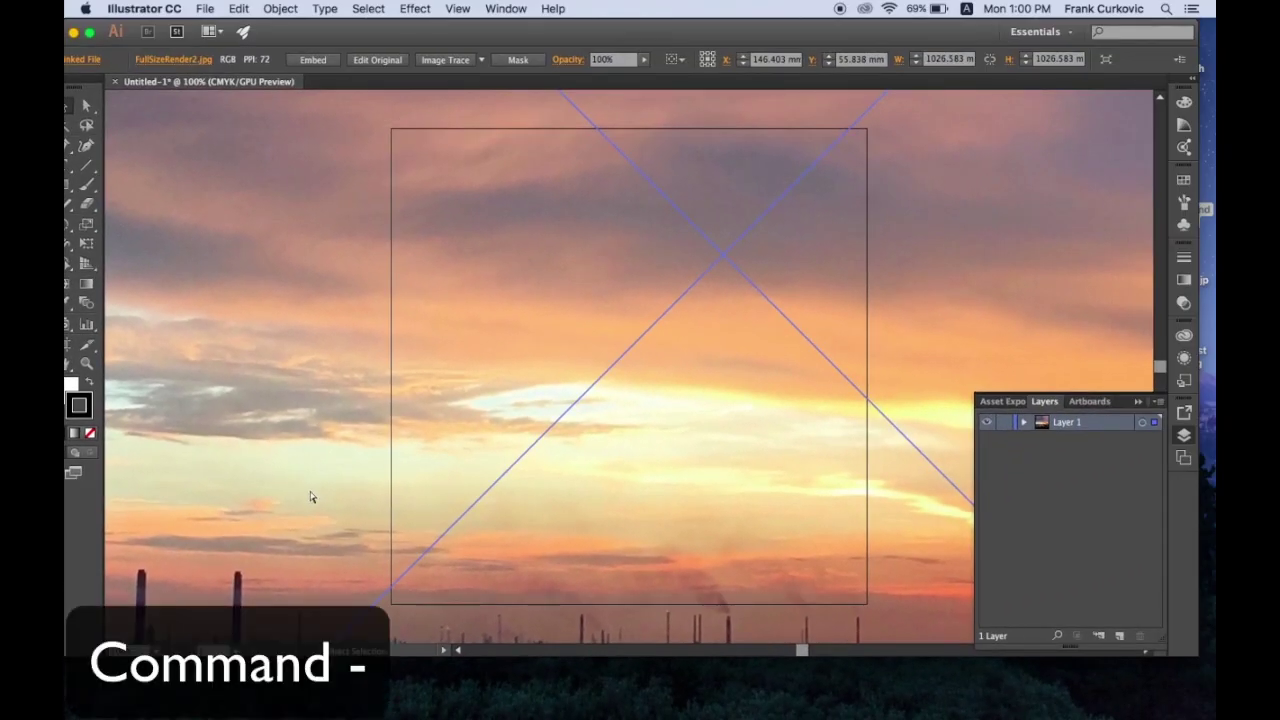
key(super+minus)
key(super+minus)
key(super+minus)
key(super+minus)
key(super+minus)
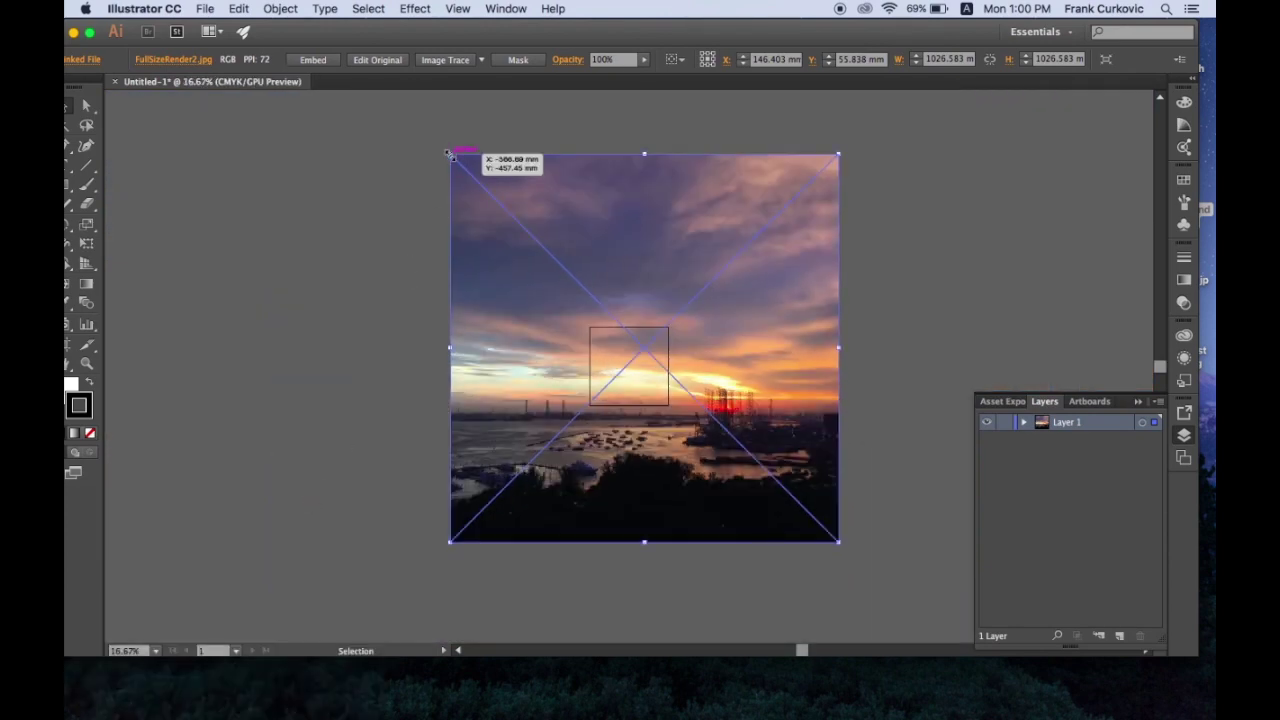
Scale the sunset photo down from its corners until it measures 210 × 210 mm
drag(449, 154, 520, 216)
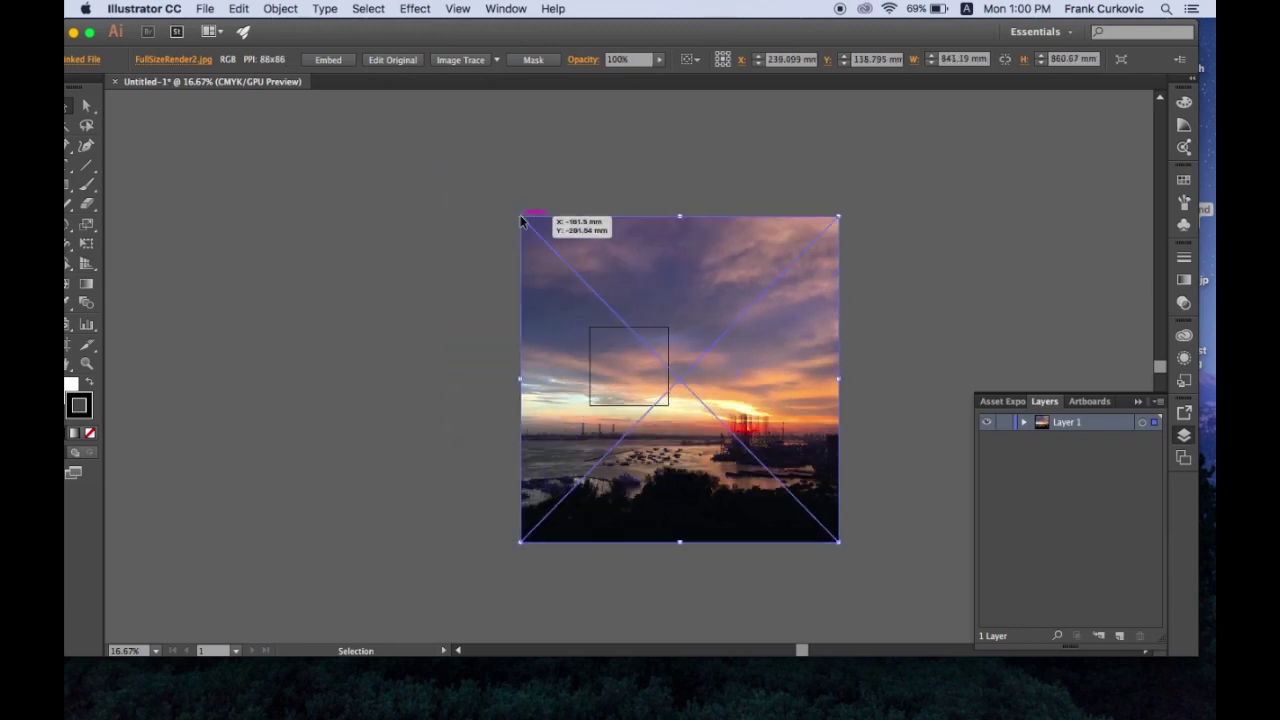
key(super+z)
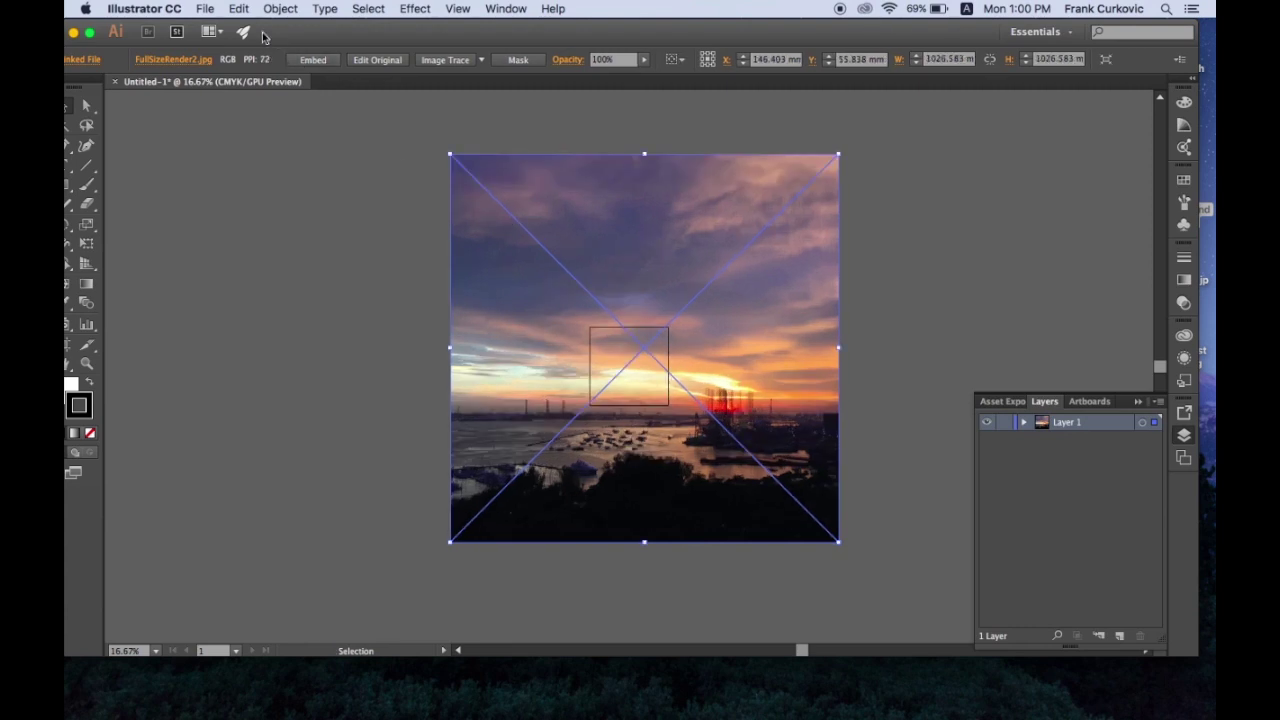
click(241, 8)
click(190, 179)
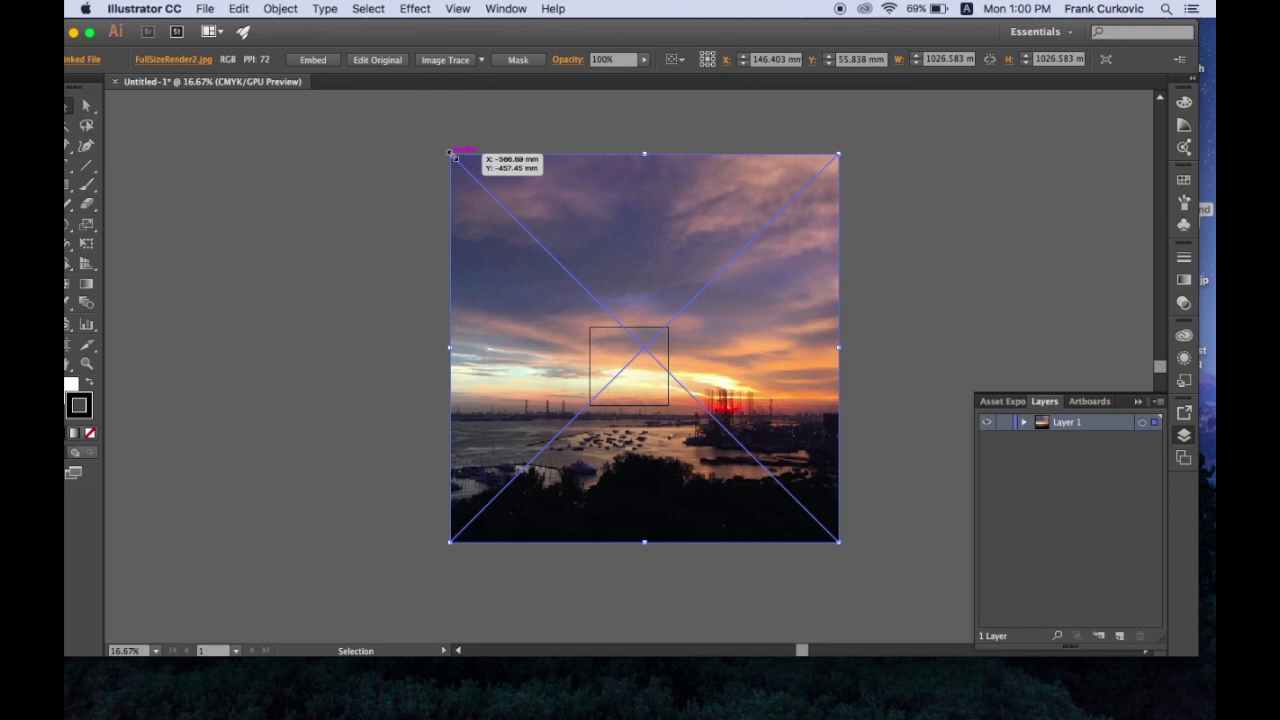
drag(452, 154, 628, 347)
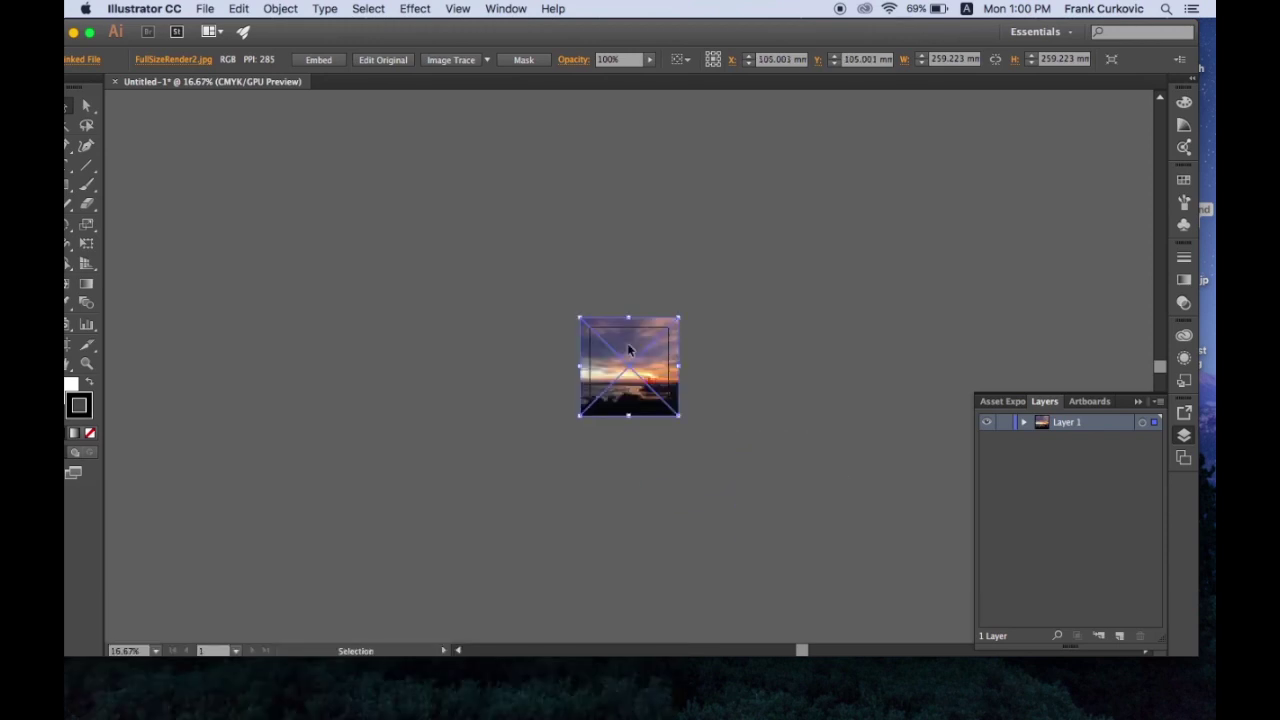
key(super+equal)
key(super+equal)
key(super+equal)
key(super+equal)
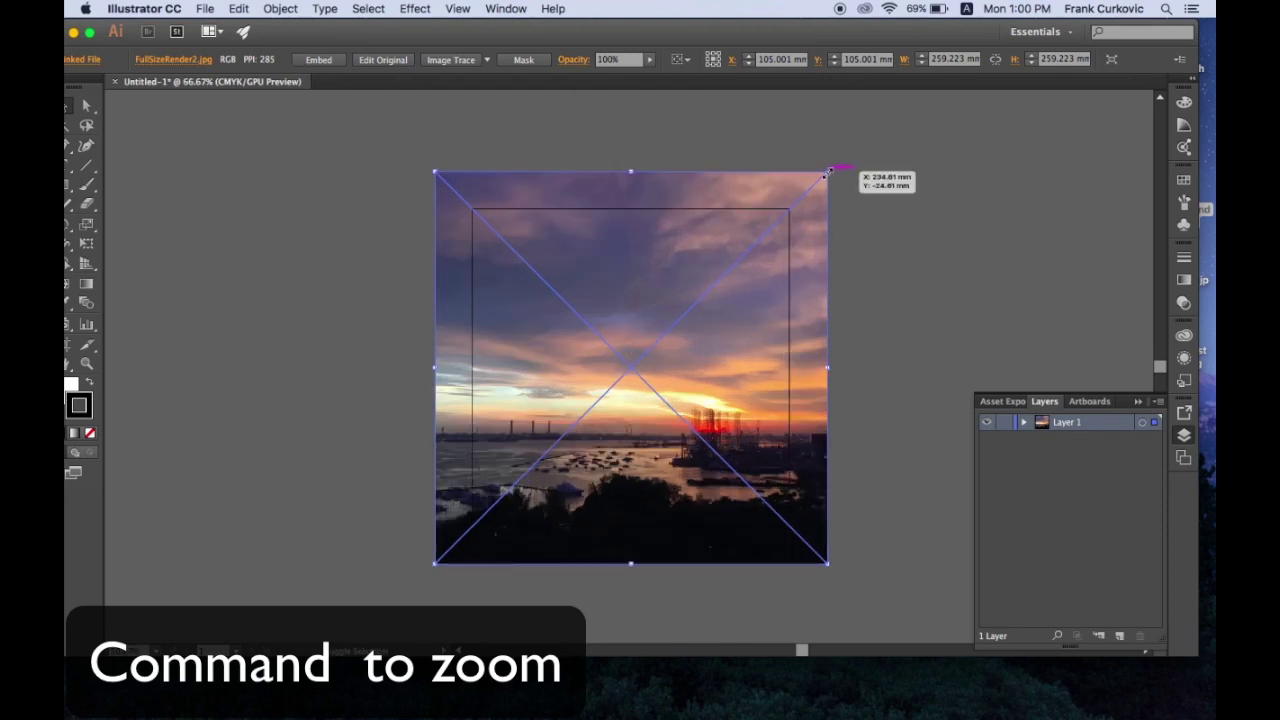
drag(826, 172, 790, 208)
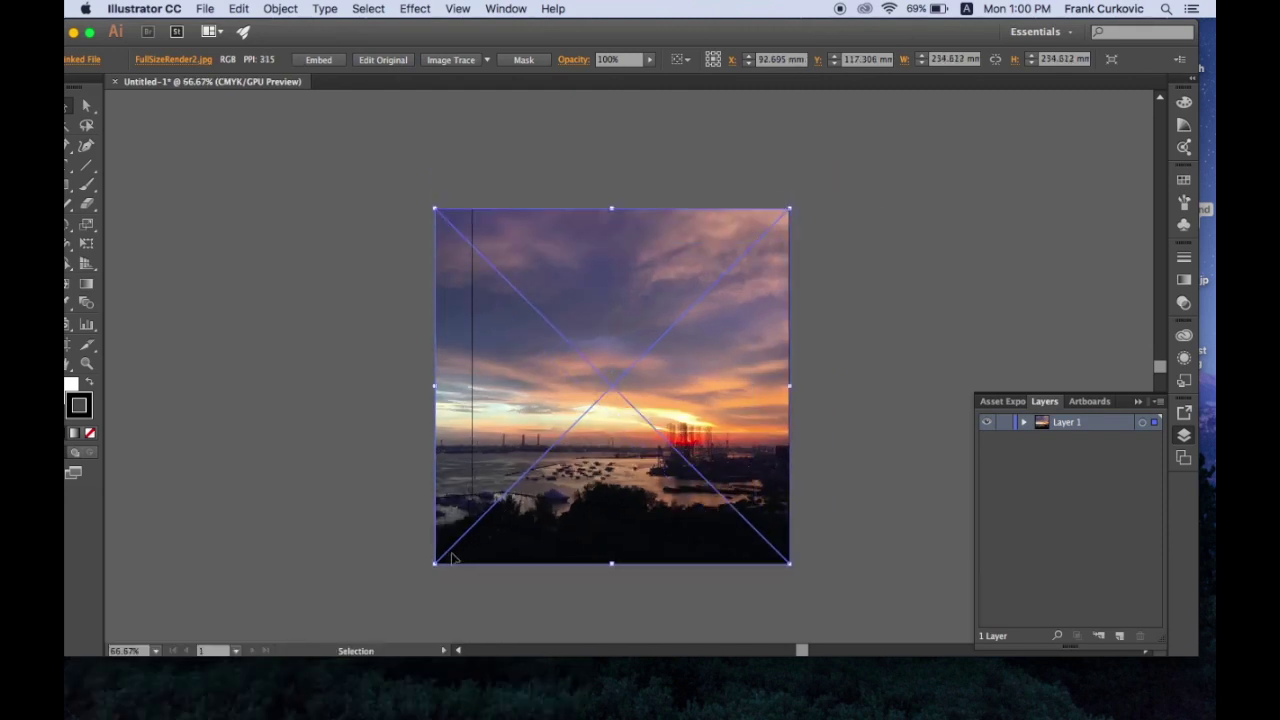
drag(452, 558, 490, 521)
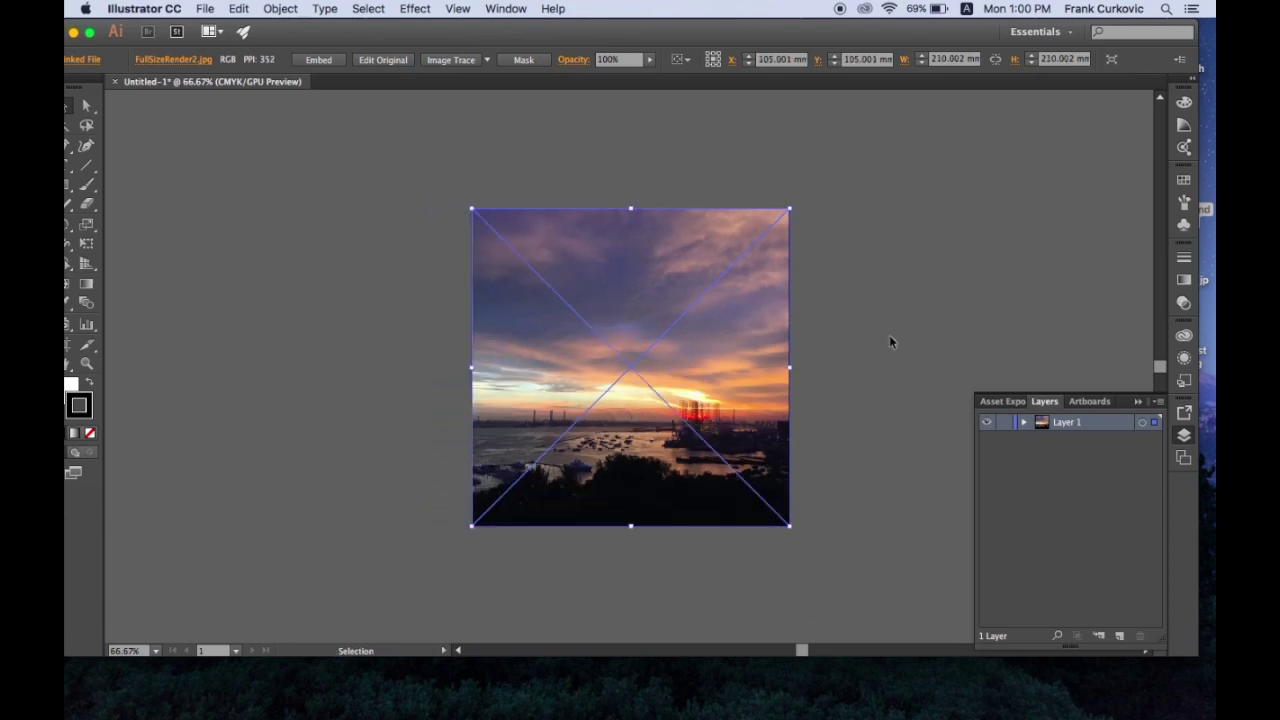
click(1184, 435)
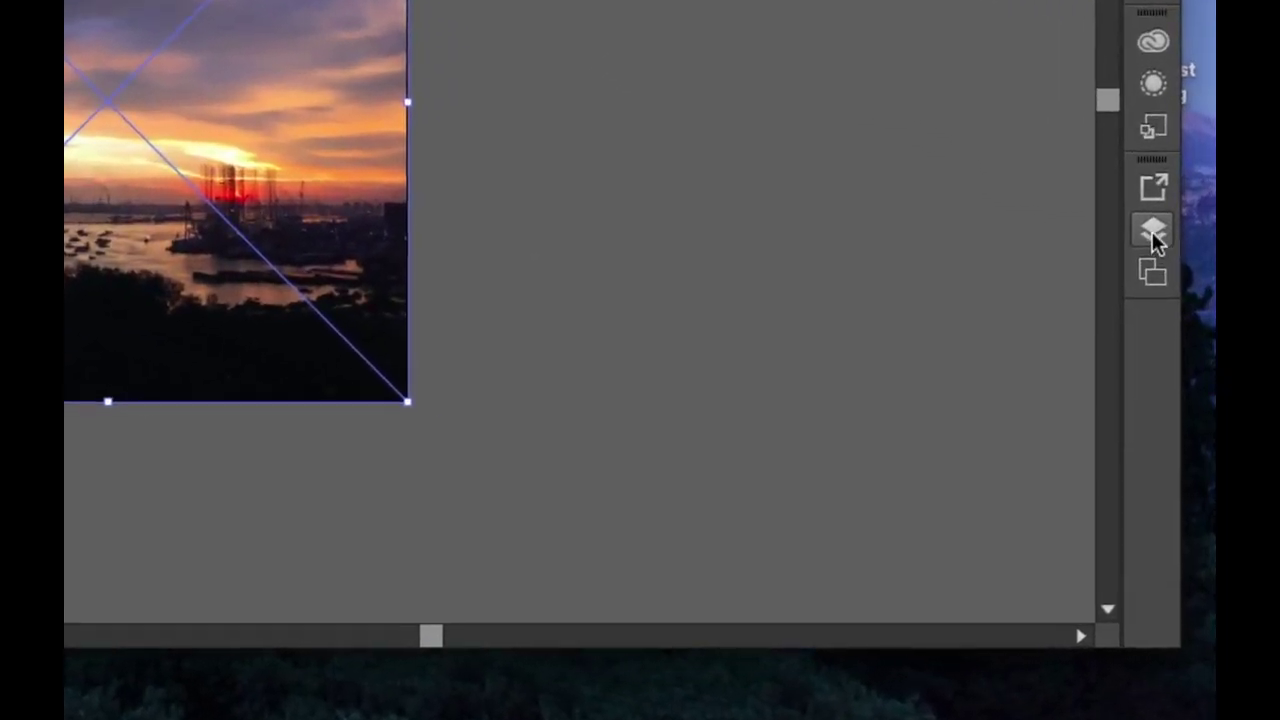
Rename Layer 1 to 'pic1' in the Layers panel
click(1152, 230)
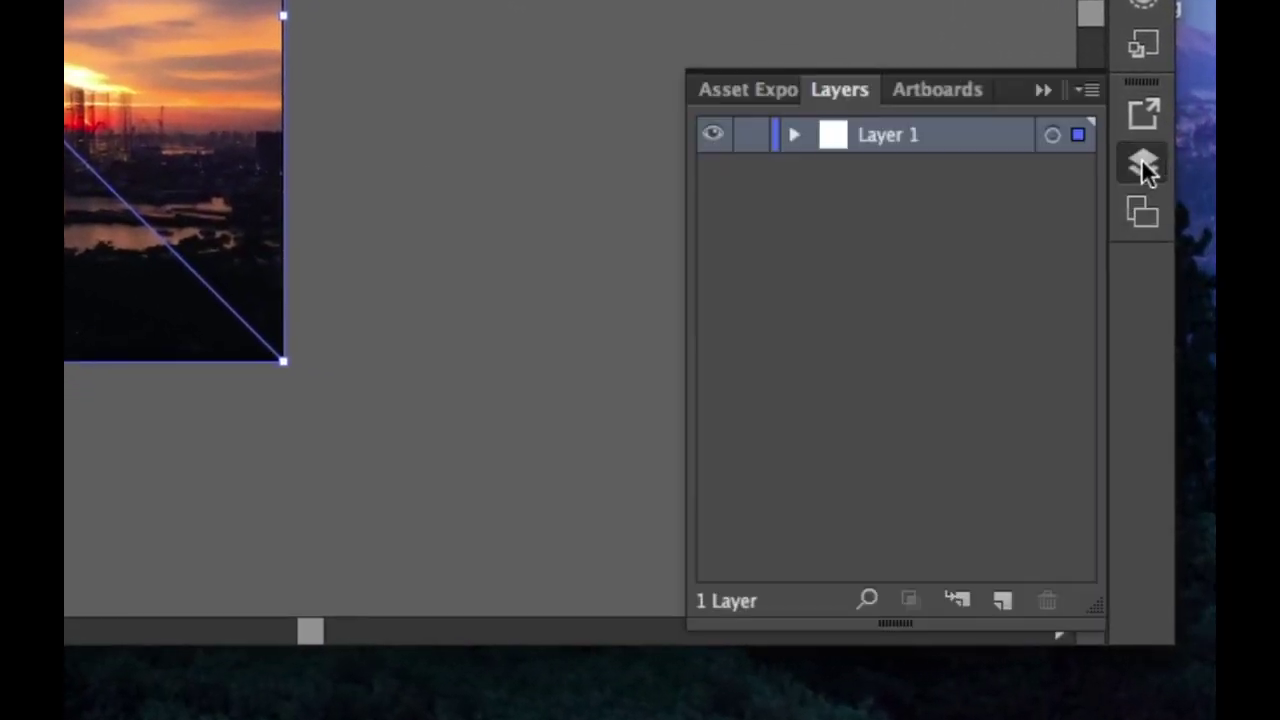
double_click(877, 138)
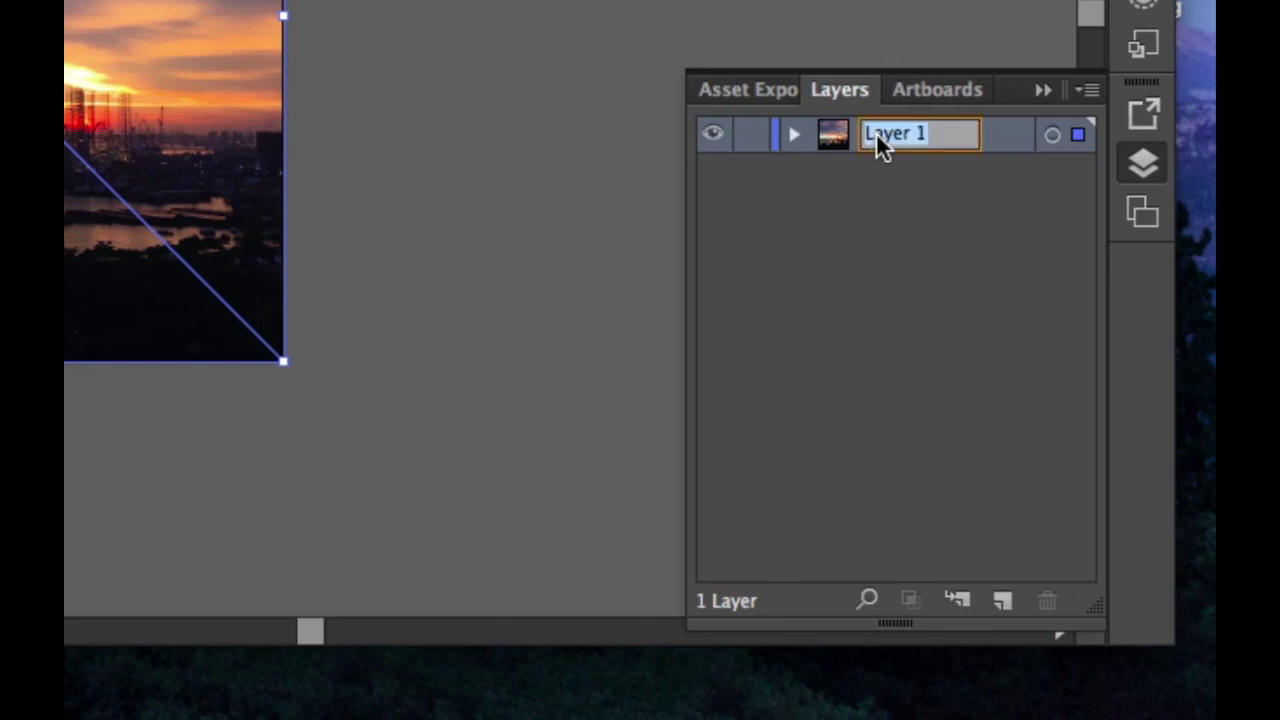
text(pic1)
key(Return)
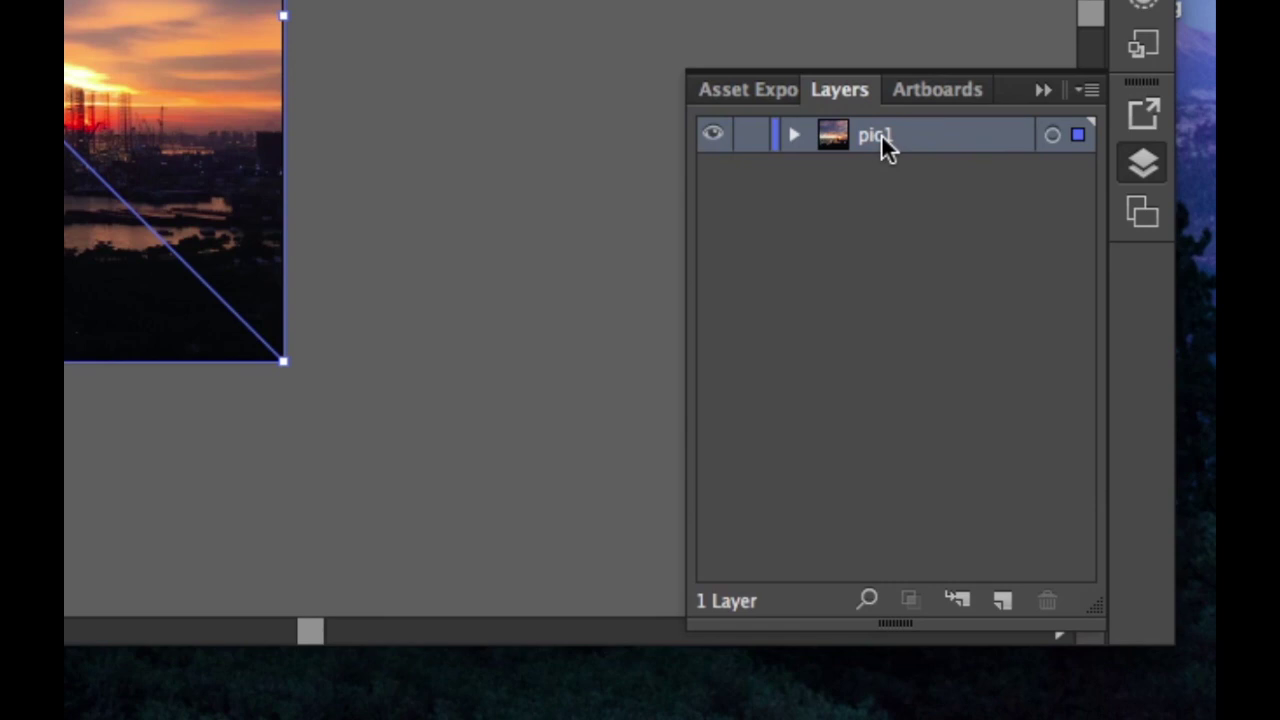
Add a new layer and place the lily pond photo IMG_1983.jpg onto the canvas
click(1003, 602)
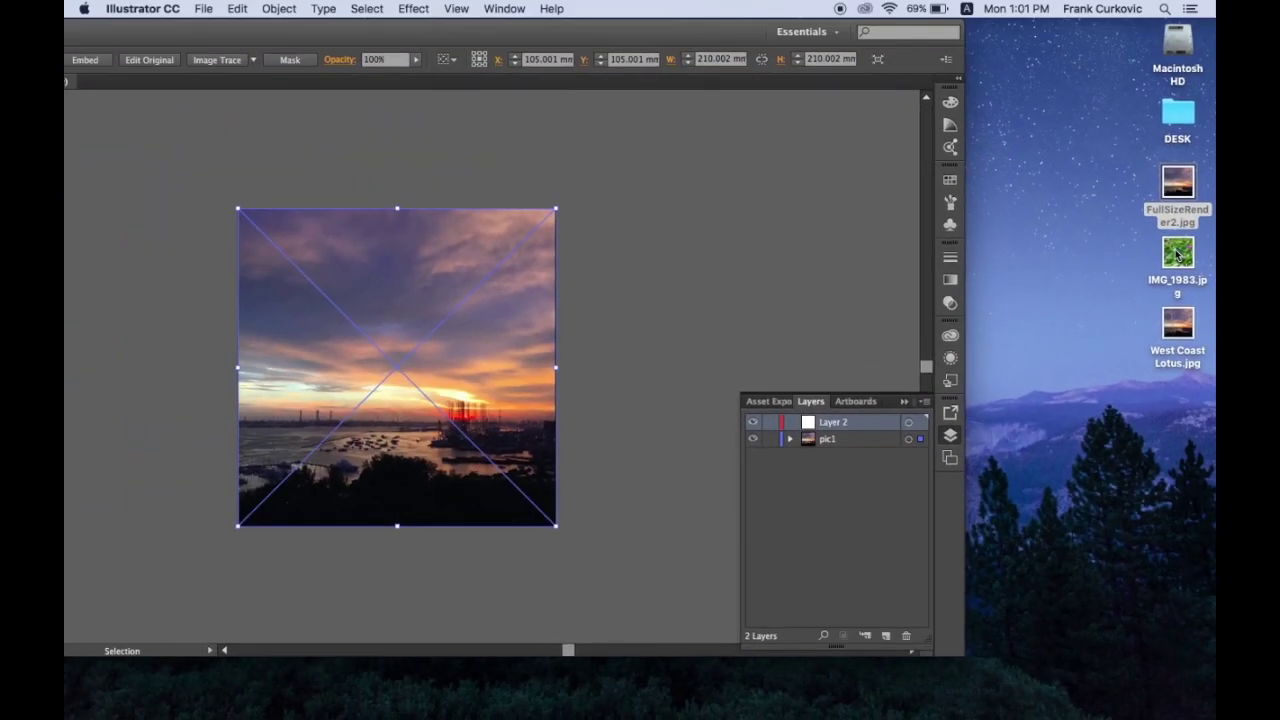
drag(1177, 257, 666, 246)
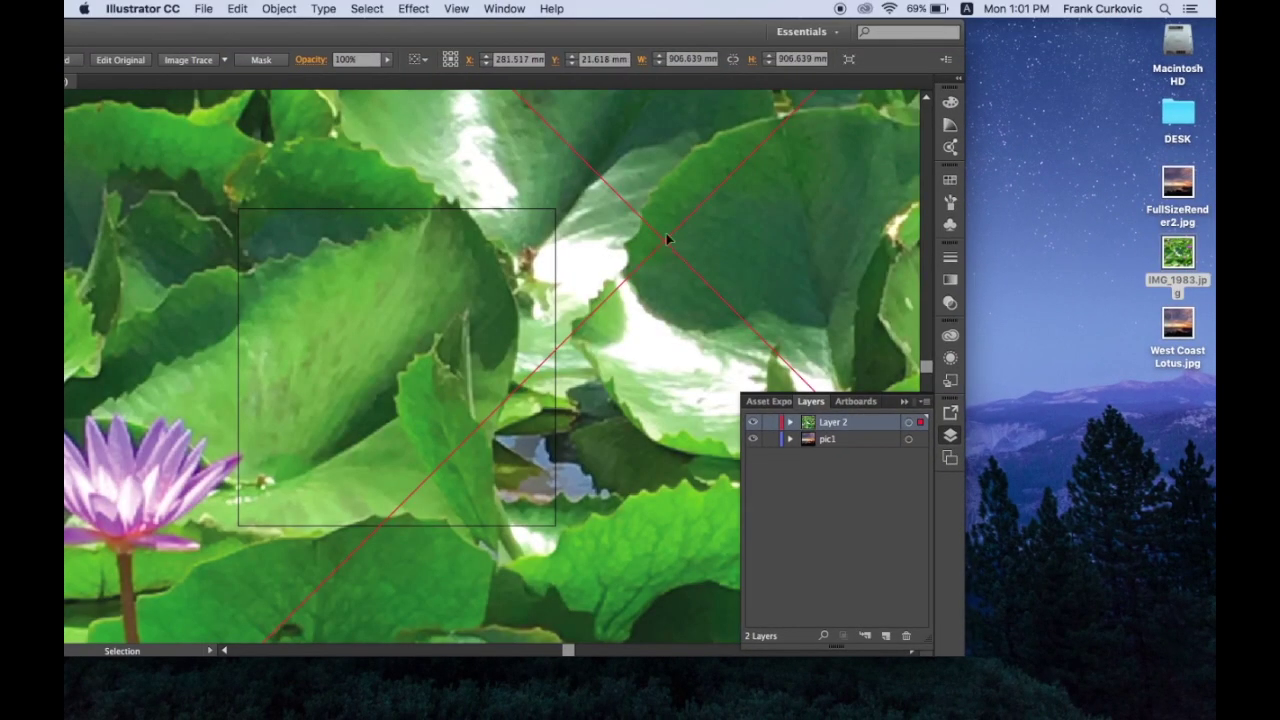
drag(678, 27, 928, 14)
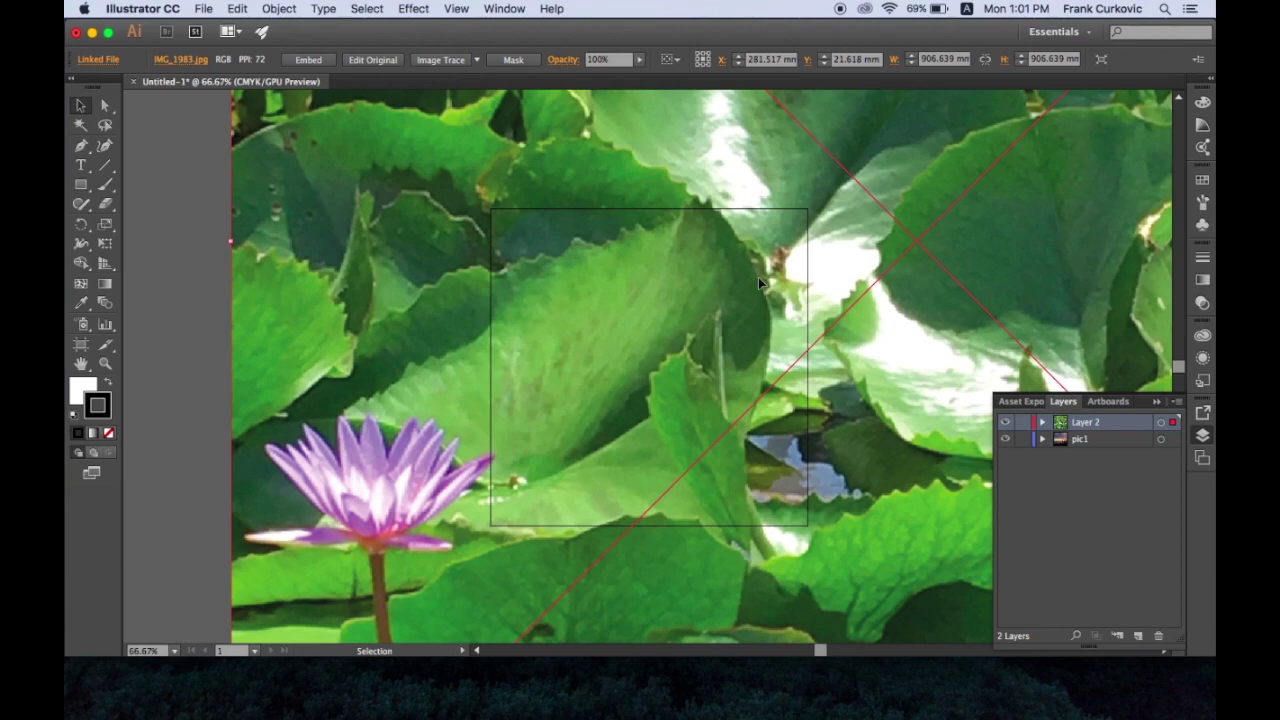
key(super+minus)
key(super+minus)
key(super+minus)
key(super+minus)
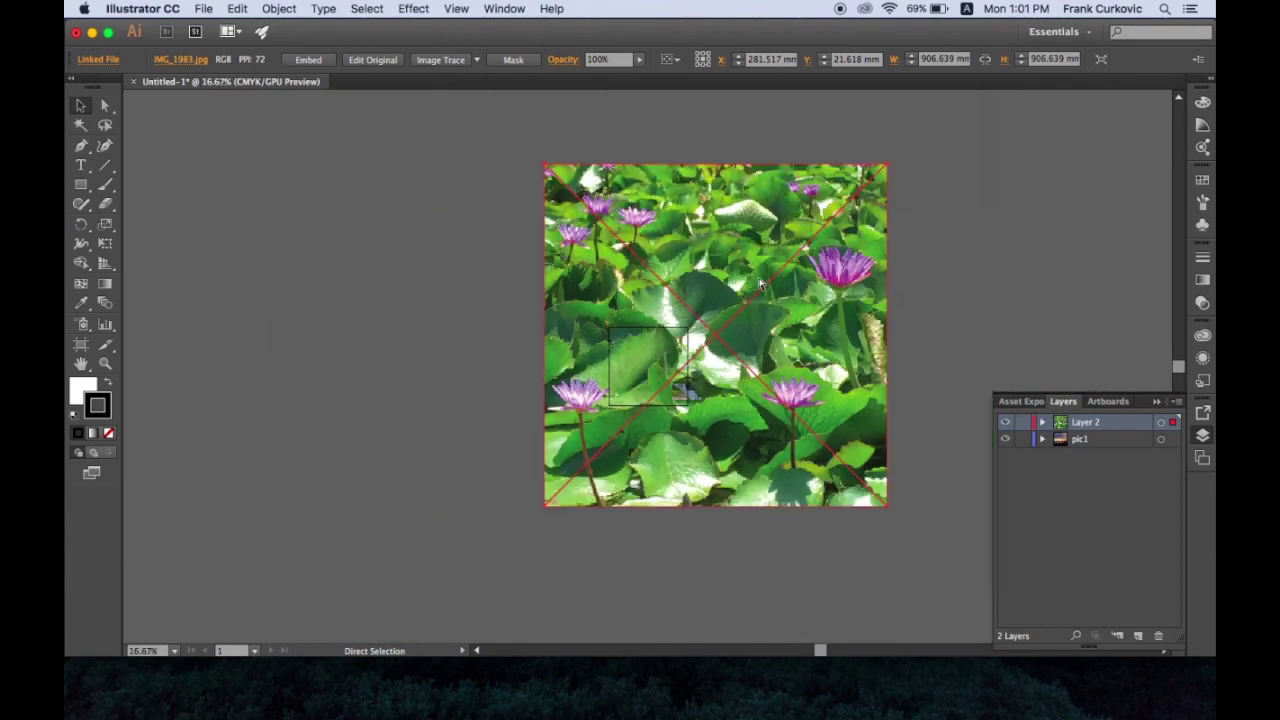
Shrink the lily image to 210 mm square and move it over the sunset photo
key(v)
drag(544, 165, 795, 412)
drag(841, 448, 647, 352)
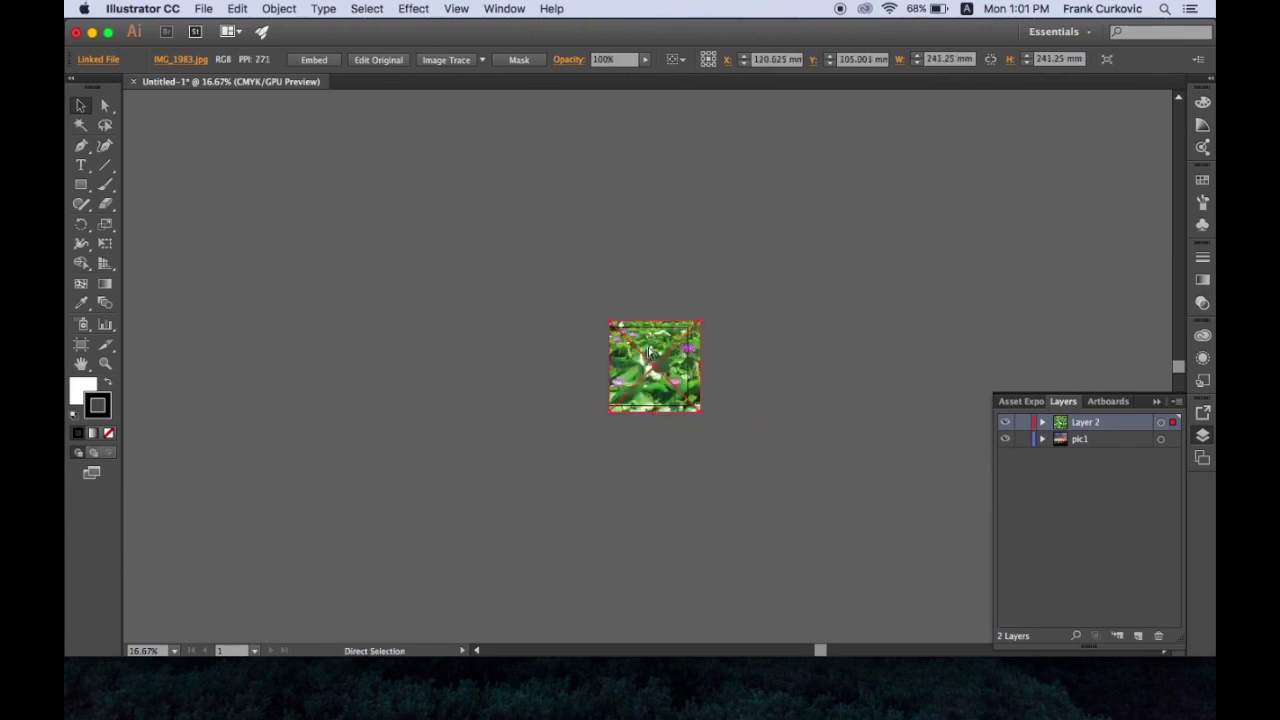
key(super+equal)
key(super+equal)
key(super+equal)
key(super+equal)
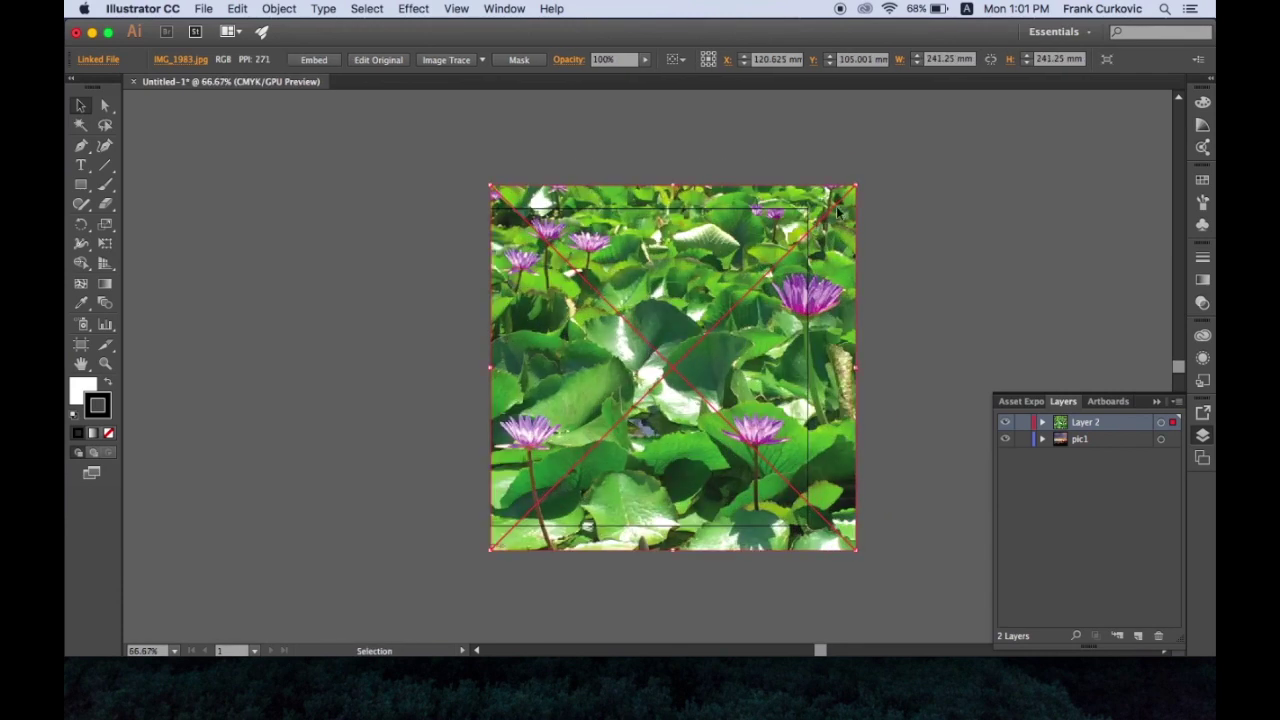
drag(856, 186, 809, 209)
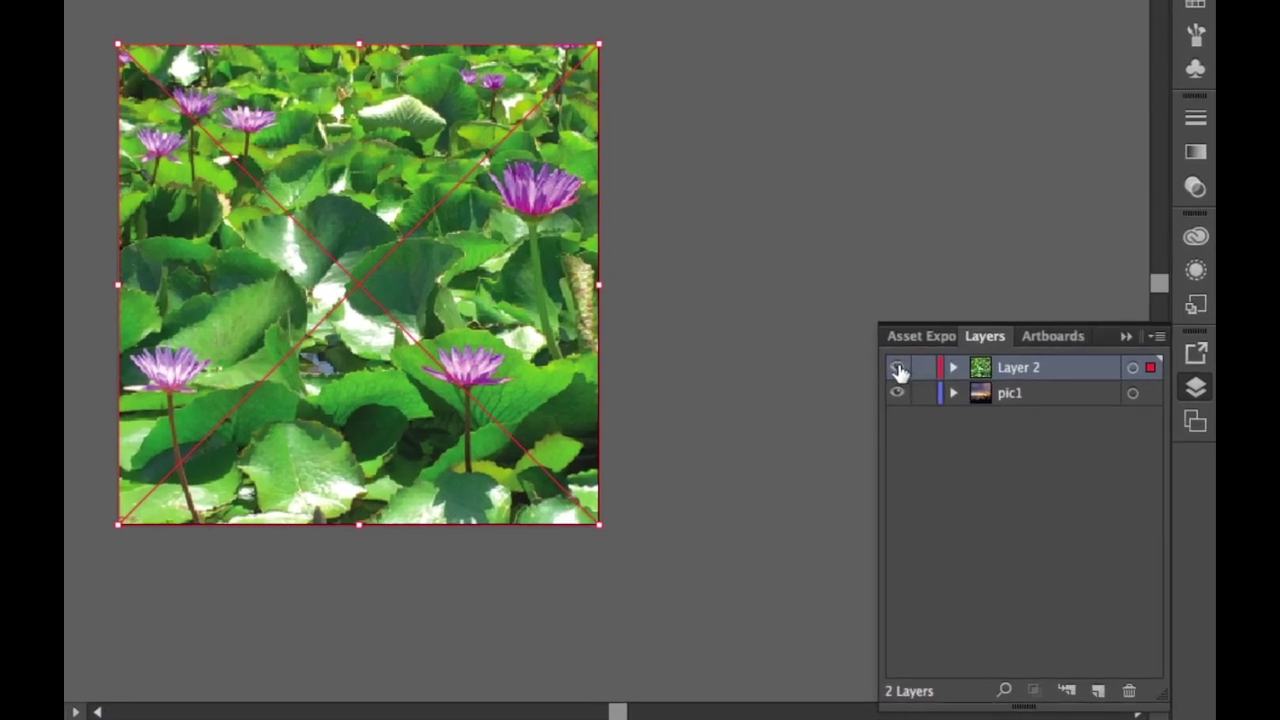
Move the lily layer below pic1 and hide the pic1 sunset layer
click(971, 404)
click(896, 369)
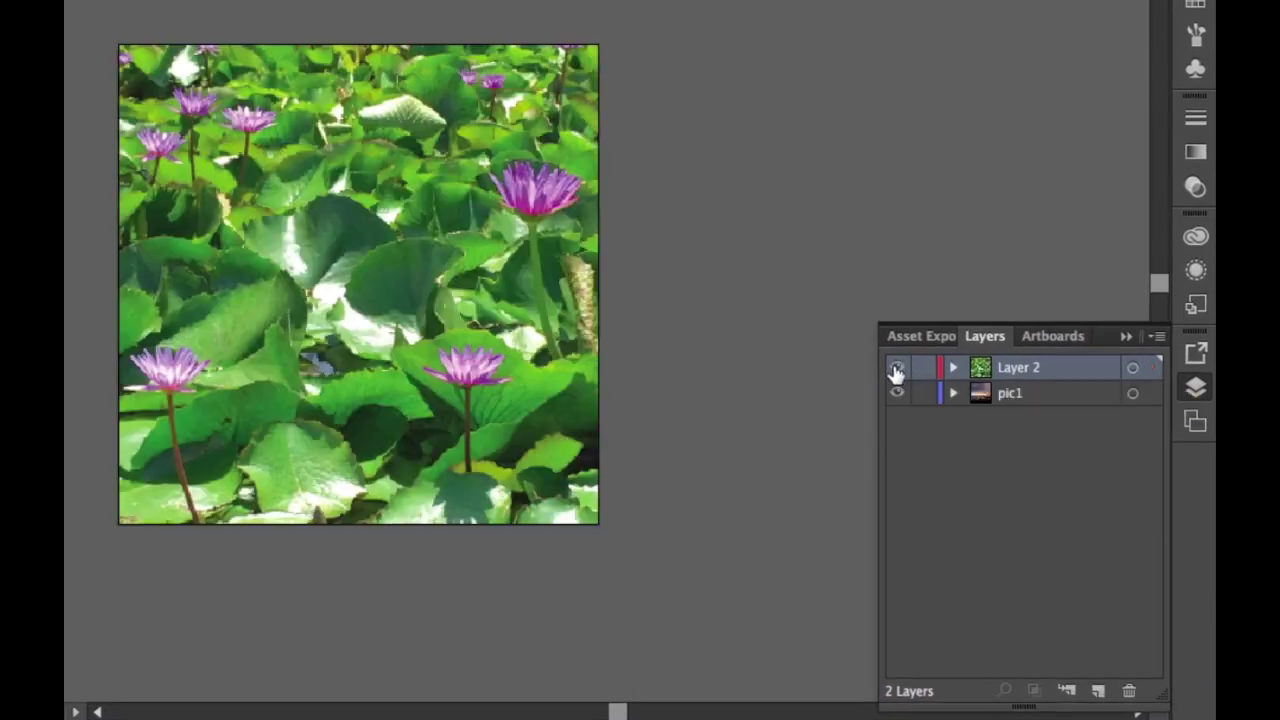
click(1010, 395)
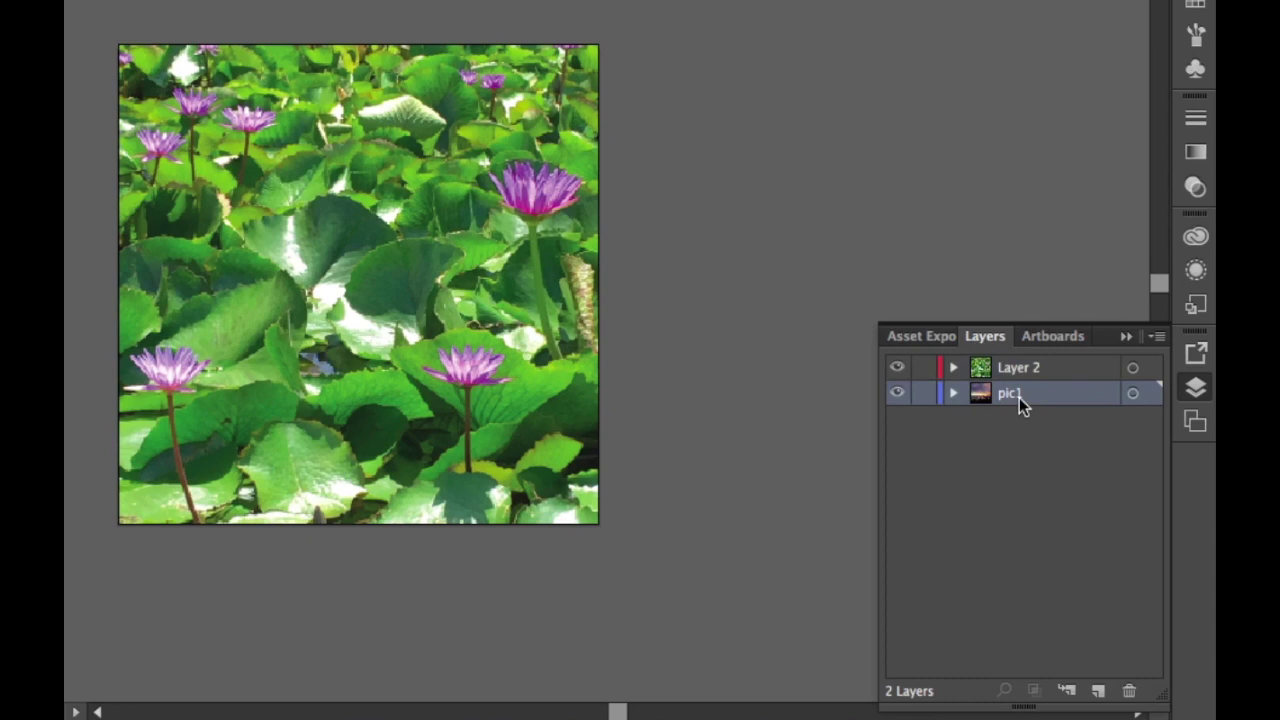
click(896, 368)
click(898, 369)
drag(1004, 368, 1004, 423)
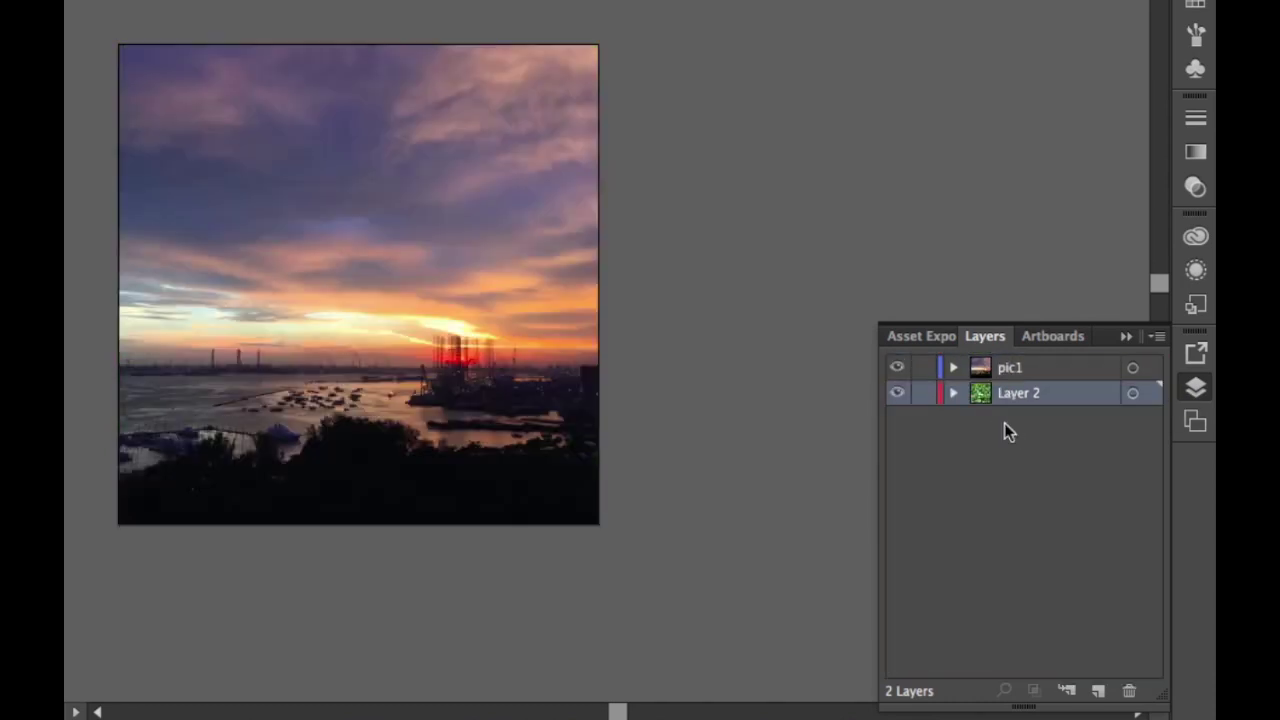
click(898, 370)
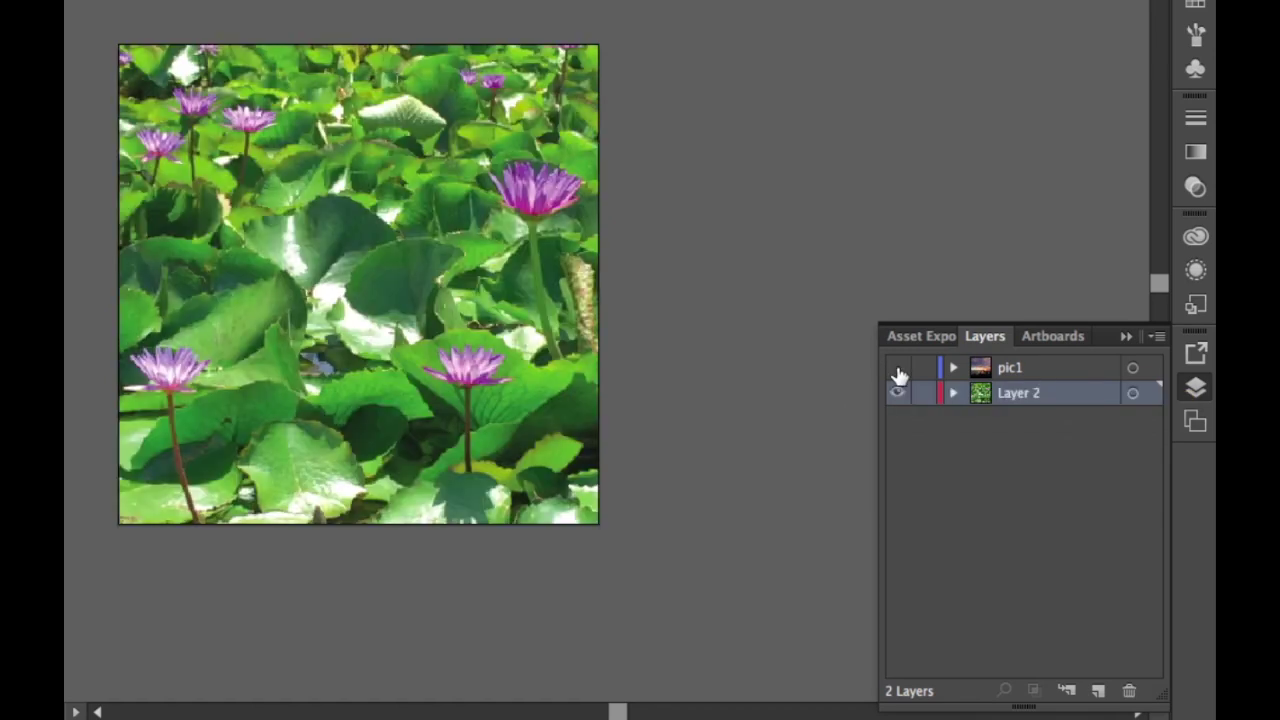
Rename Layer 2 to 'flower' and zoom in on the lily image
double_click(1016, 394)
text(flower)
key(Return)
key(super+equal)
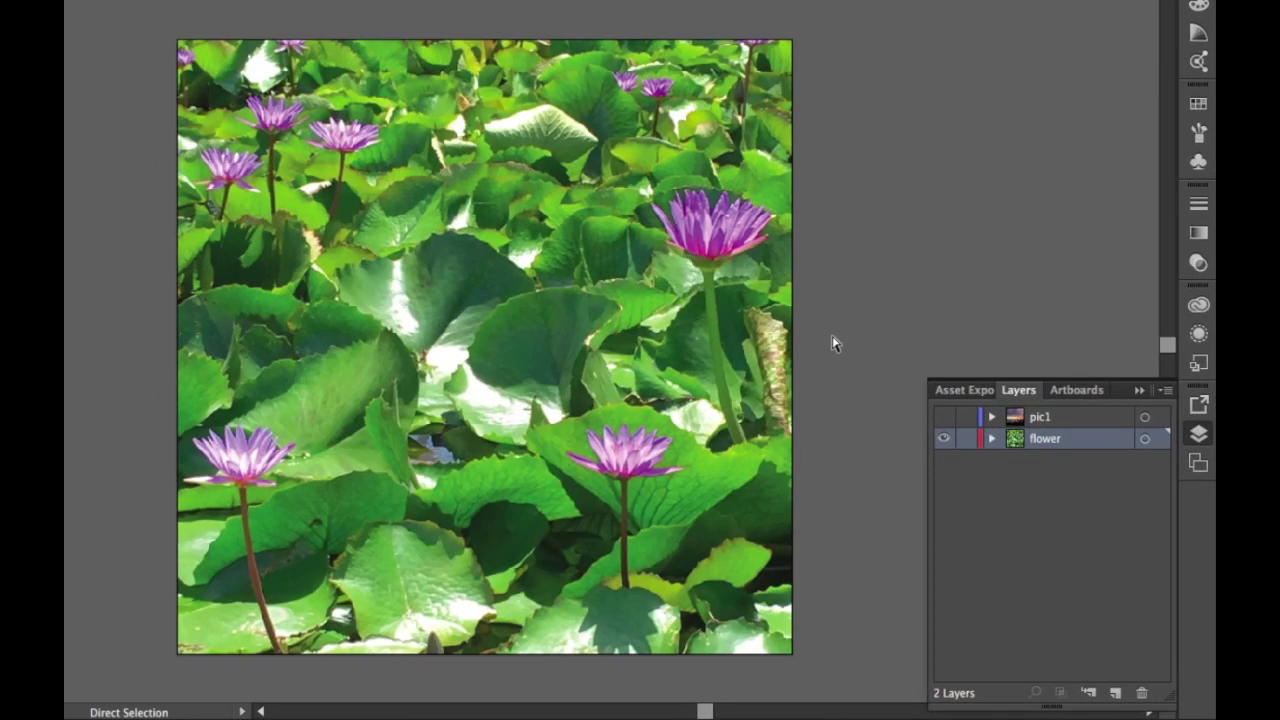
key(v)
Hide the pic1 sunset layer, keeping the flower layer visible
click(943, 437)
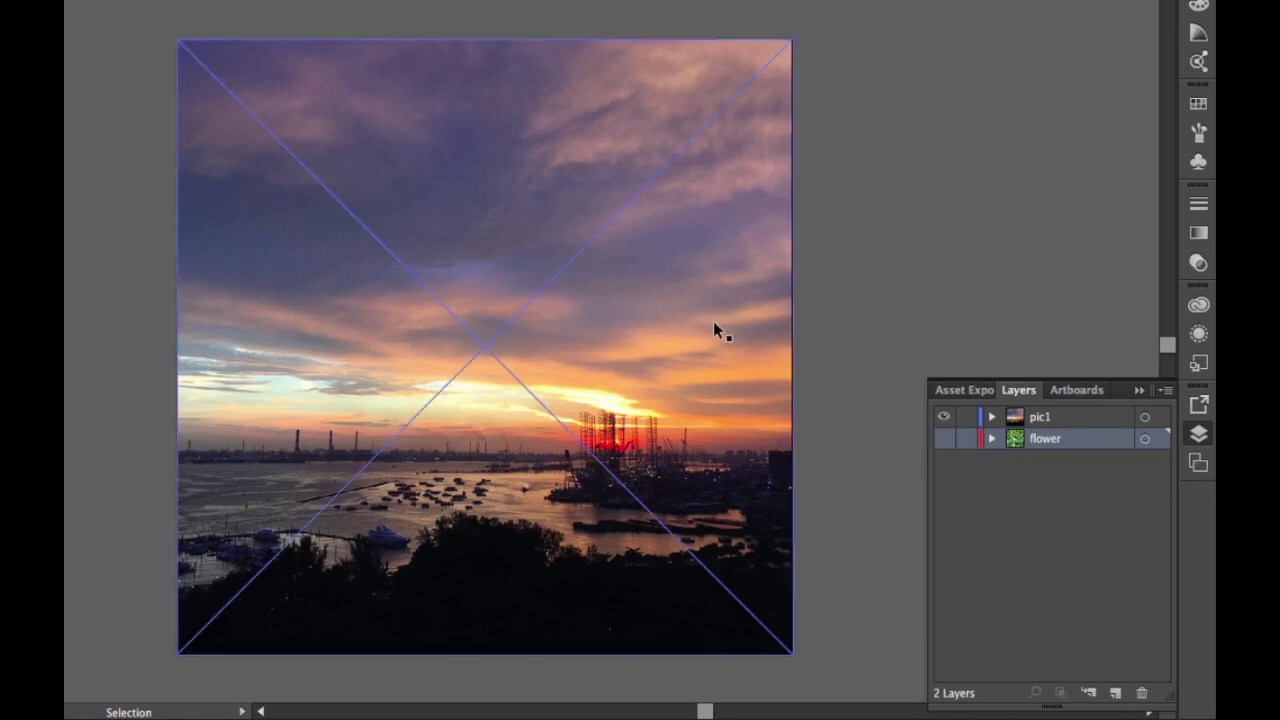
click(943, 437)
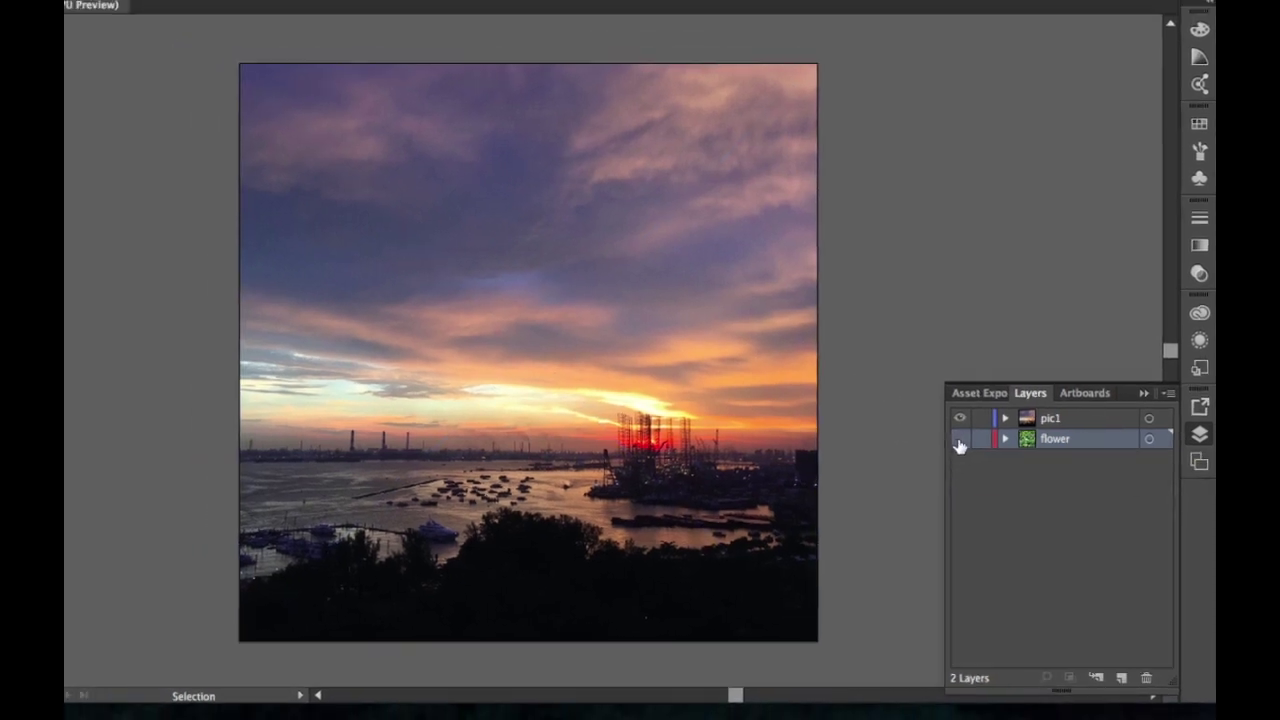
click(943, 418)
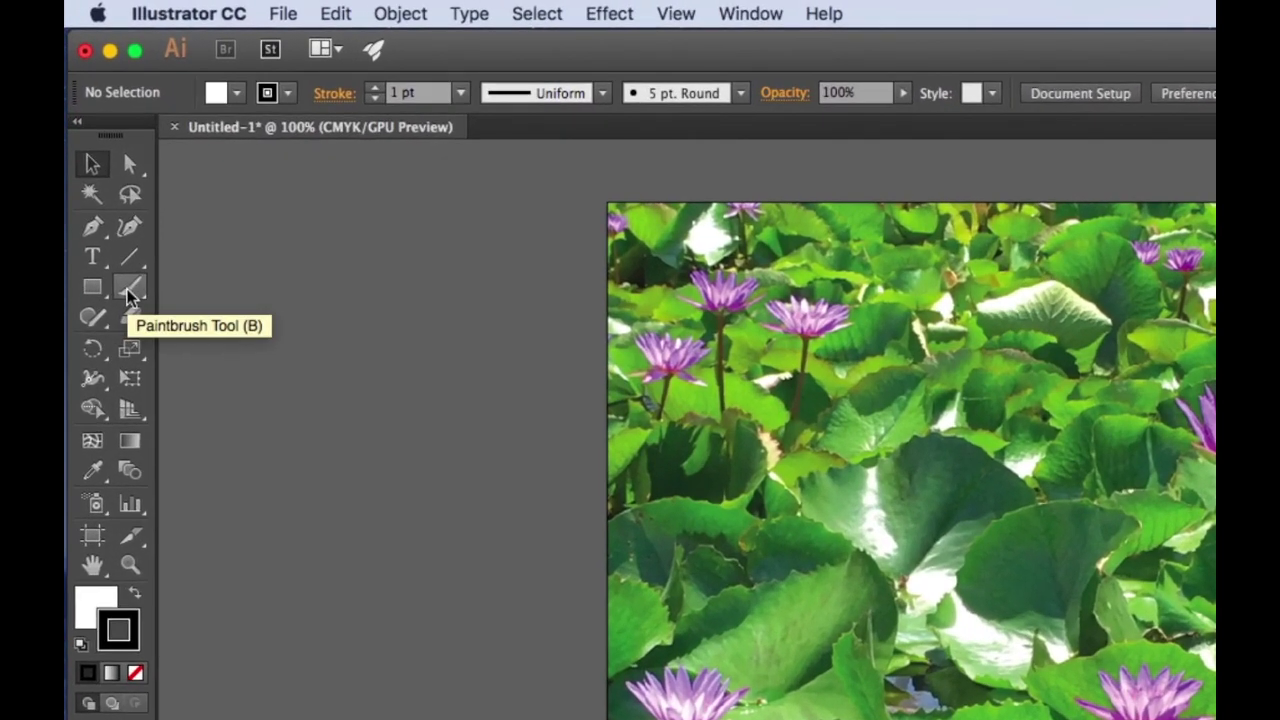
Switch to the Paintbrush and set the stroke colour to near-white
click(127, 292)
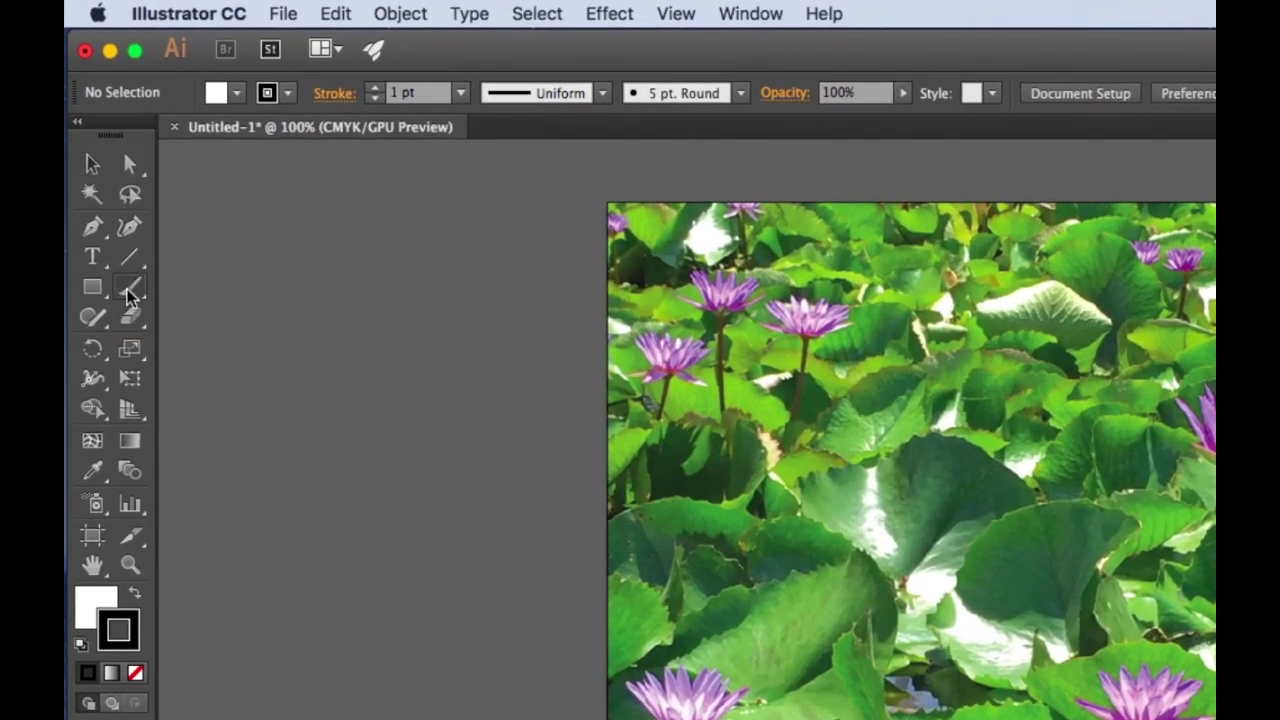
key(x)
click(127, 645)
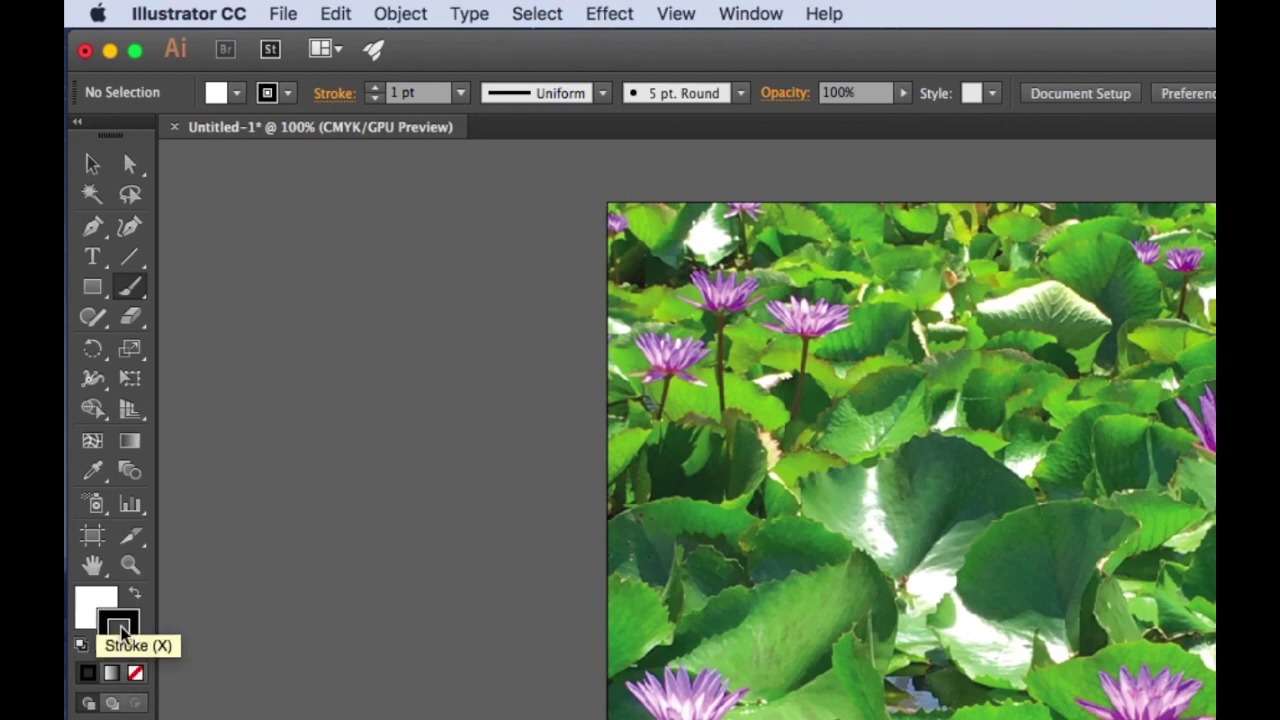
double_click(127, 640)
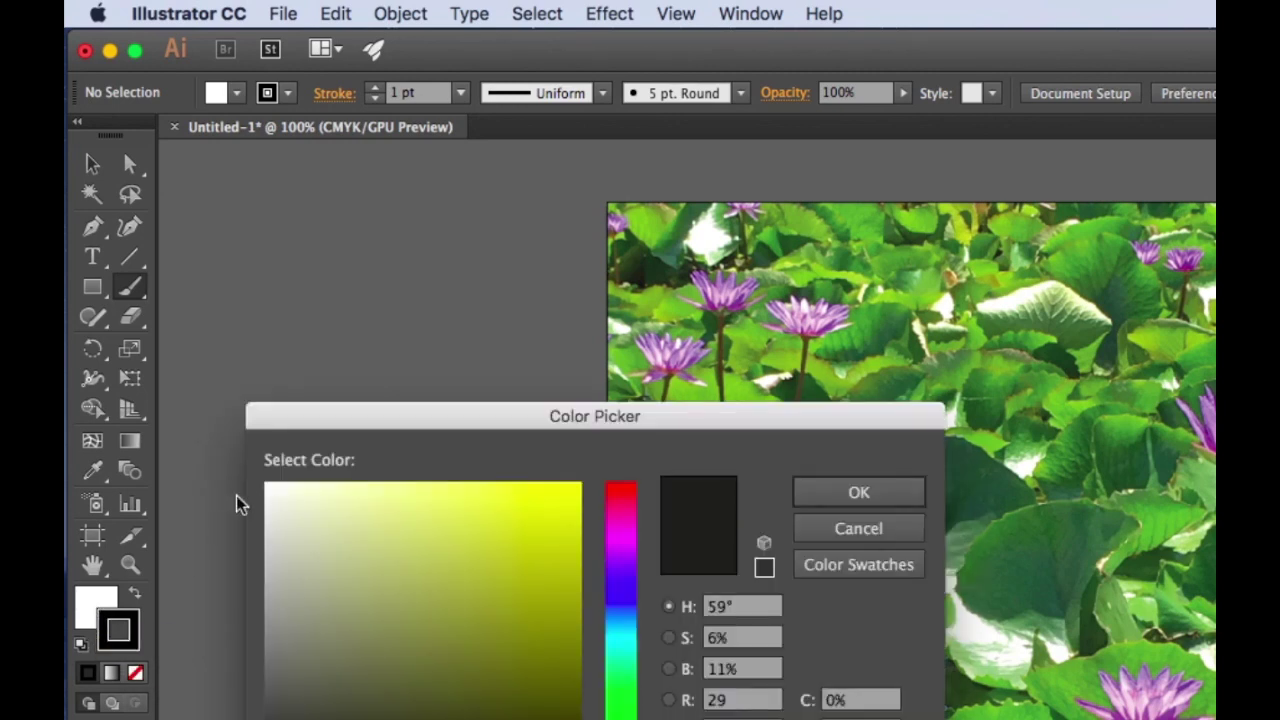
click(270, 490)
click(886, 498)
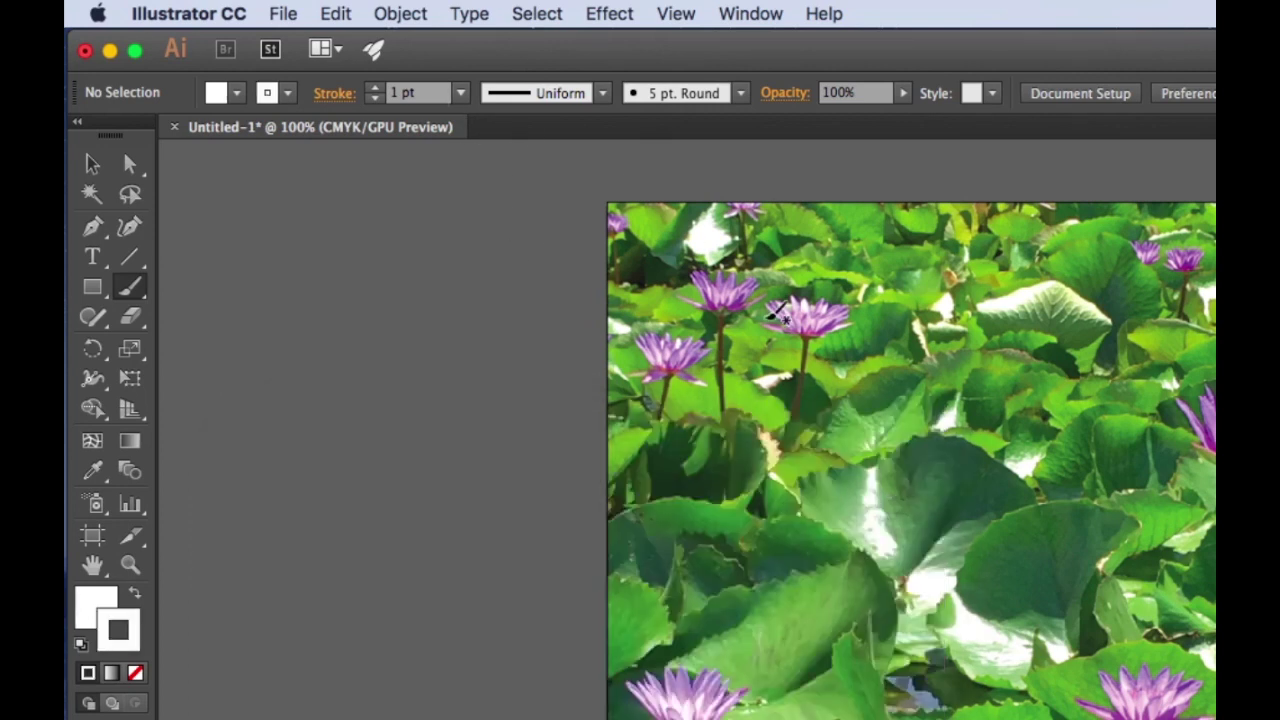
Remove the test brush loop, lower the stroke weight to 0.25 pt, and undo a test arc
mouse_move(780, 305)
mouse_down()
mouse_move(791, 462)
mouse_move(967, 406)
mouse_move(856, 300)
mouse_move(784, 310)
mouse_up()
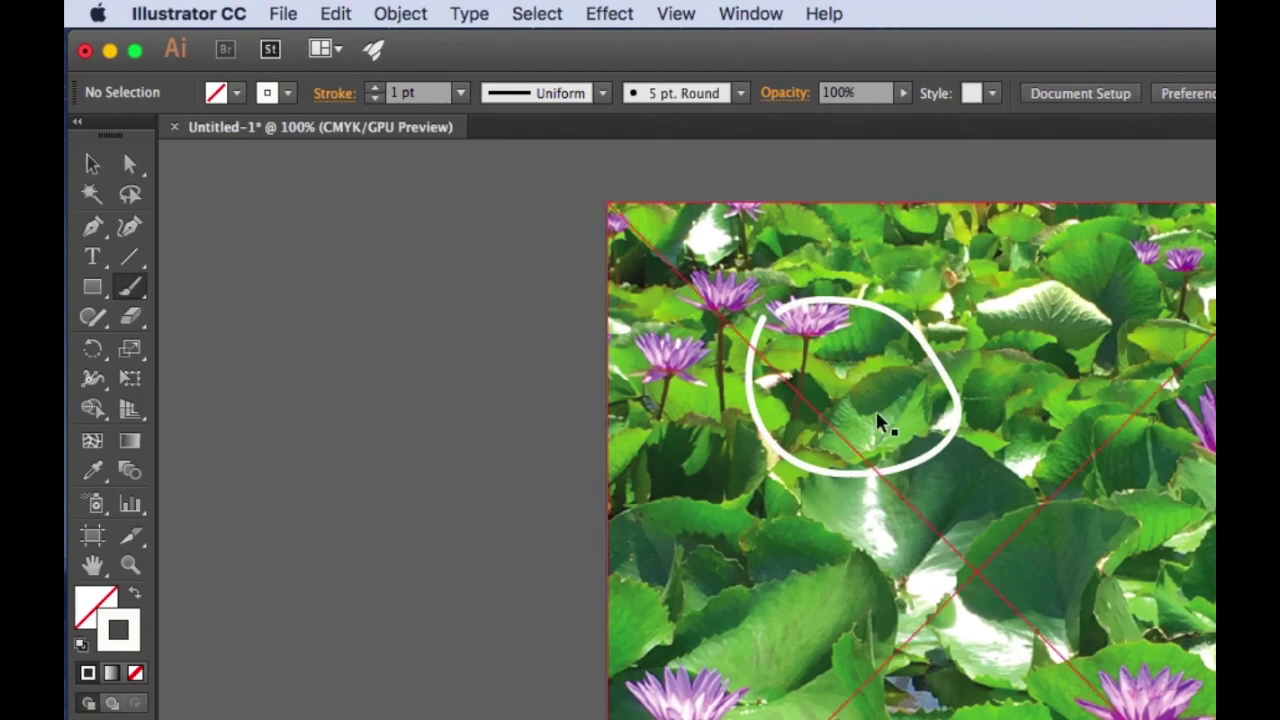
key(super+z)
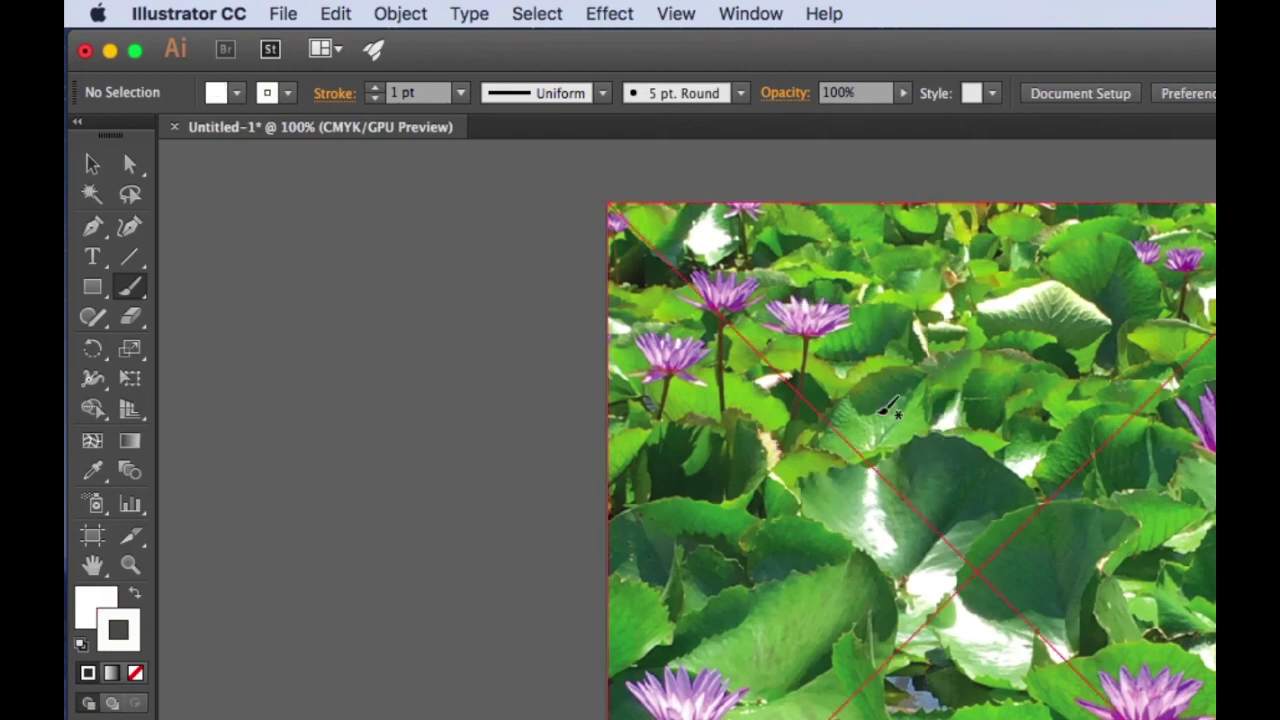
click(376, 99)
click(376, 99)
drag(748, 284, 985, 346)
key(super+z)
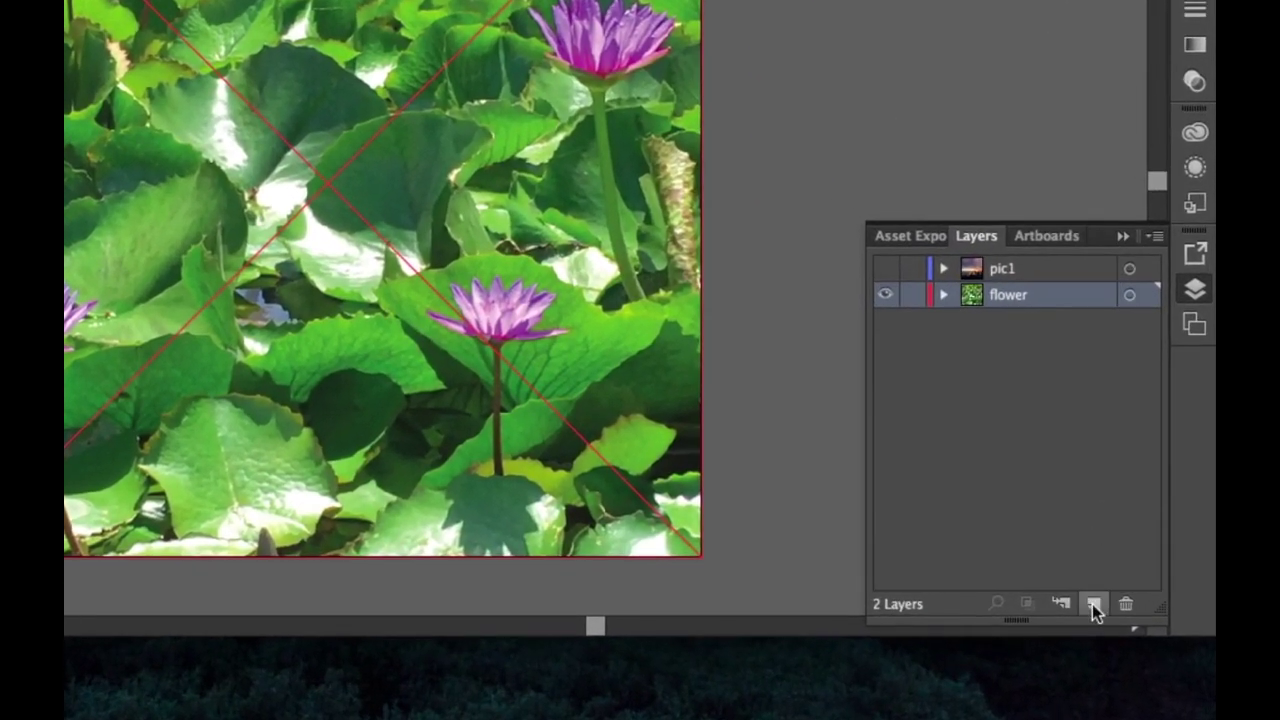
Create a new layer named 'flower drawing'
click(1093, 605)
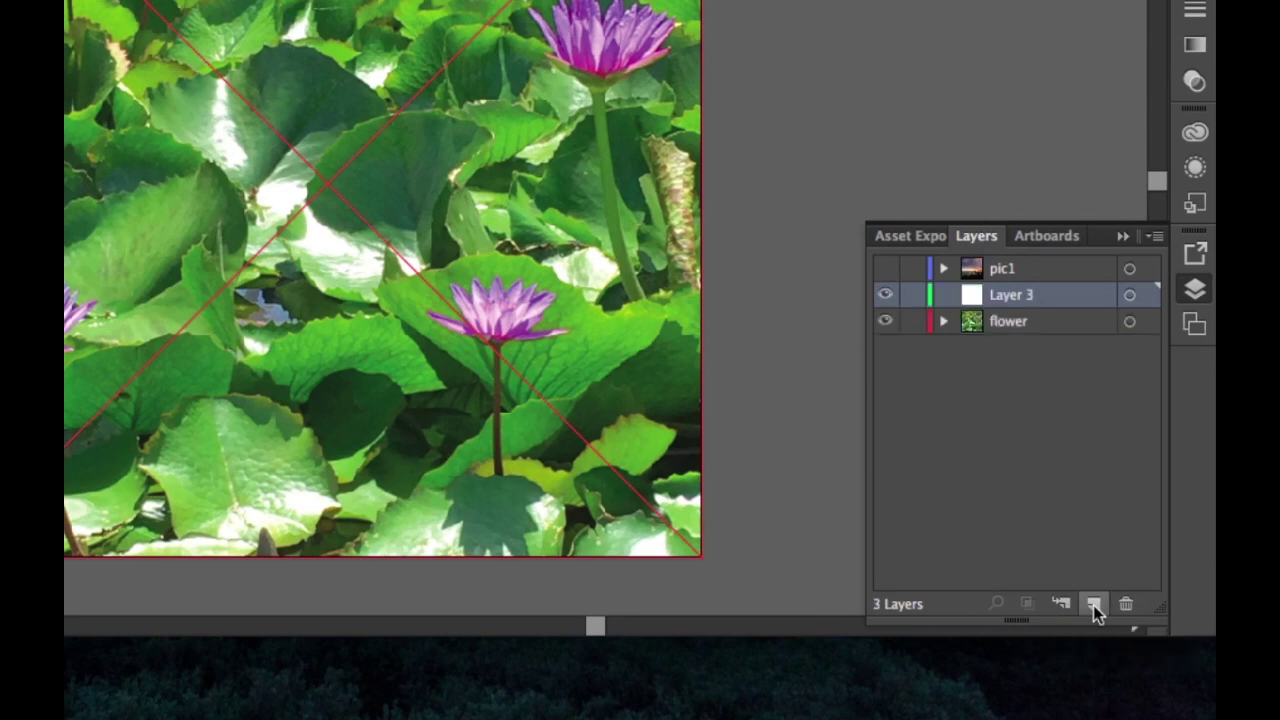
double_click(1004, 299)
text(flower d)
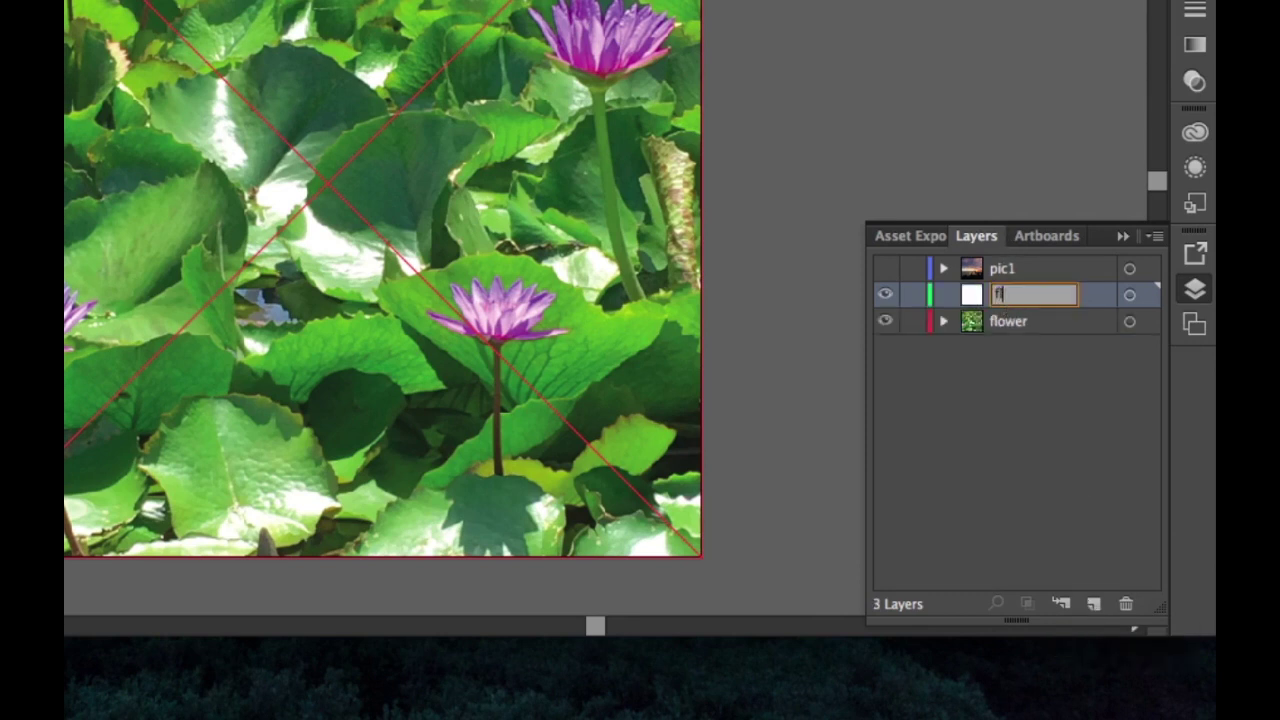
text(rawing)
key(Return)
Lock the flower photo layer, make 'flower drawing' active, and zoom to 200%
click(912, 322)
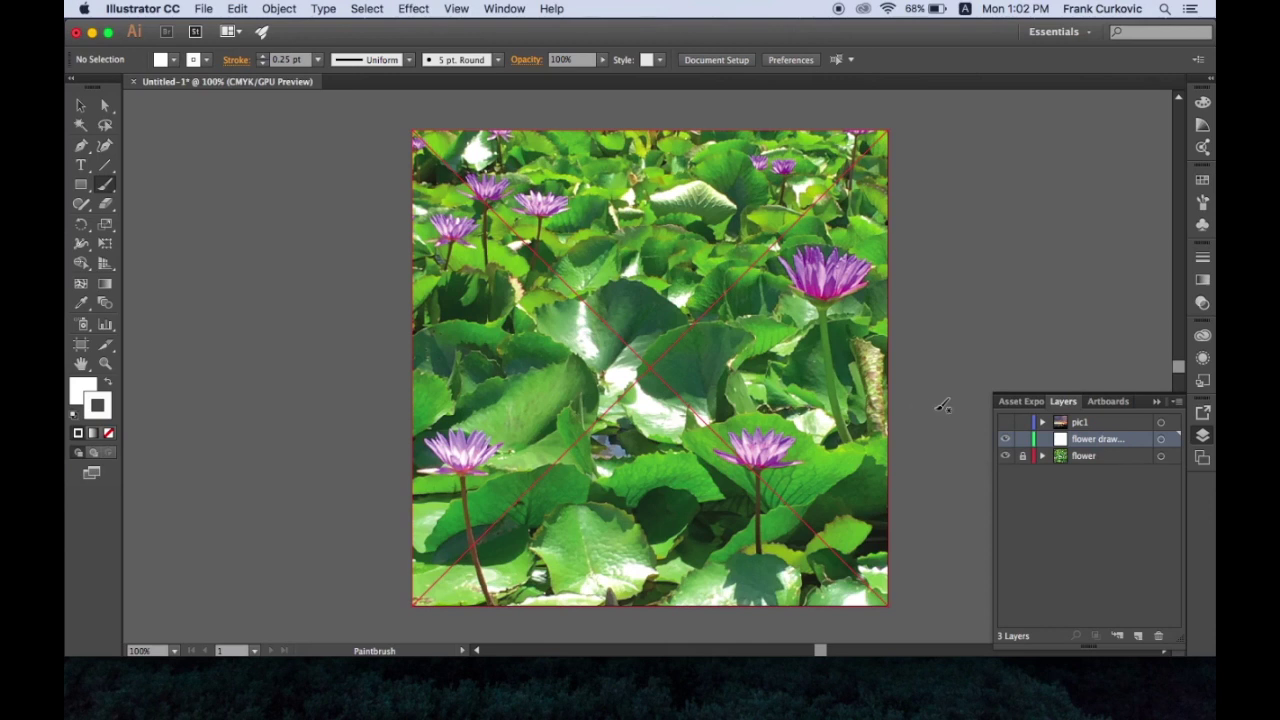
click(1093, 458)
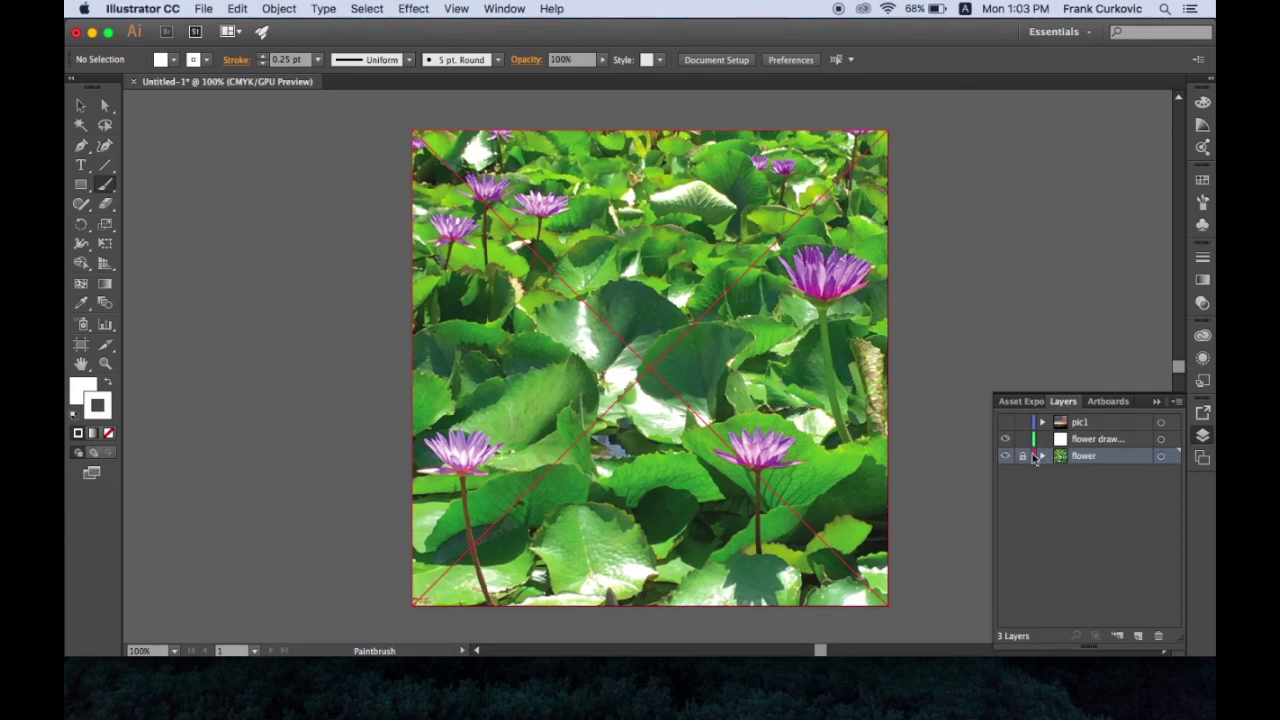
click(1089, 442)
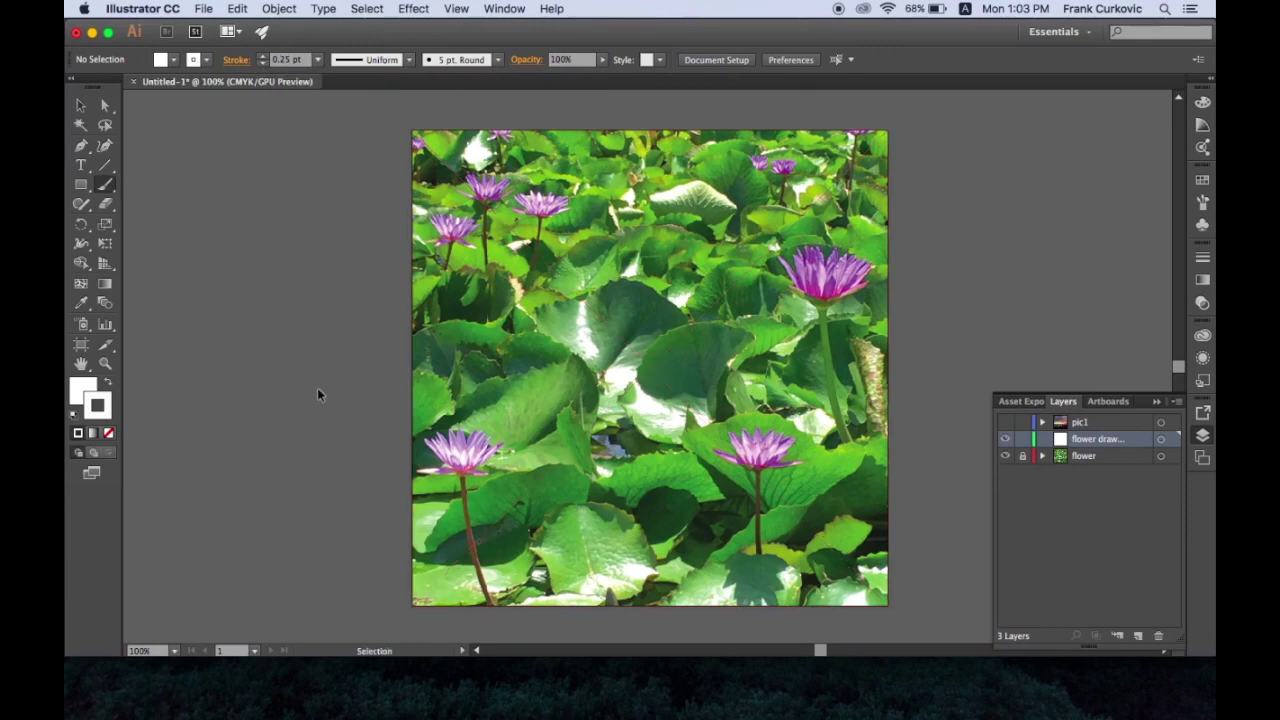
key(super+equal)
key(super+equal)
Zoom to 300% on the bottom-left lotus and set the fill to None
scroll(327, 387, down, 5)
scroll(327, 387, left, 3)
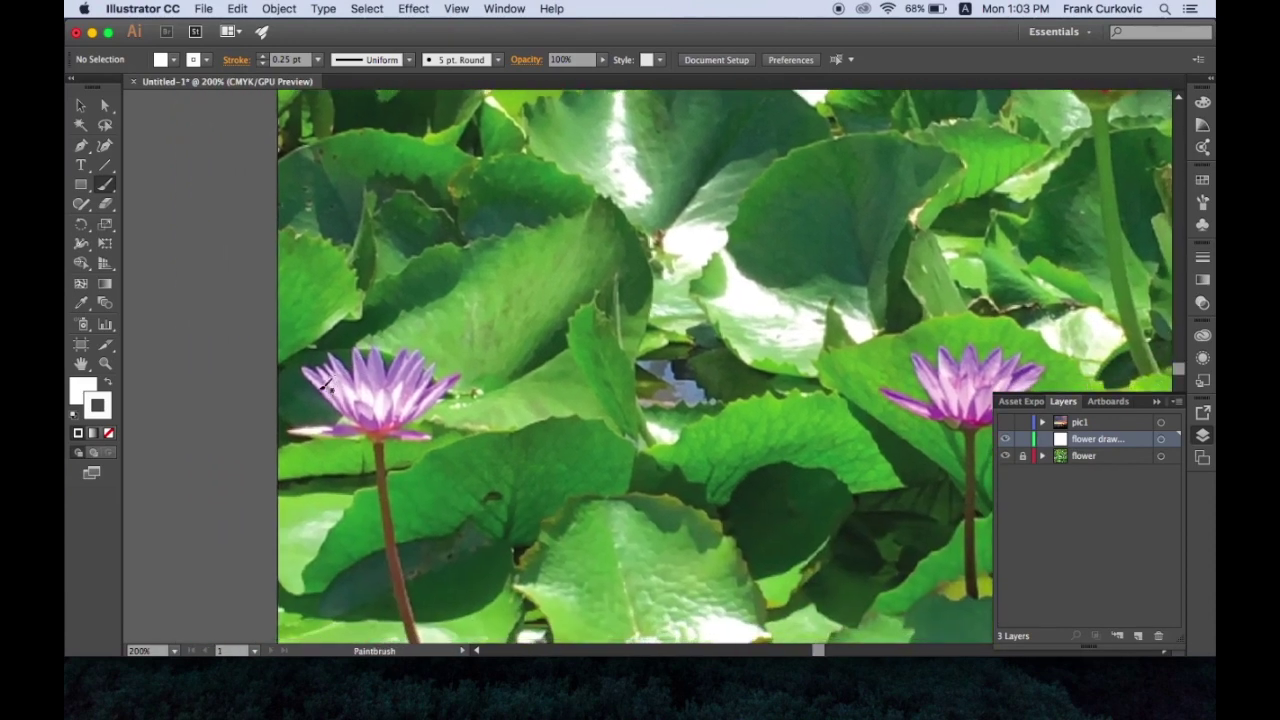
scroll(327, 387, down, 1)
scroll(327, 387, right, 1)
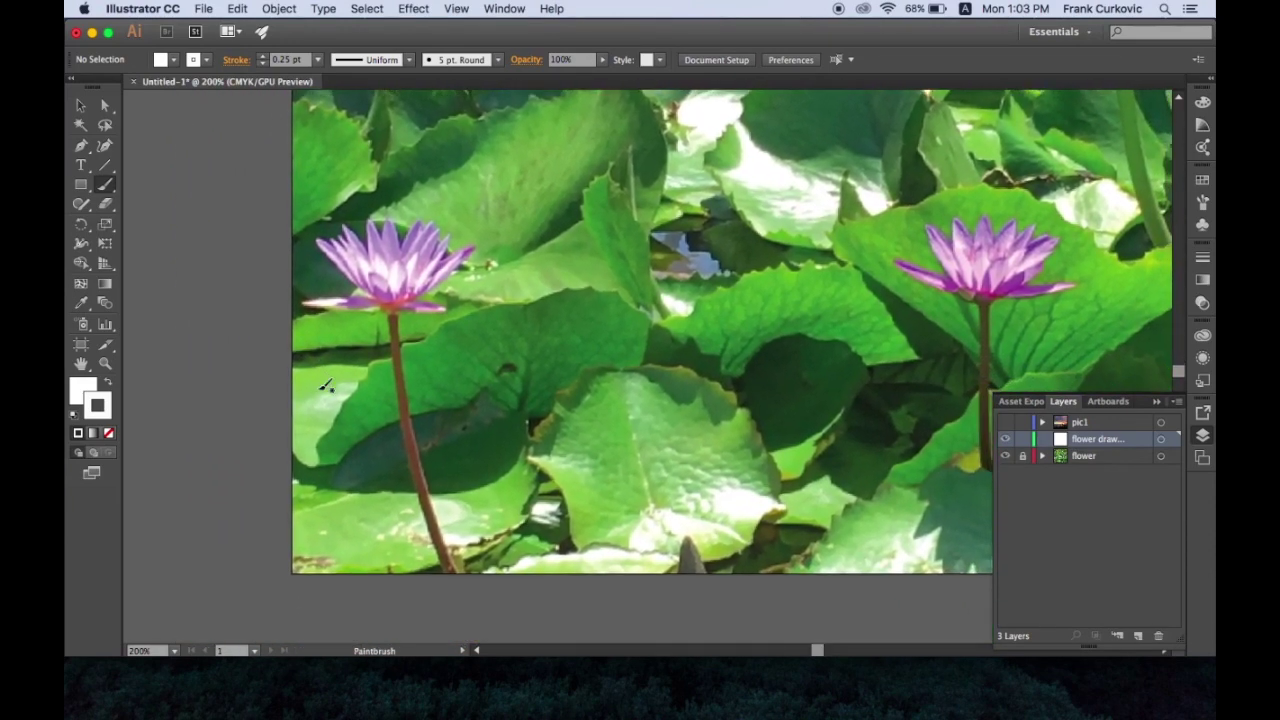
key(super+equal)
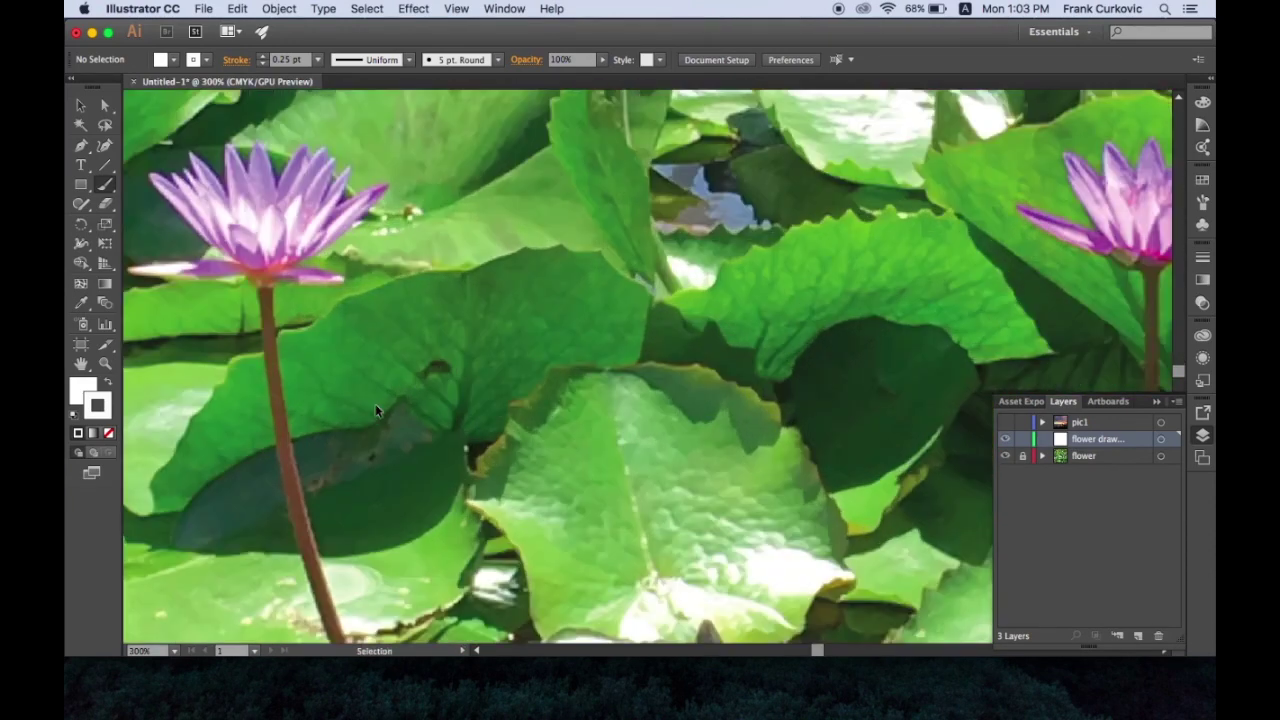
scroll(383, 400, down, 2)
scroll(383, 400, left, 2)
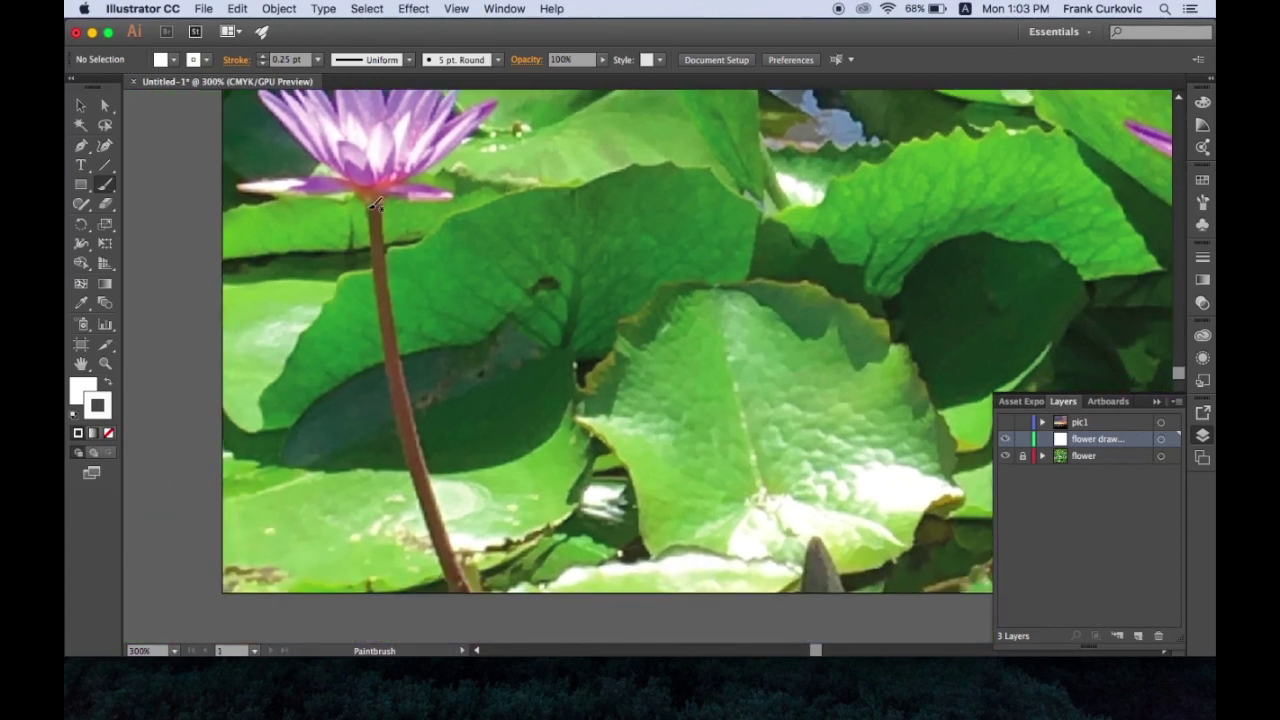
key(slash)
Trace the lotus stem, flower base and central and upper petals in white
mouse_move(364, 205)
mouse_down()
mouse_move(408, 463)
mouse_move(460, 605)
mouse_up()
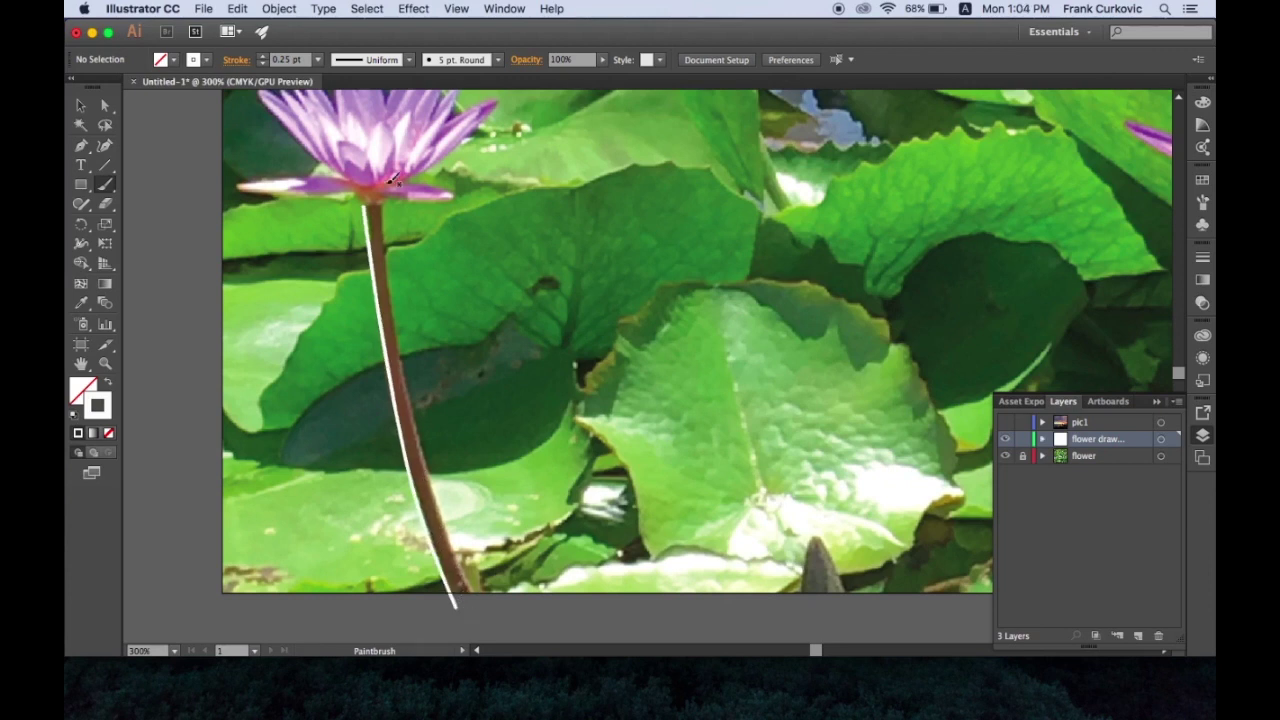
drag(380, 209, 453, 603)
scroll(453, 603, up, 5)
mouse_move(385, 345)
mouse_down()
mouse_move(486, 338)
mouse_move(422, 325)
mouse_move(453, 312)
mouse_move(460, 265)
mouse_move(443, 313)
mouse_move(360, 342)
mouse_move(303, 318)
mouse_move(411, 318)
mouse_move(356, 305)
mouse_move(352, 271)
mouse_up()
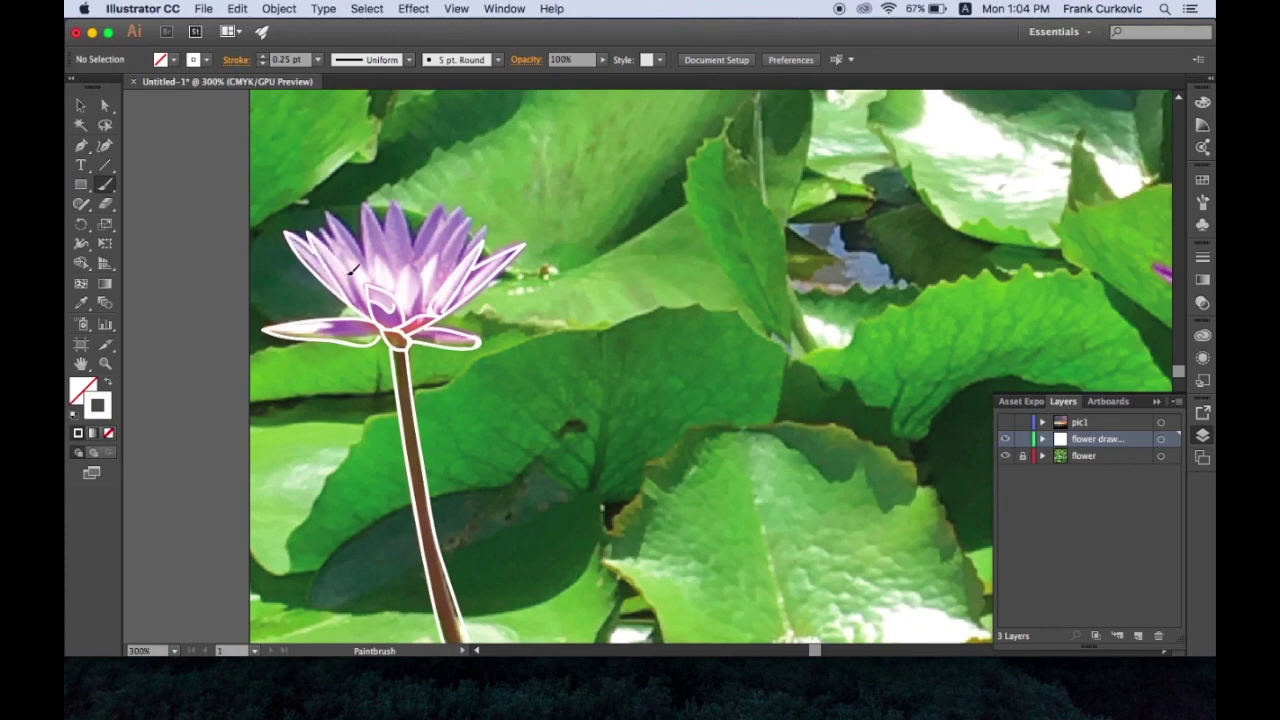
scroll(352, 271, up, 4)
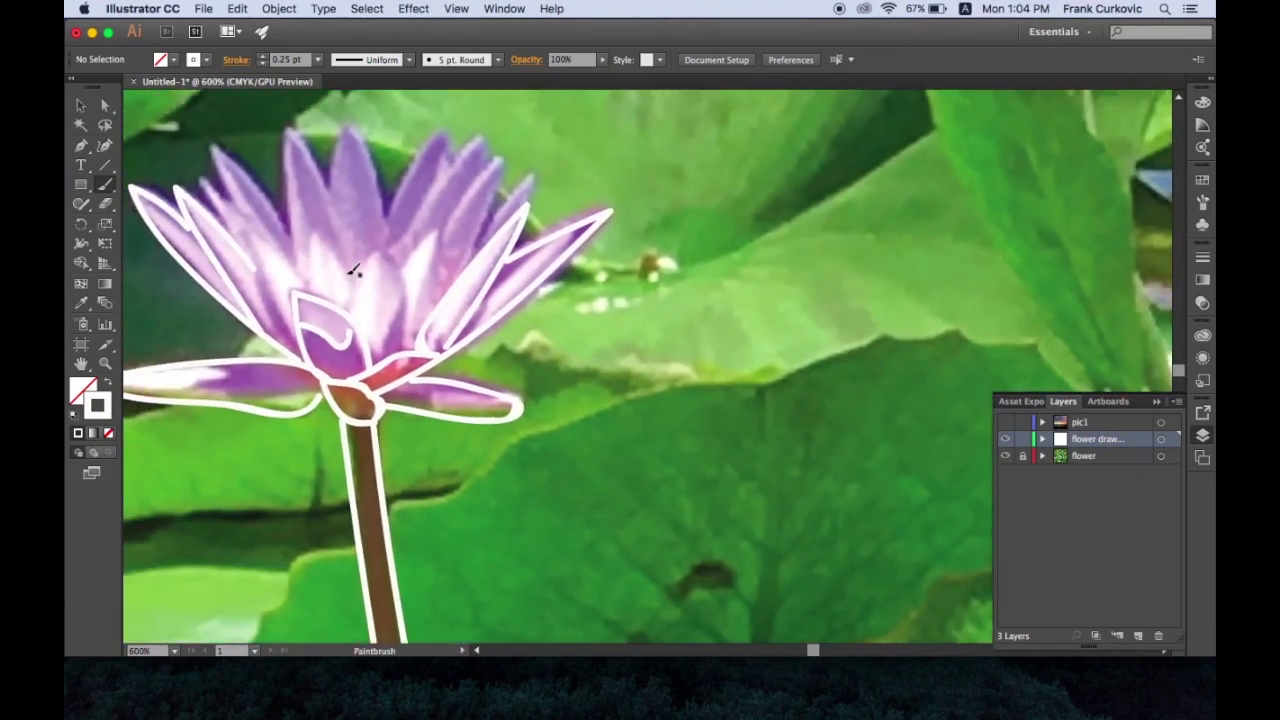
mouse_move(268, 258)
mouse_down()
mouse_move(292, 328)
mouse_move(413, 349)
mouse_move(448, 214)
mouse_move(328, 178)
mouse_up()
scroll(402, 250, down, 5)
Outline the surrounding leaves and draw vein lines inside the upper leaf
mouse_move(636, 352)
mouse_down()
mouse_move(560, 282)
mouse_move(263, 434)
mouse_move(748, 538)
mouse_move(530, 460)
mouse_up()
drag(655, 555, 700, 540)
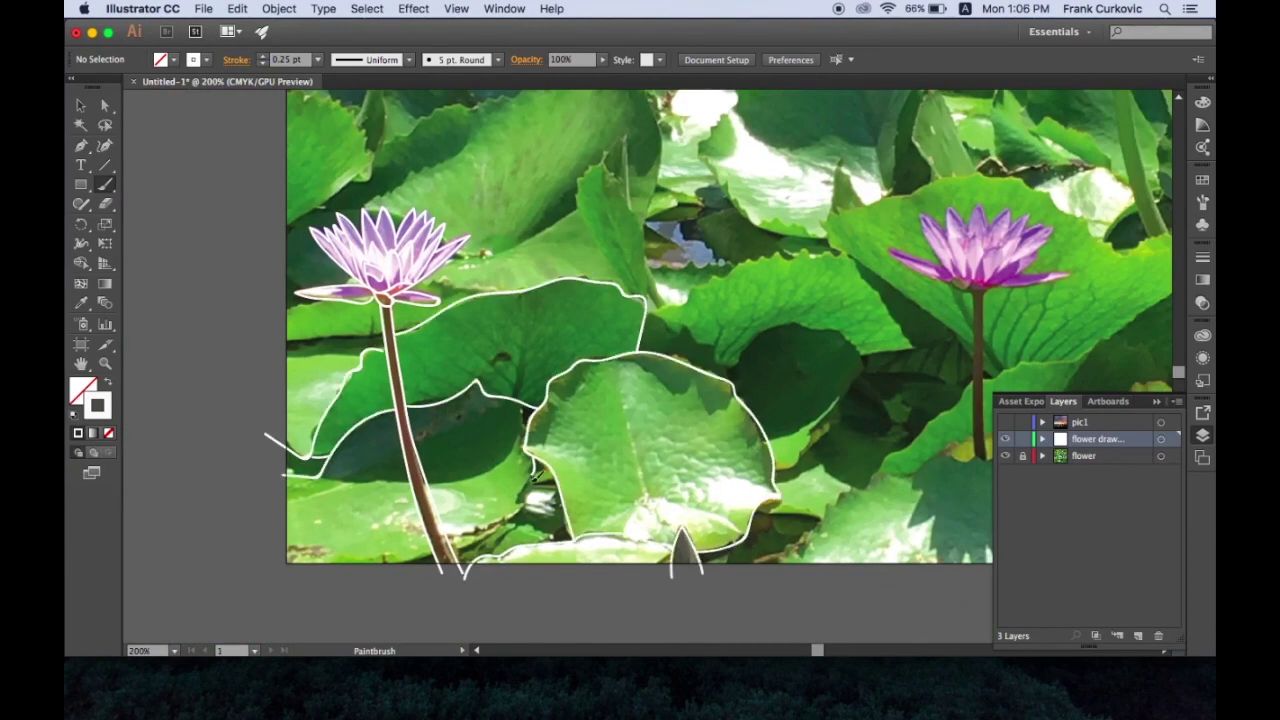
drag(525, 290, 528, 400)
drag(370, 566, 430, 552)
scroll(650, 365, up, 3)
mouse_move(385, 425)
mouse_down()
mouse_move(560, 255)
mouse_move(430, 335)
mouse_move(195, 410)
mouse_up()
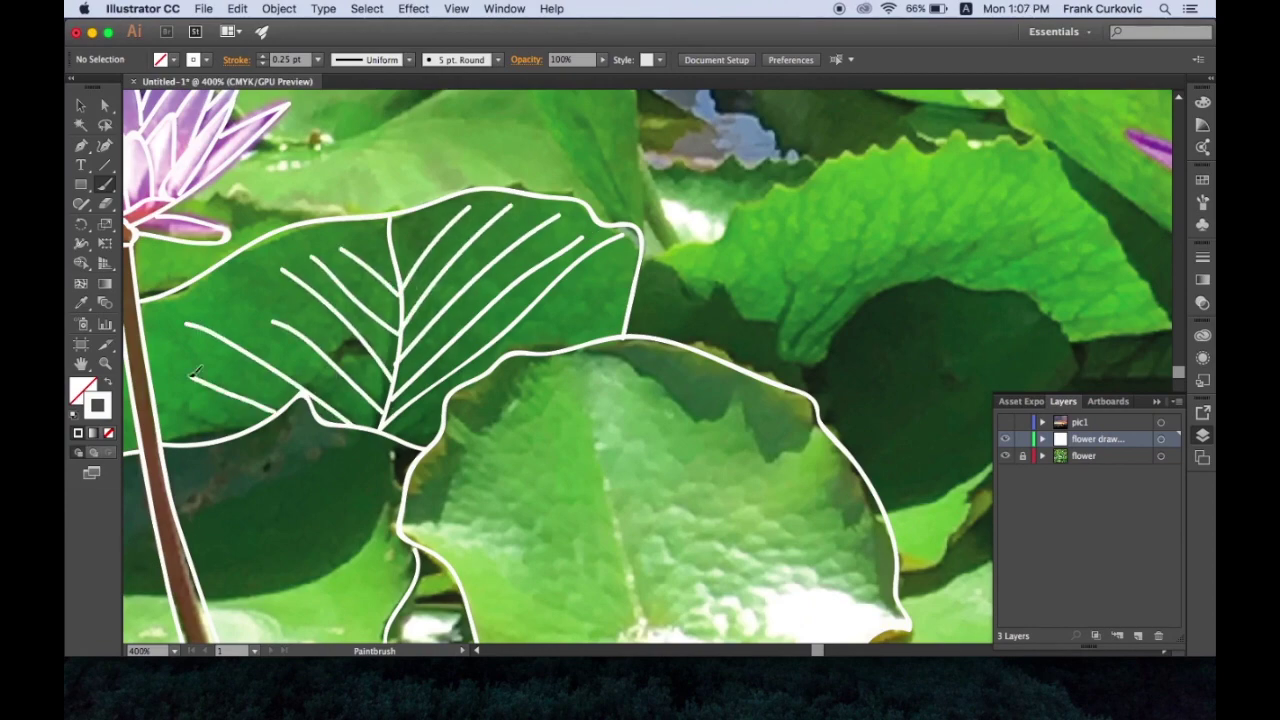
scroll(640, 365, down, 5)
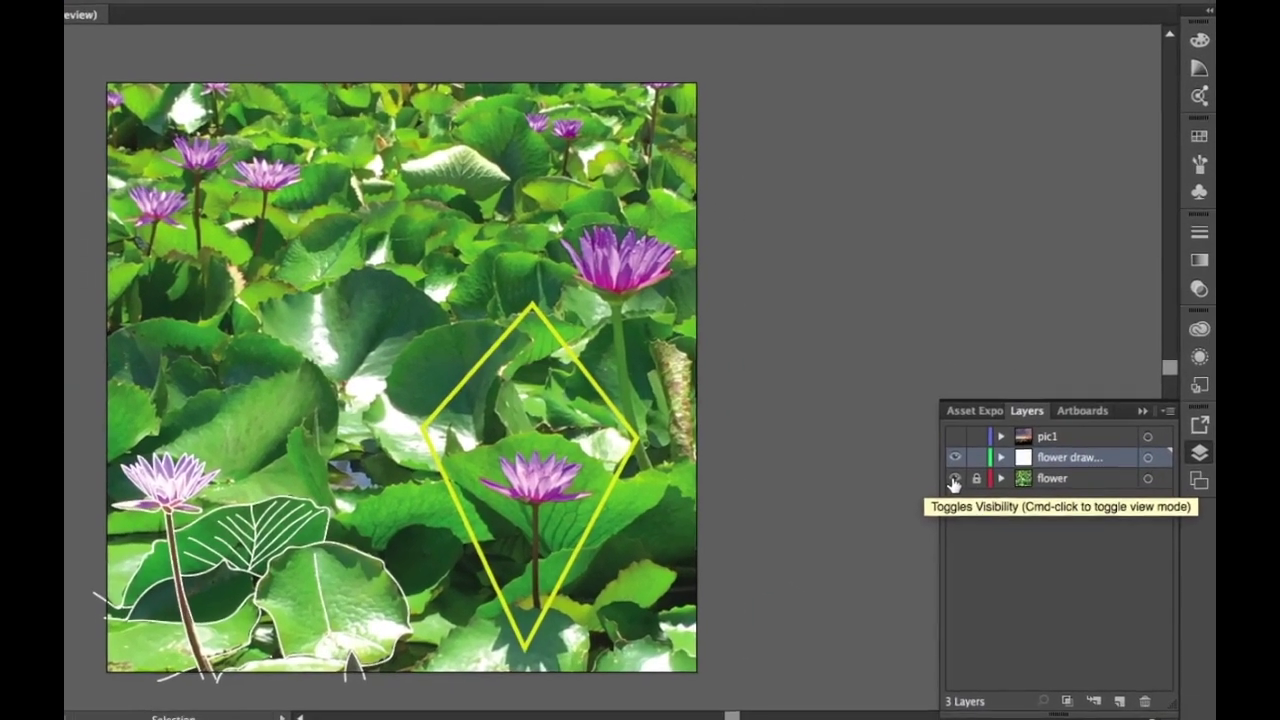
Hide the flower photo, show pic1, and move pic1 below the flower drawing layer
click(1003, 458)
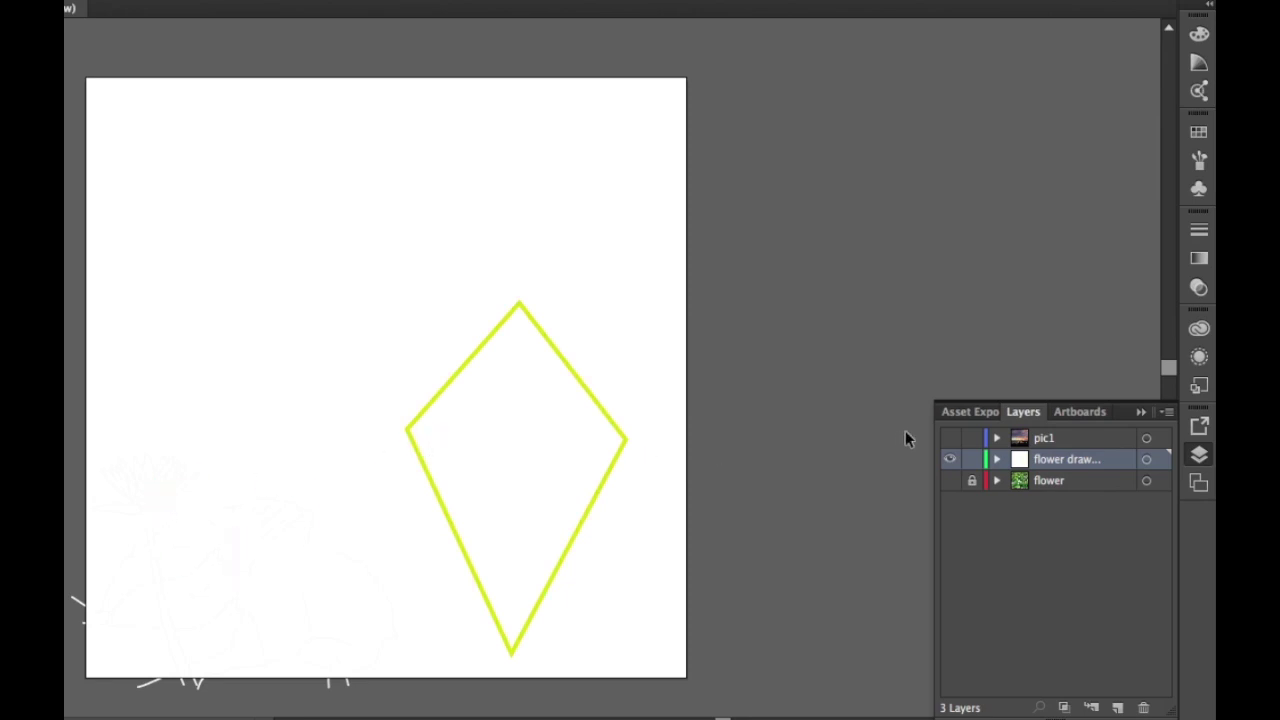
click(950, 440)
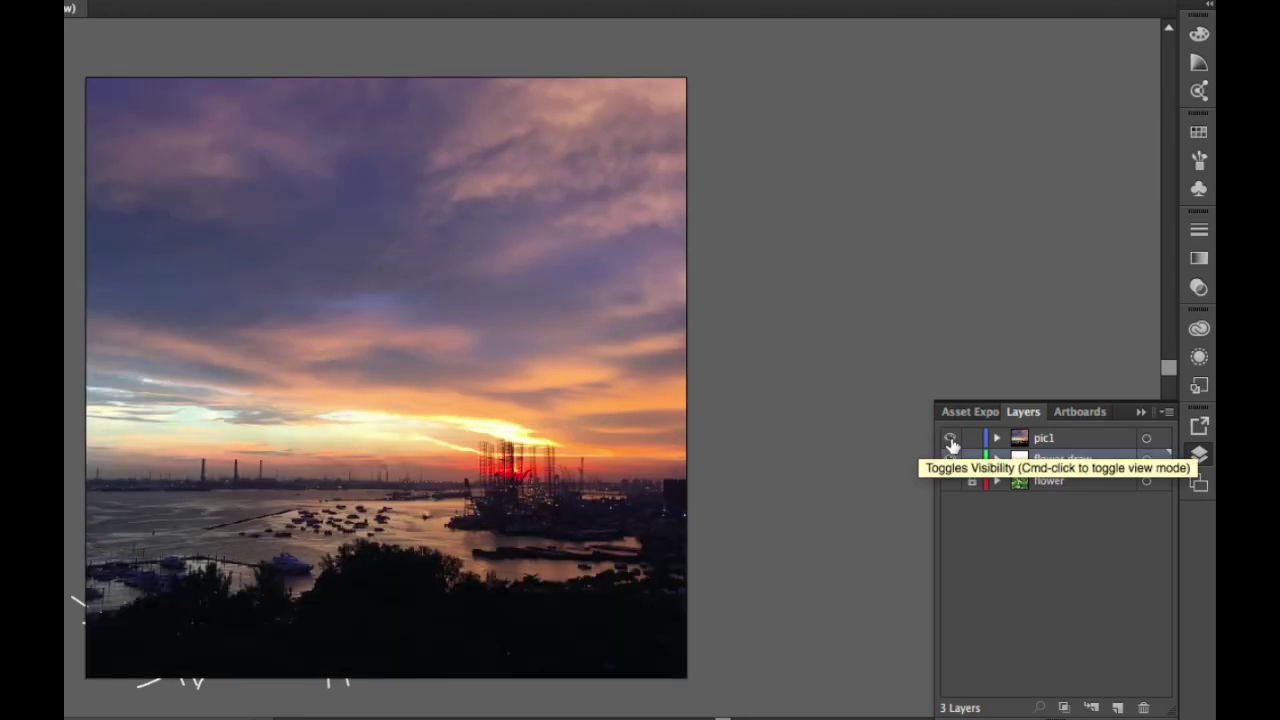
click(1040, 441)
drag(1040, 441, 1042, 470)
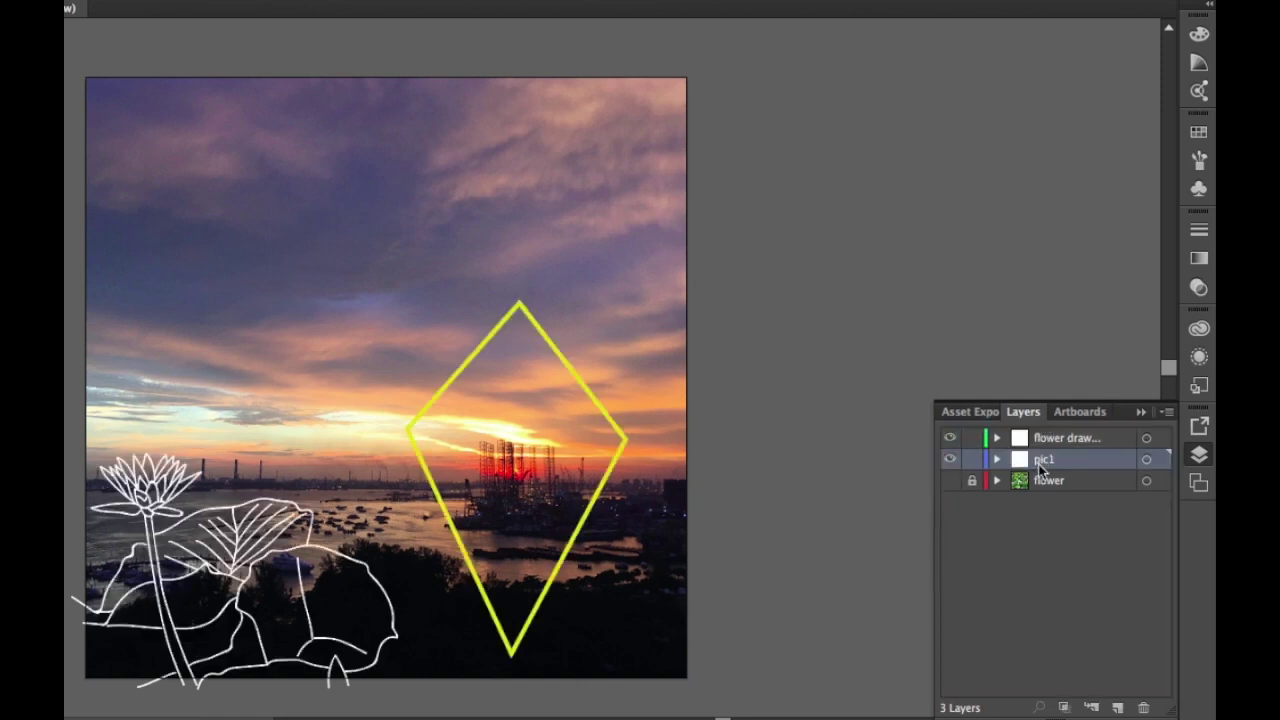
Remove the yellow diamond shape and nudge a small stroke near the flower top
click(390, 527)
key(super+shift+a)
click(443, 371)
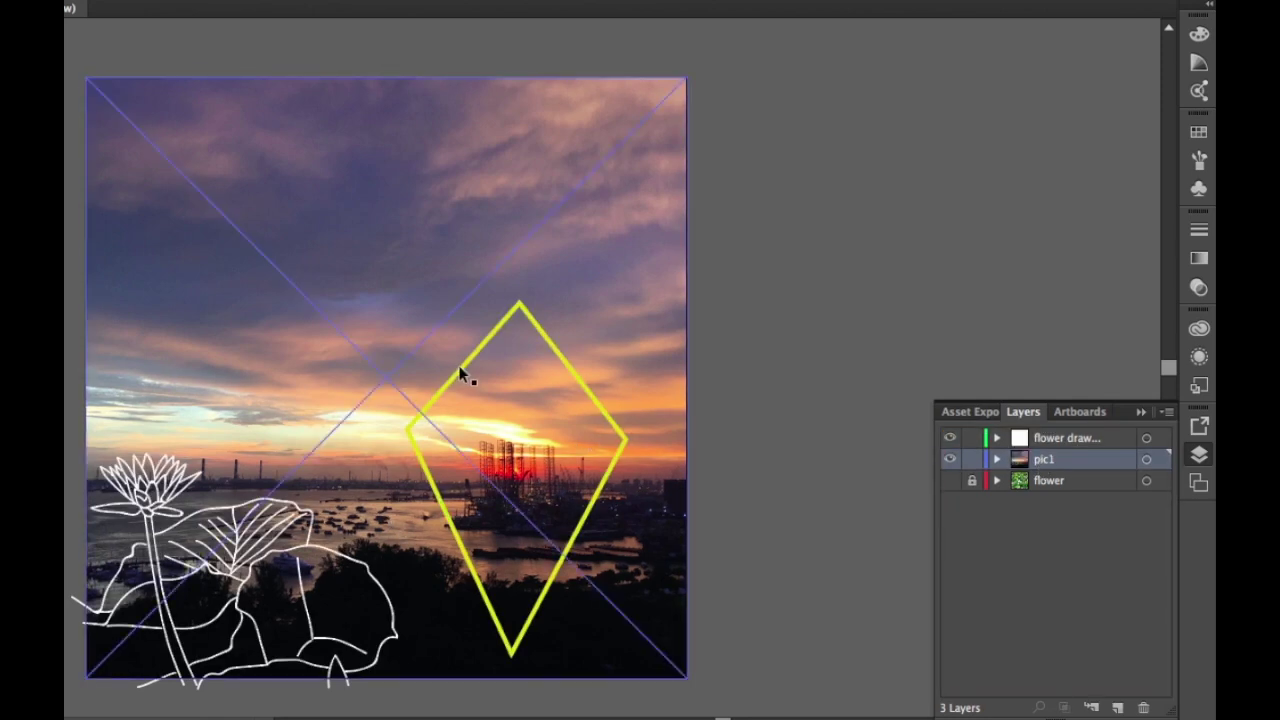
drag(466, 366, 443, 172)
key(super+z)
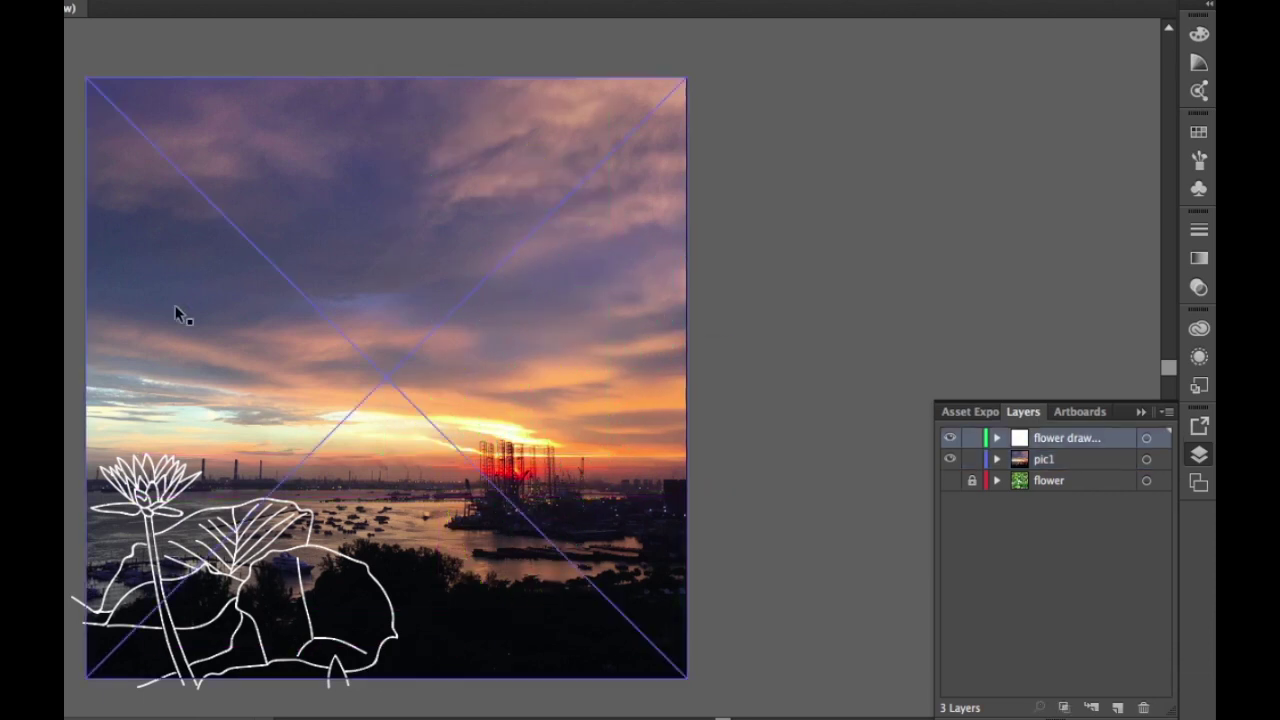
key(super+shift+a)
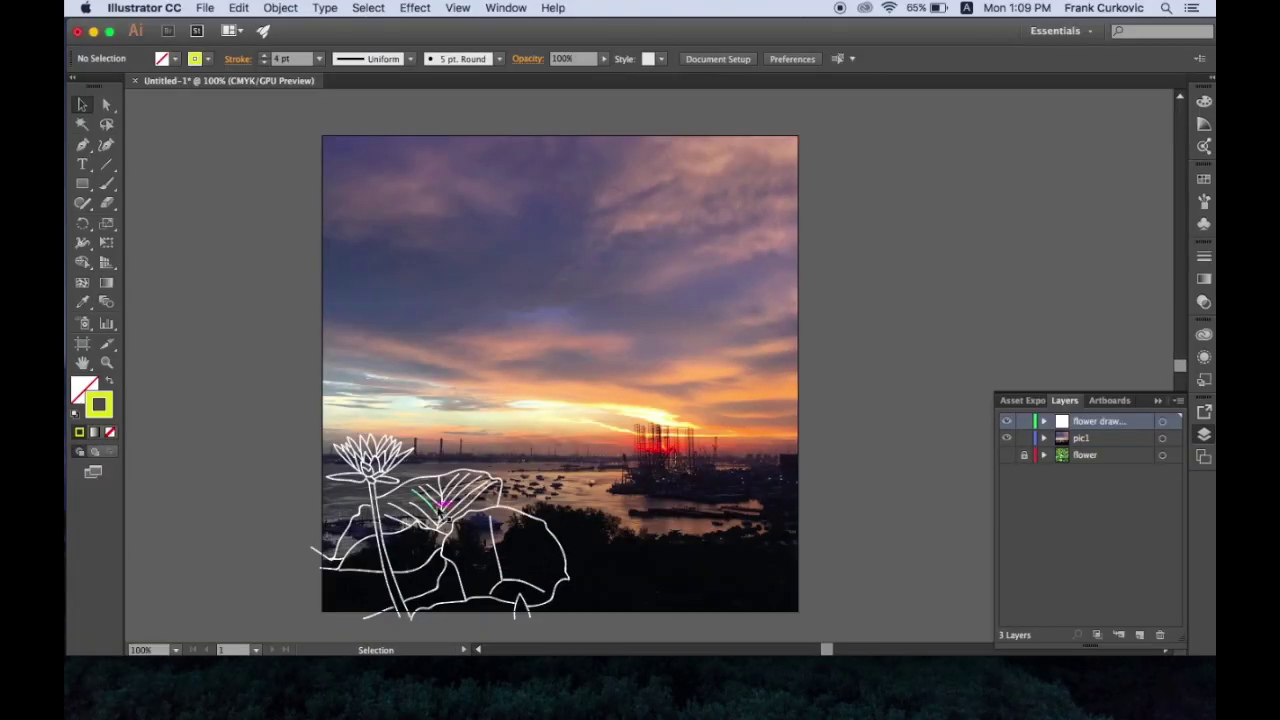
drag(440, 503, 395, 468)
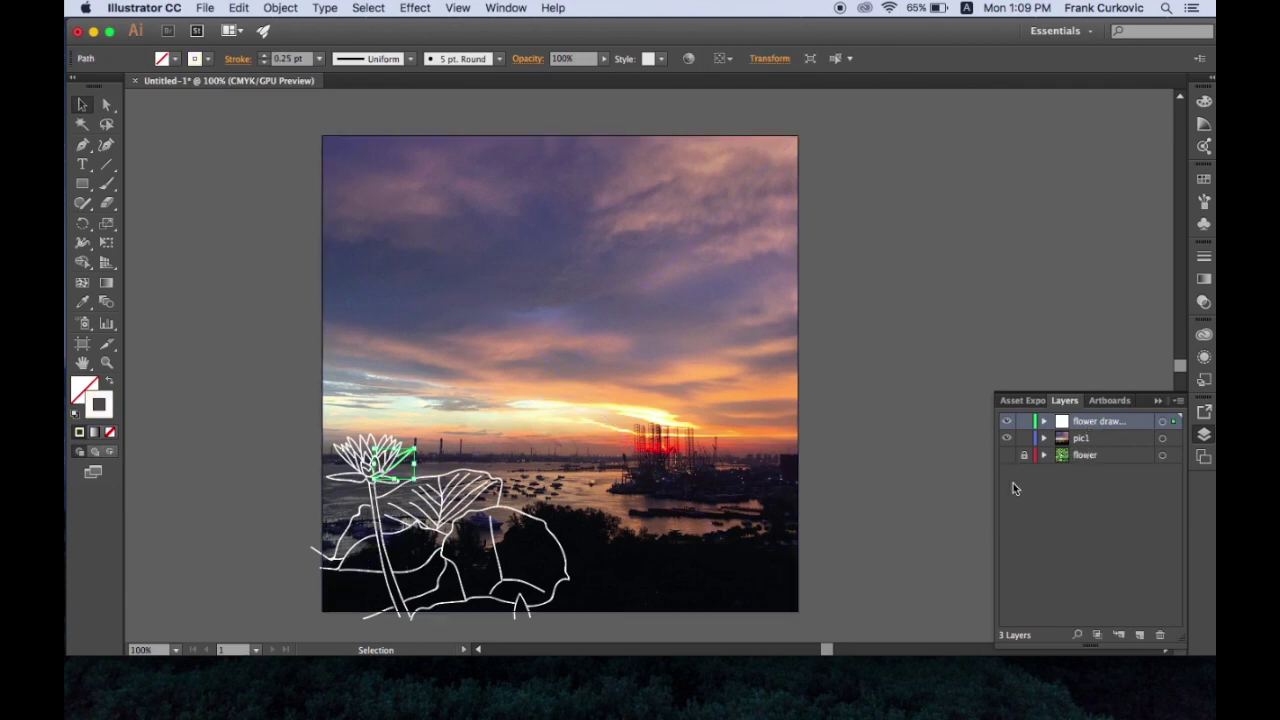
Hide the sunset photo layer, leaving the leaf outline in its original place
click(1007, 438)
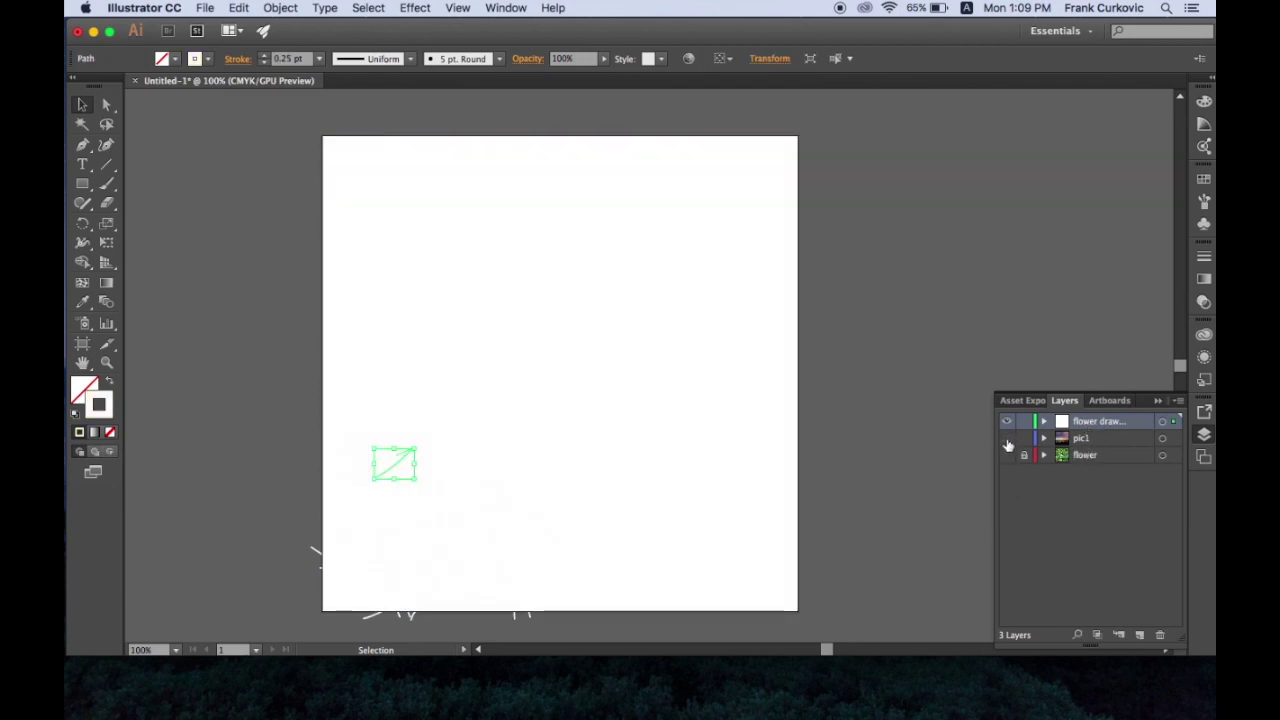
click(237, 338)
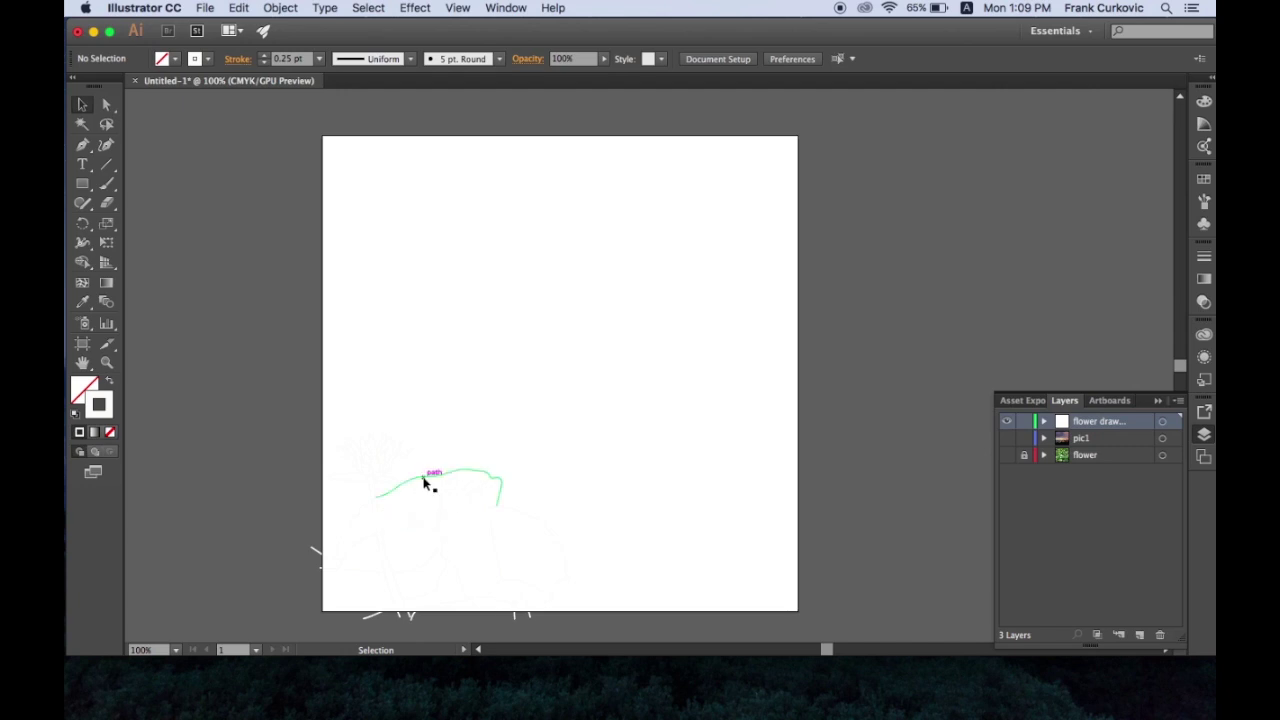
drag(424, 483, 474, 428)
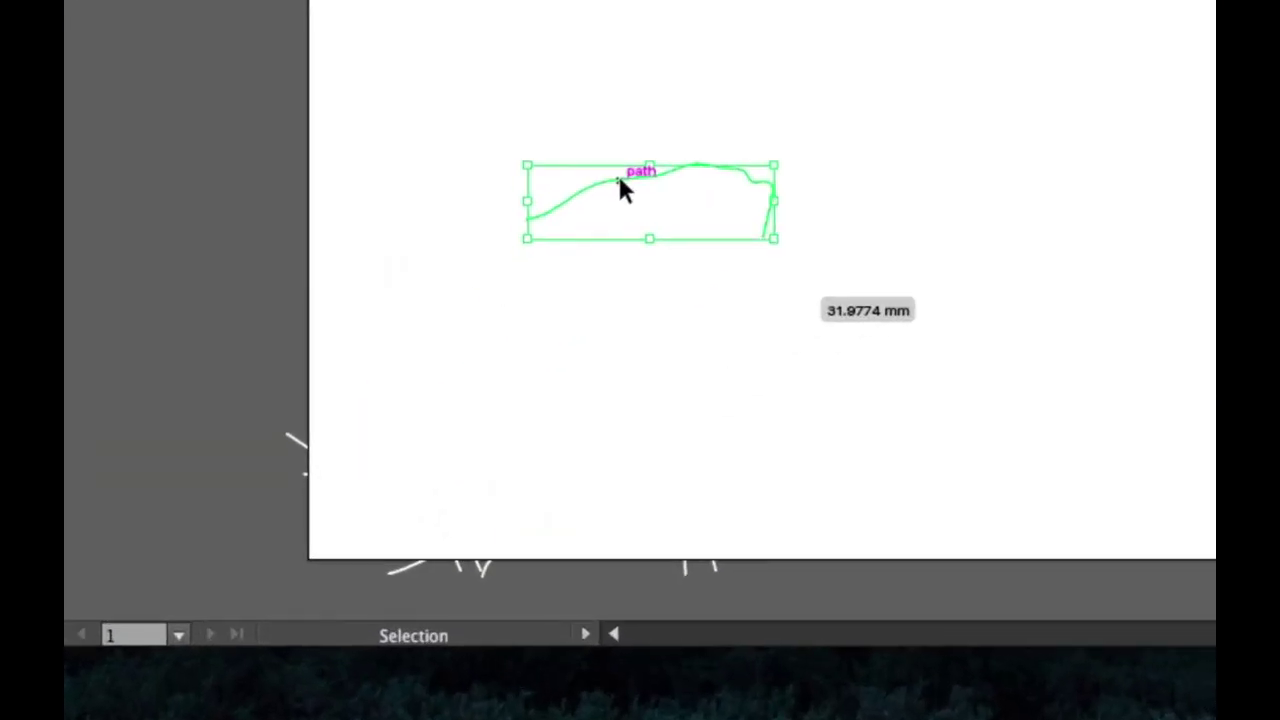
key(ctrl+z)
key(a)
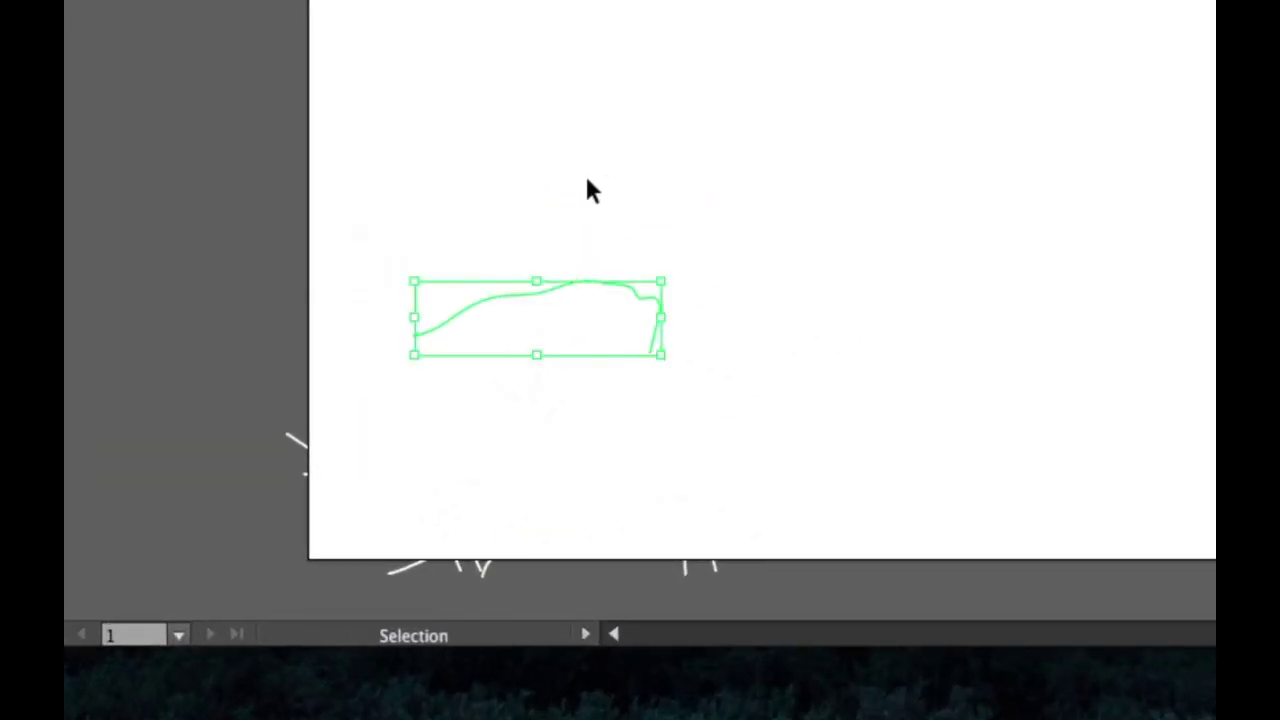
Group the lotus lines, move the group to the artboard top, and show the sunset photo
mouse_move(186, 150)
mouse_down()
mouse_move(861, 530)
mouse_move(837, 603)
mouse_up()
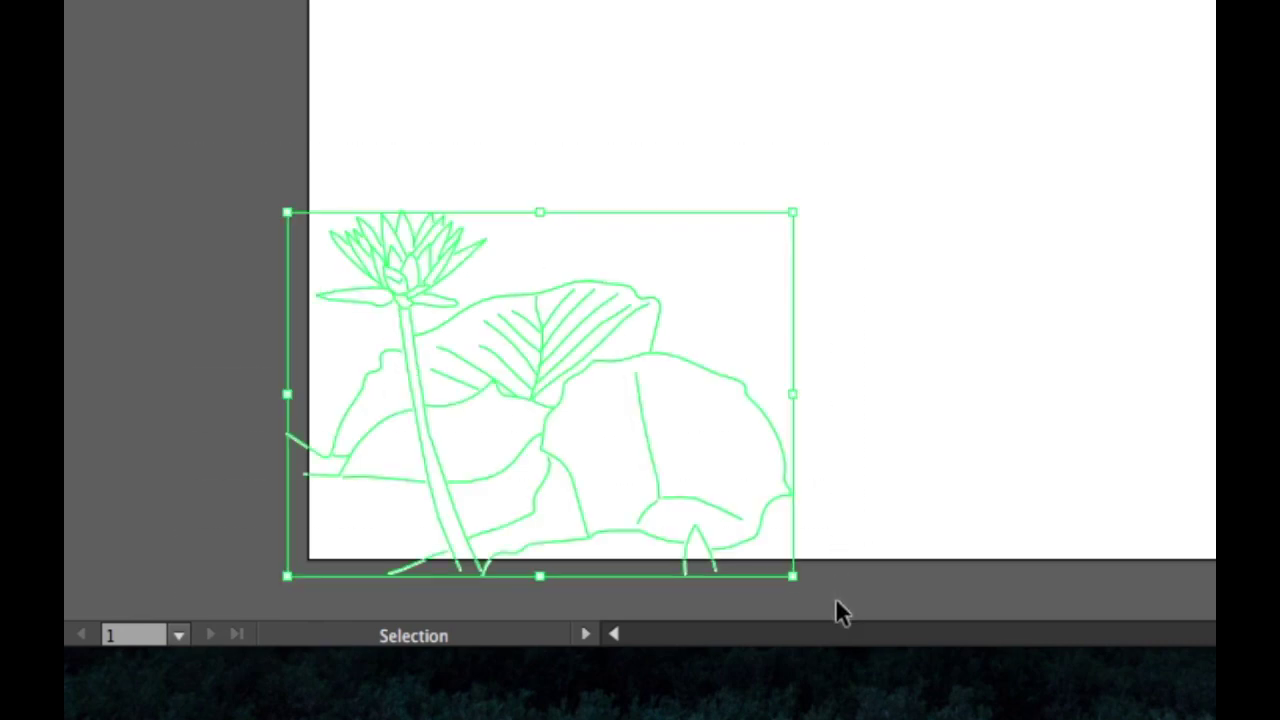
key(super+g)
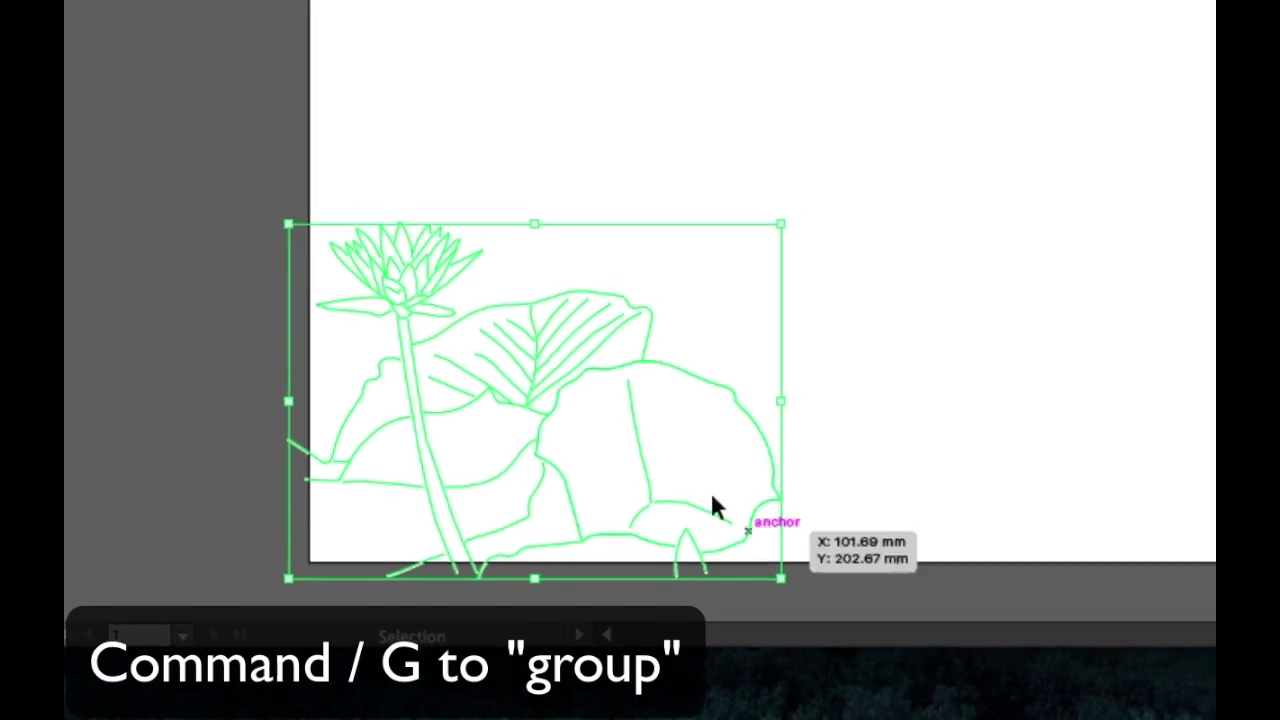
drag(535, 390, 770, 0)
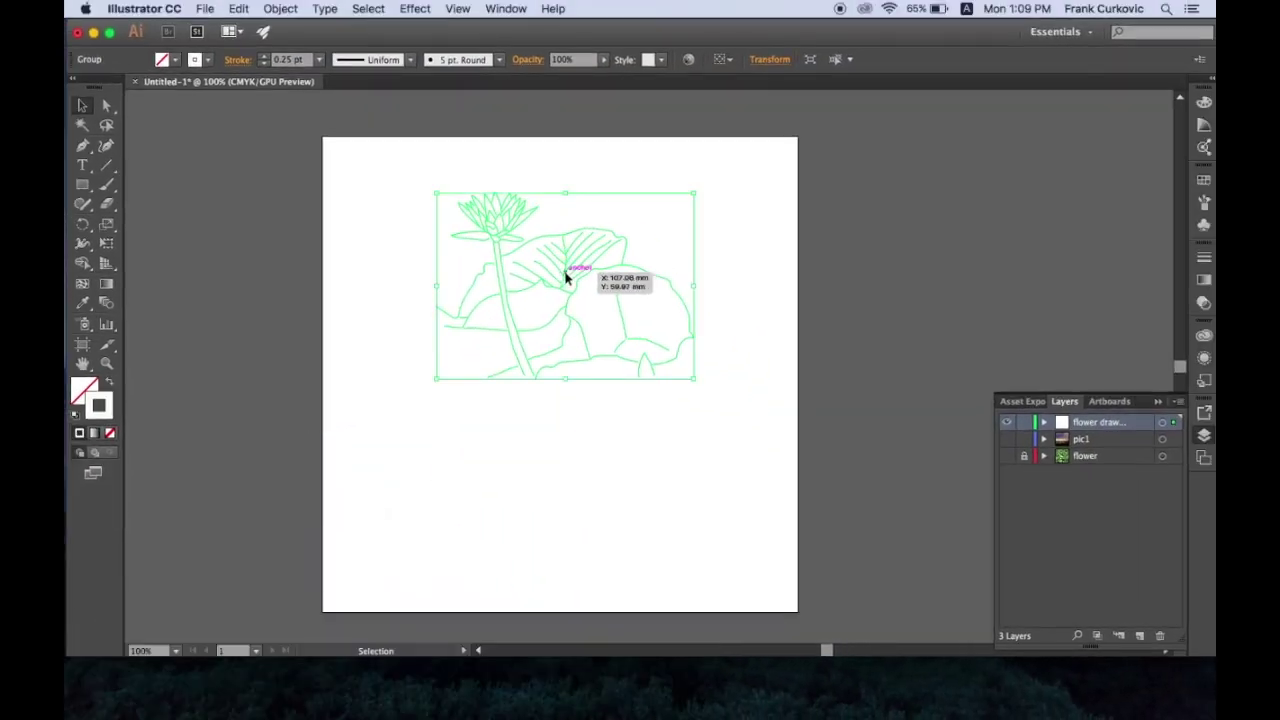
click(1006, 438)
drag(542, 271, 573, 329)
key(super+z)
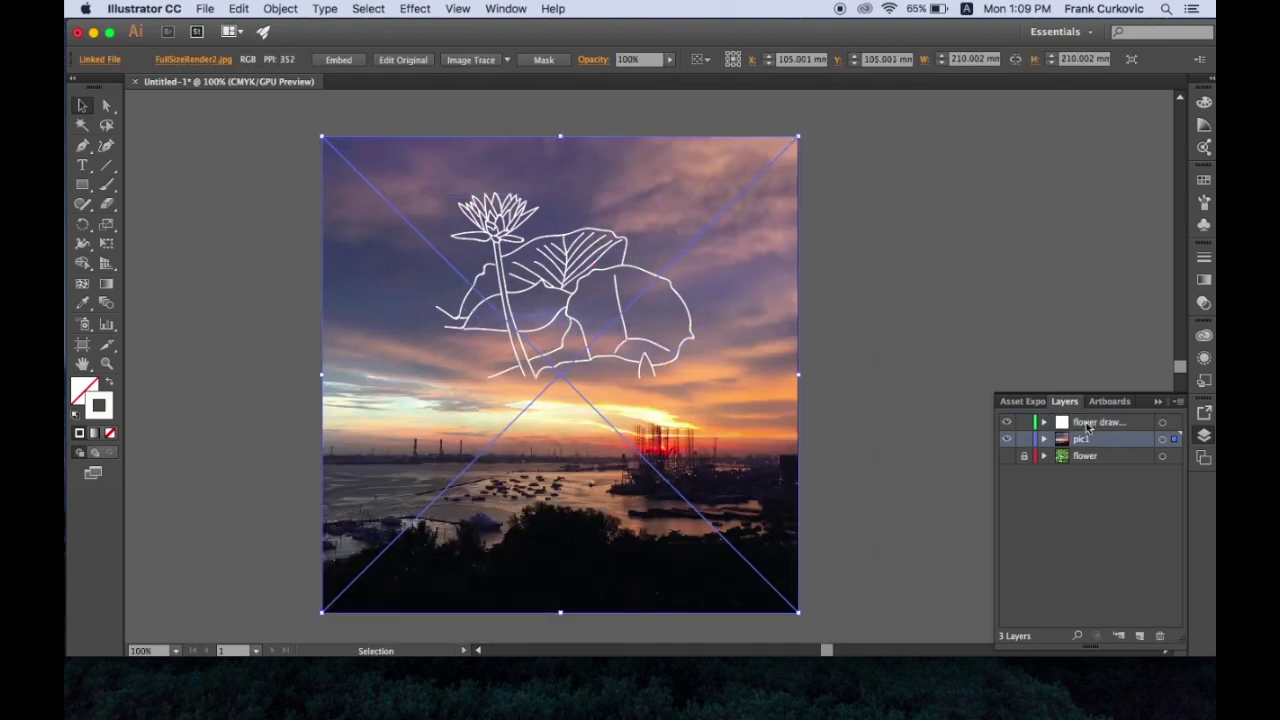
click(1090, 424)
Scale the lotus group to span the photo width, rotate it 180°, and move it up
mouse_move(571, 257)
mouse_down()
mouse_move(697, 430)
mouse_move(697, 512)
mouse_up()
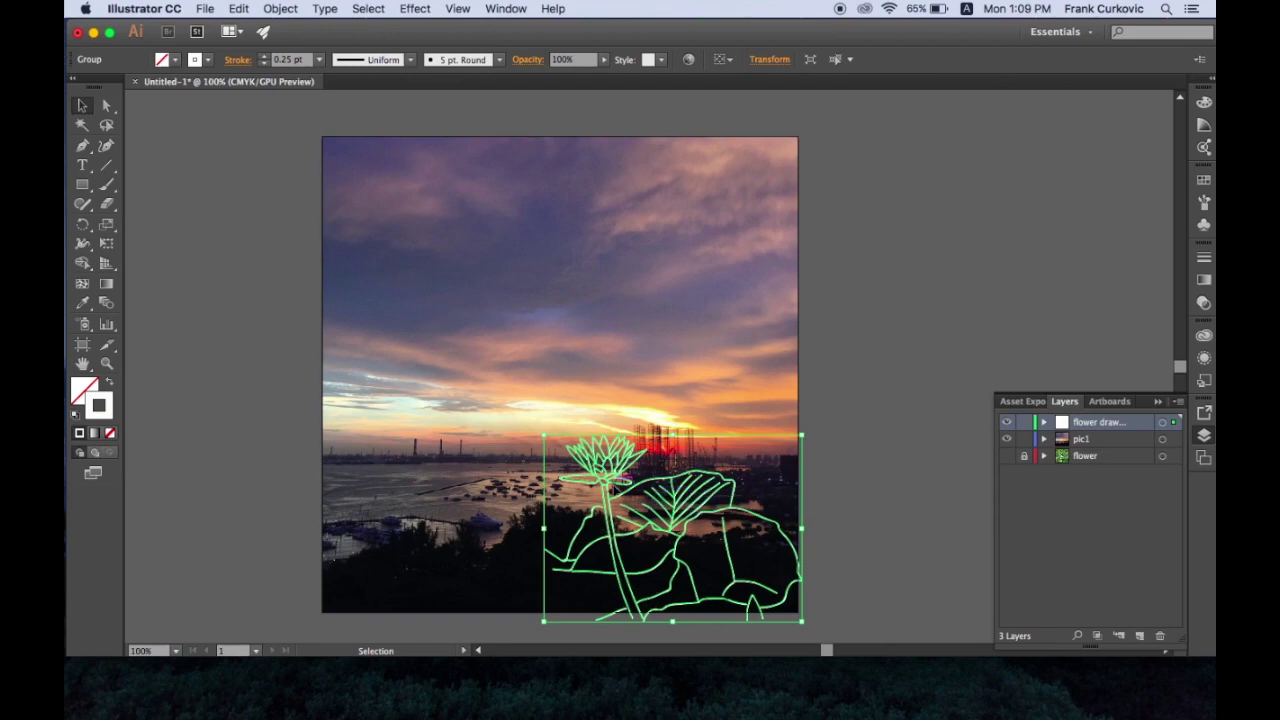
mouse_move(545, 438)
mouse_down()
mouse_move(567, 268)
mouse_move(323, 306)
mouse_up()
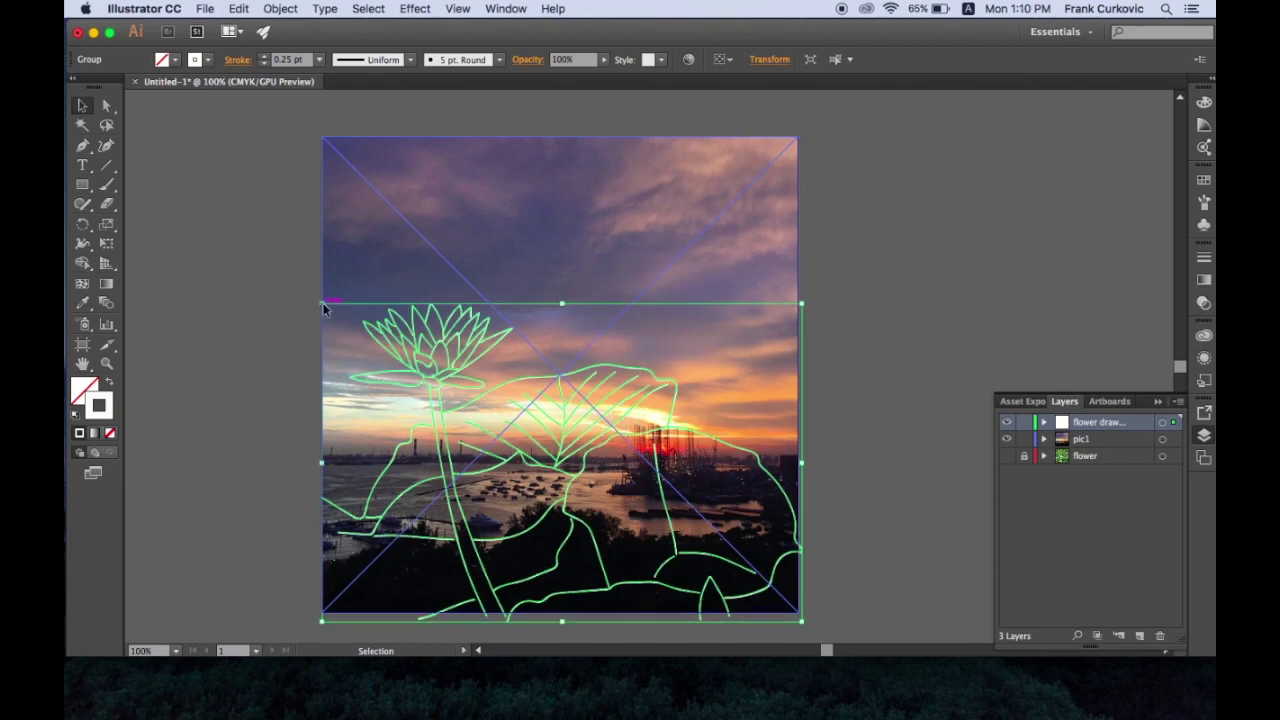
mouse_move(562, 303)
mouse_down()
mouse_move(560, 417)
mouse_move(563, 405)
mouse_up()
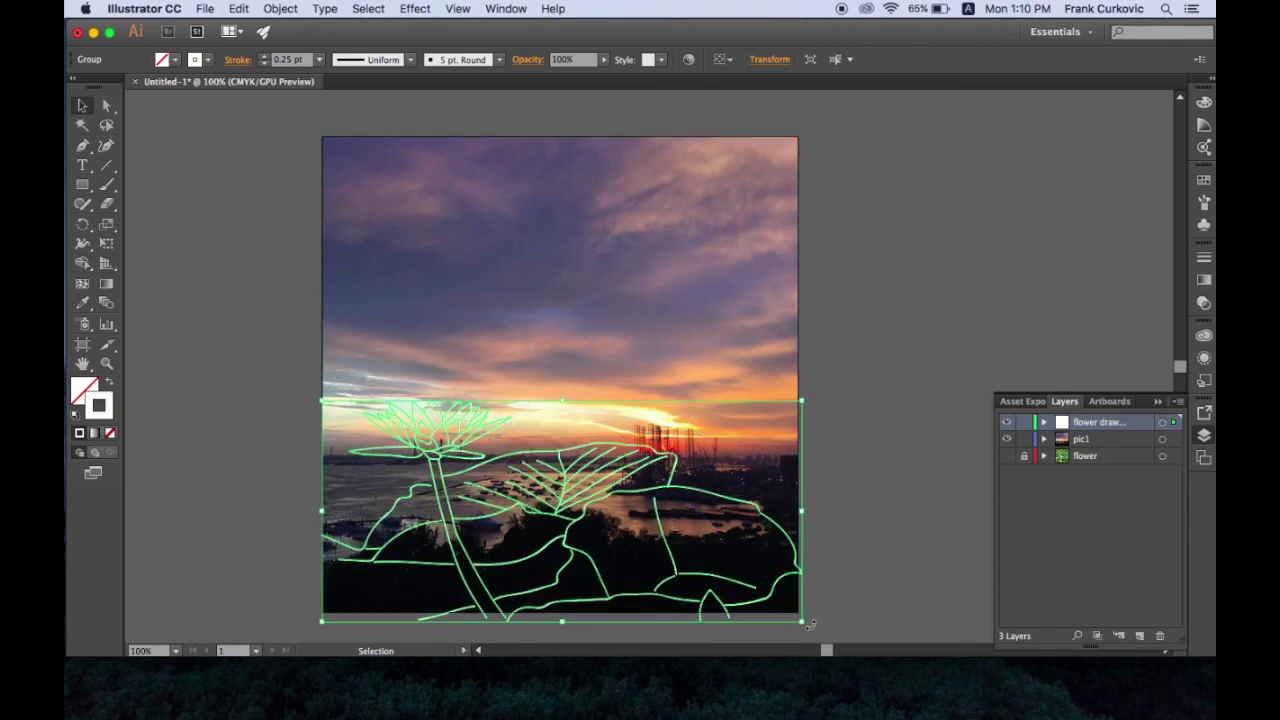
drag(810, 624, 318, 400)
drag(562, 520, 561, 223)
click(922, 270)
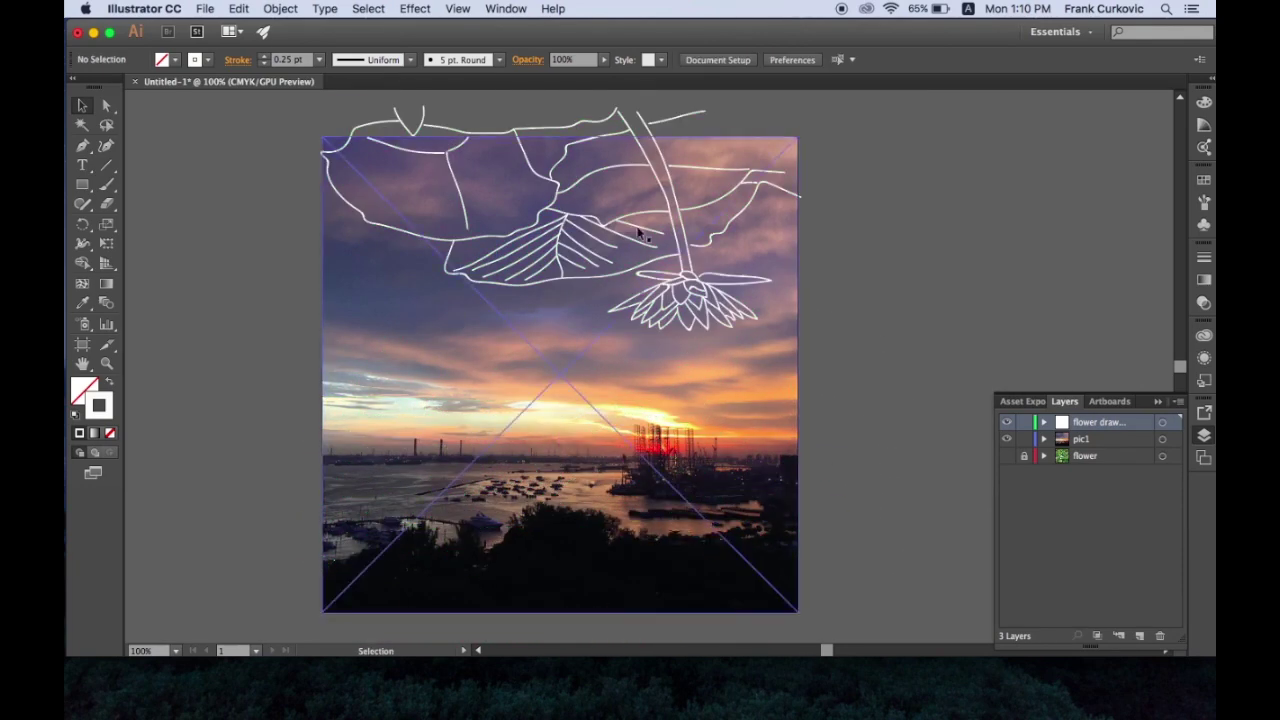
Start an Export As and name the file TG-FN-Digdraw
click(205, 9)
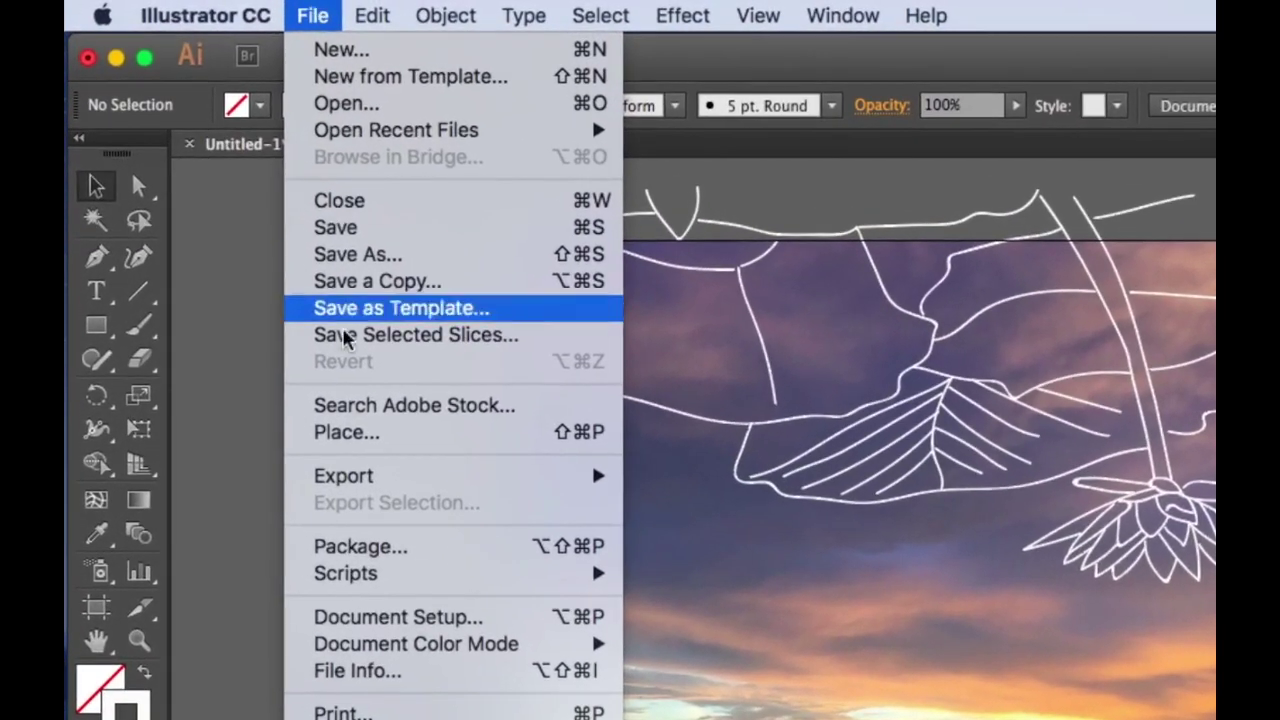
mouse_move(219, 275)
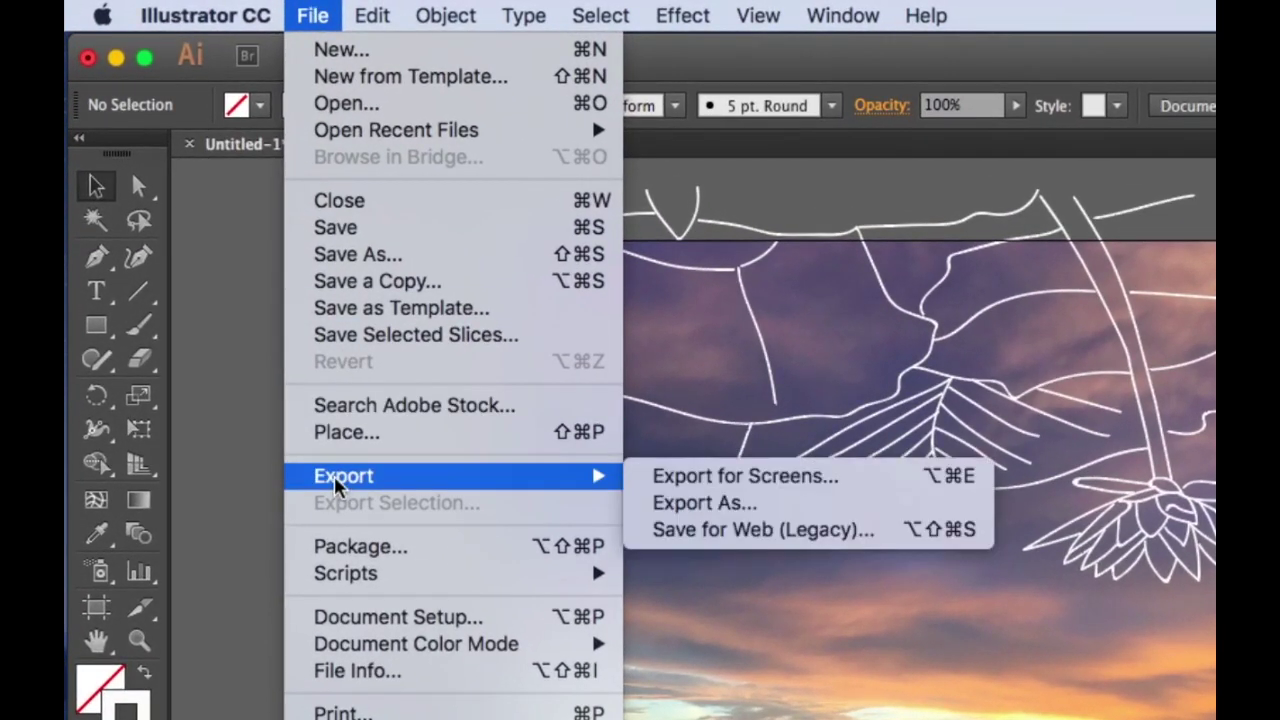
click(684, 506)
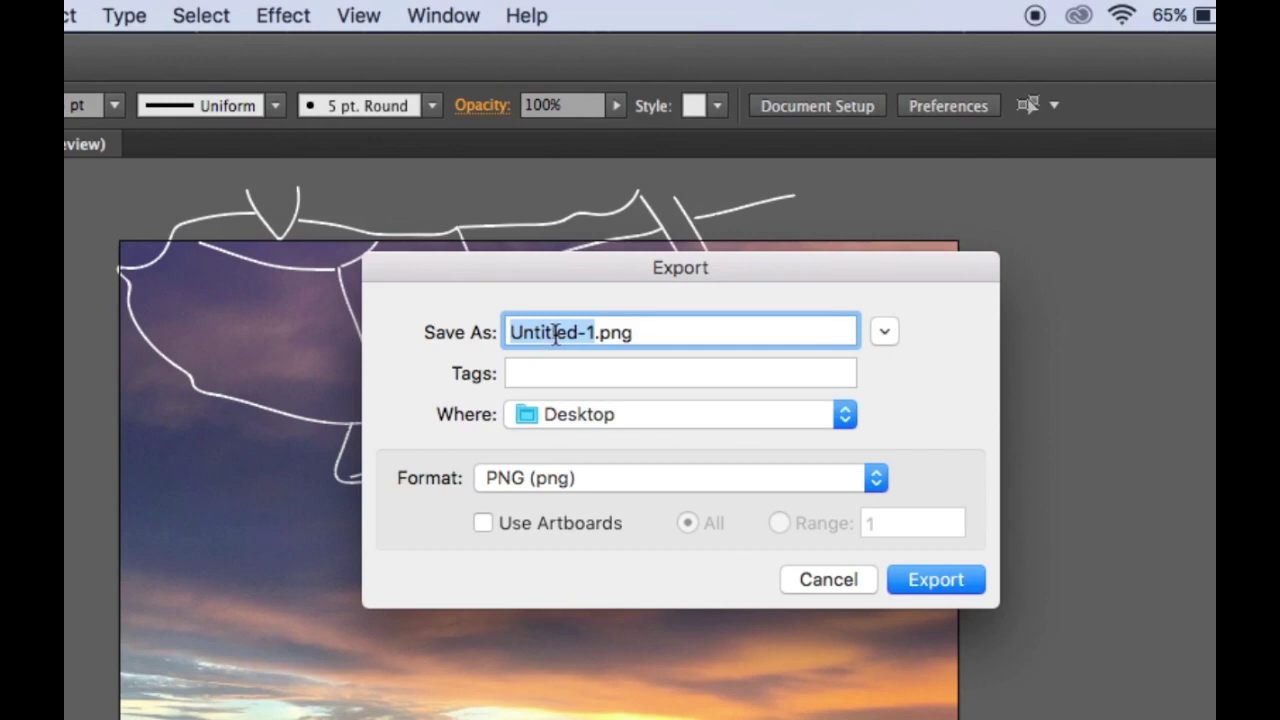
text(FN)
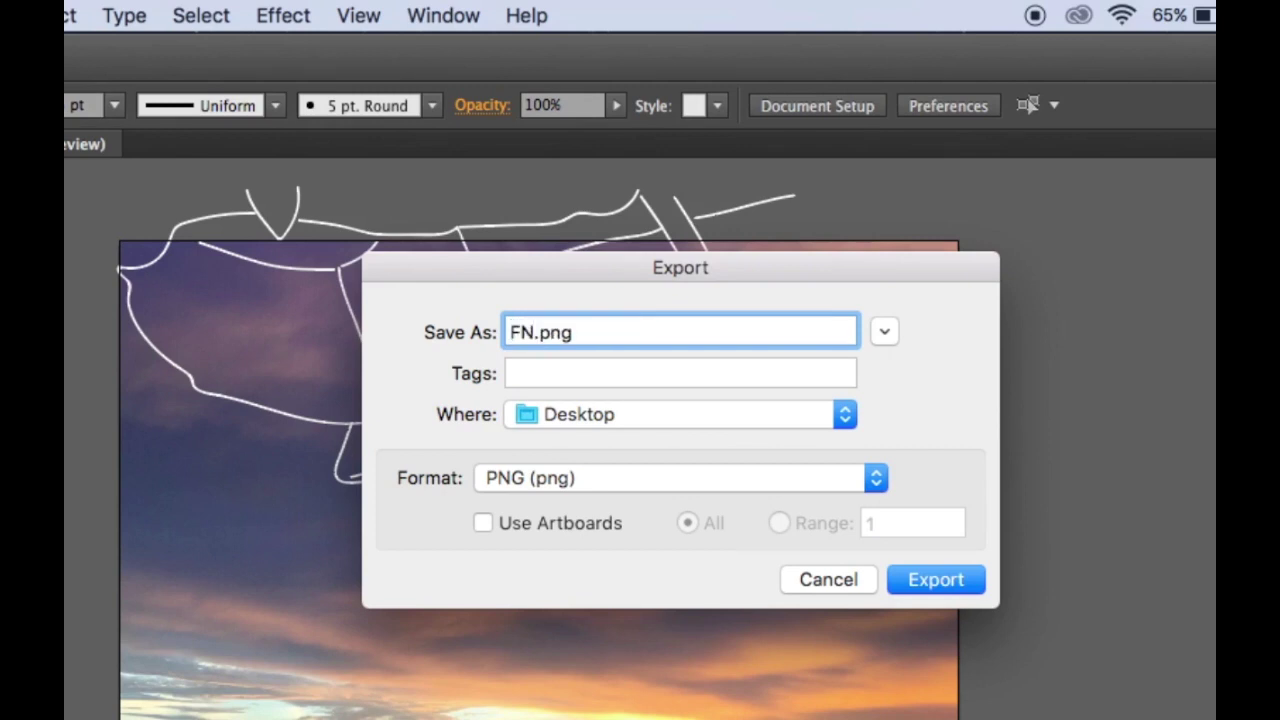
key(BackSpace)
key(BackSpace)
text(TG-F)
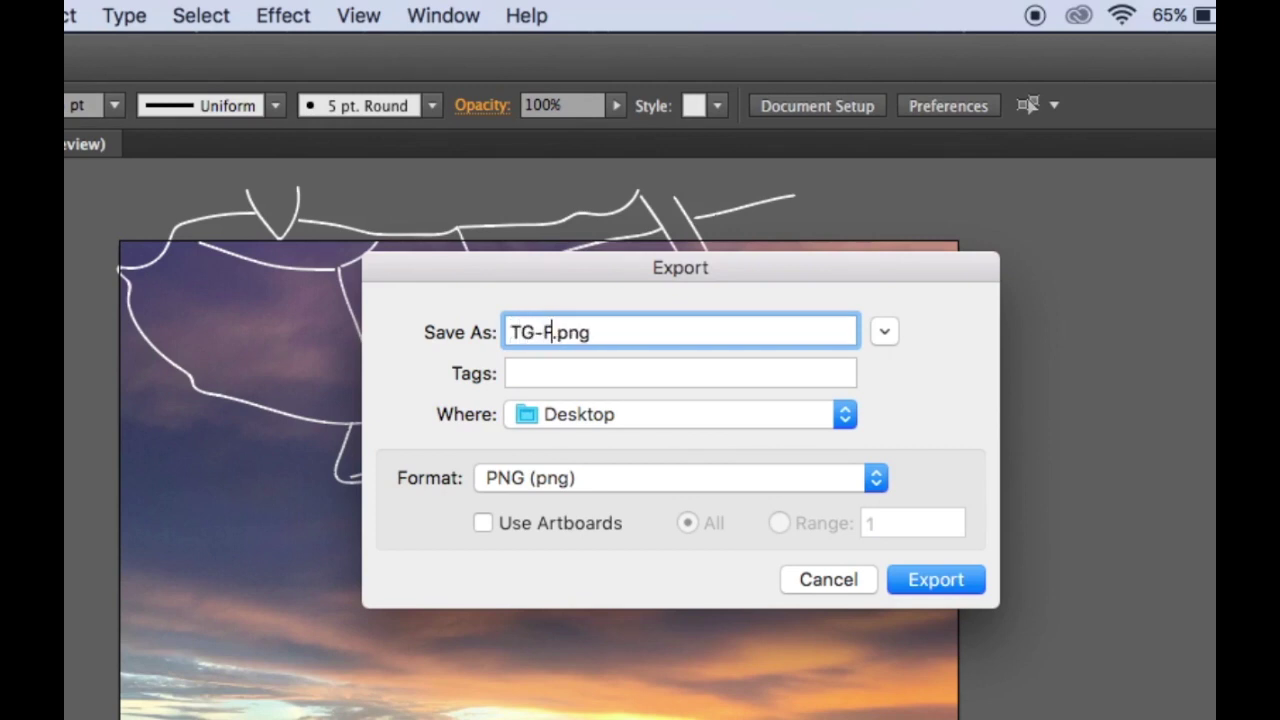
text(N)
text(-D)
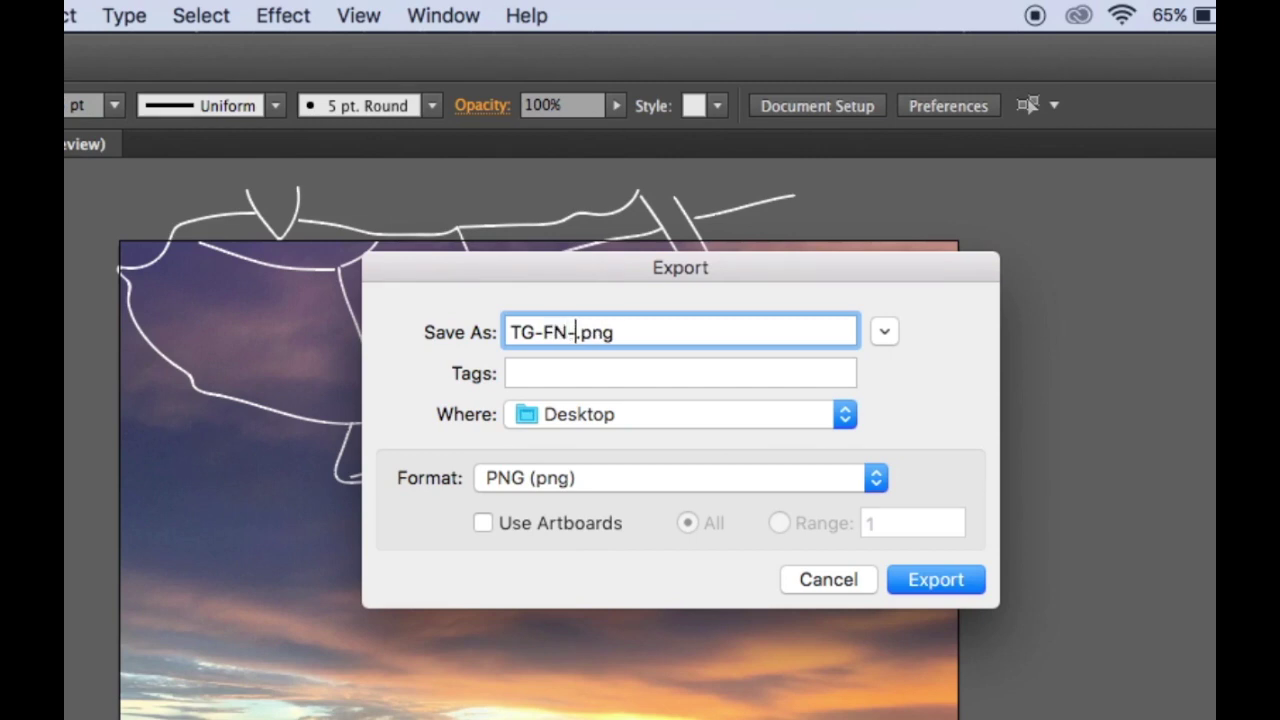
text(igdraw)
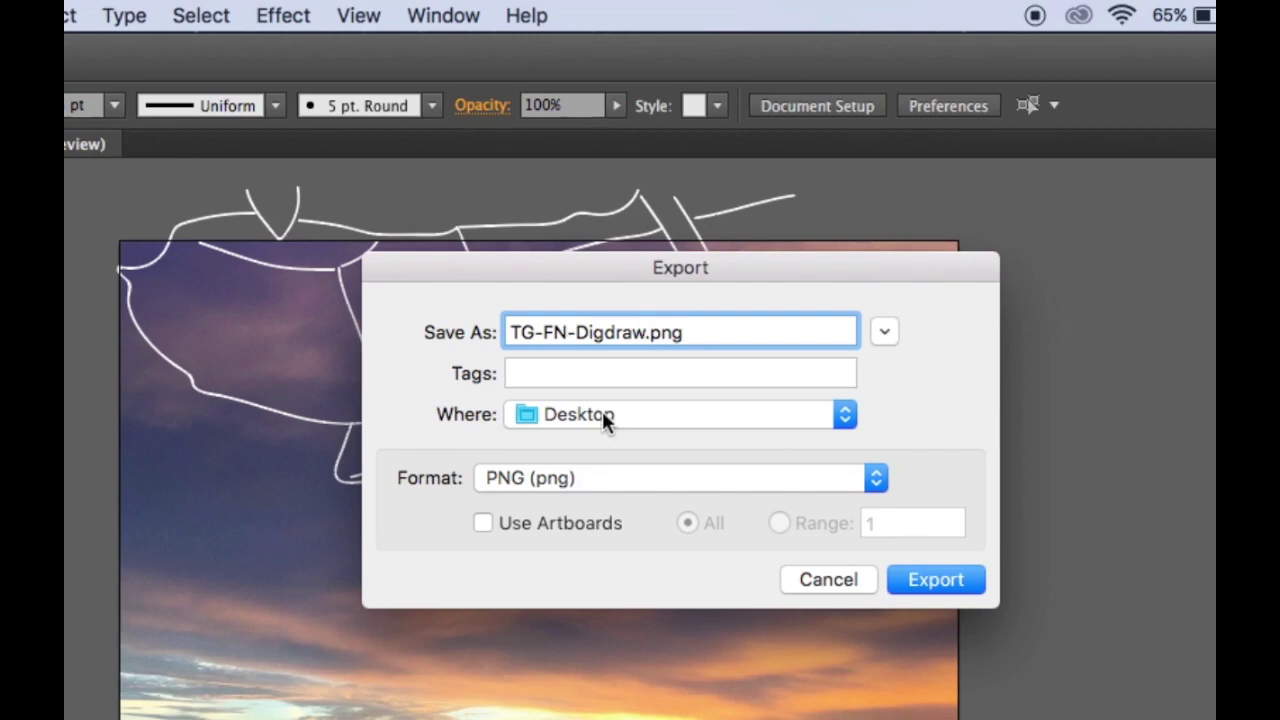
Choose JPEG format with Use Artboards and proceed to the JPEG options
click(551, 478)
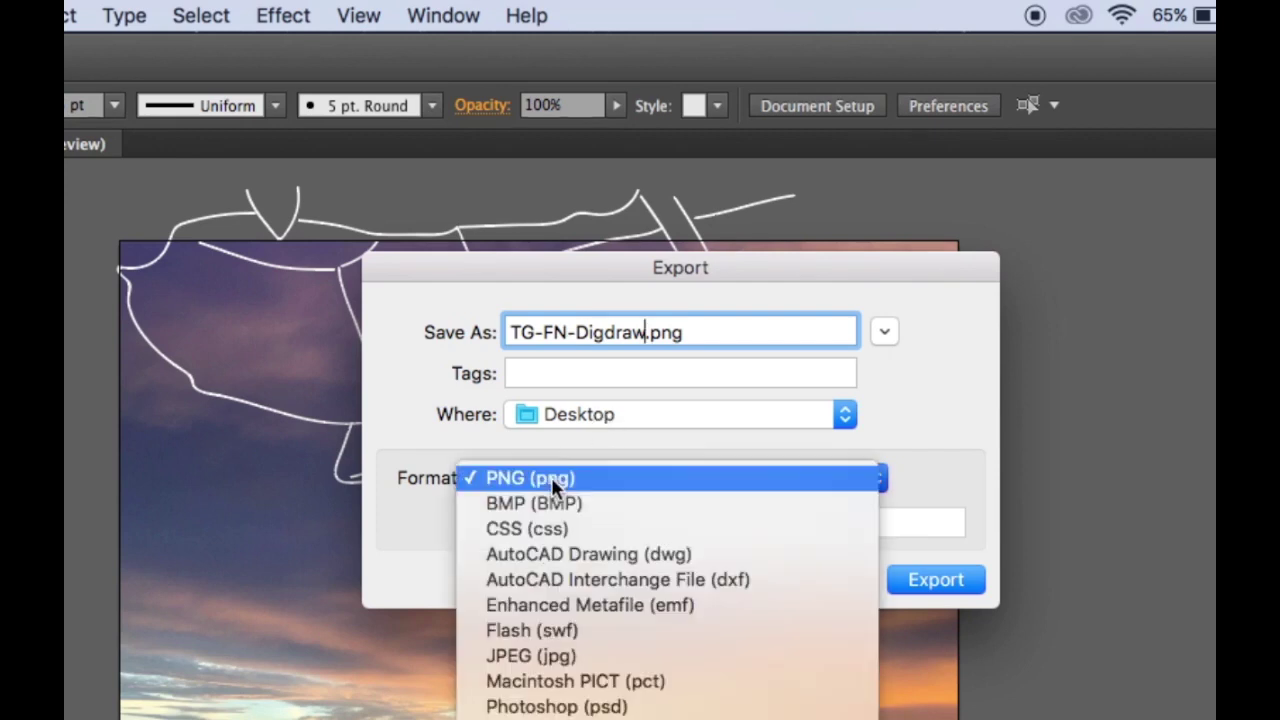
click(550, 655)
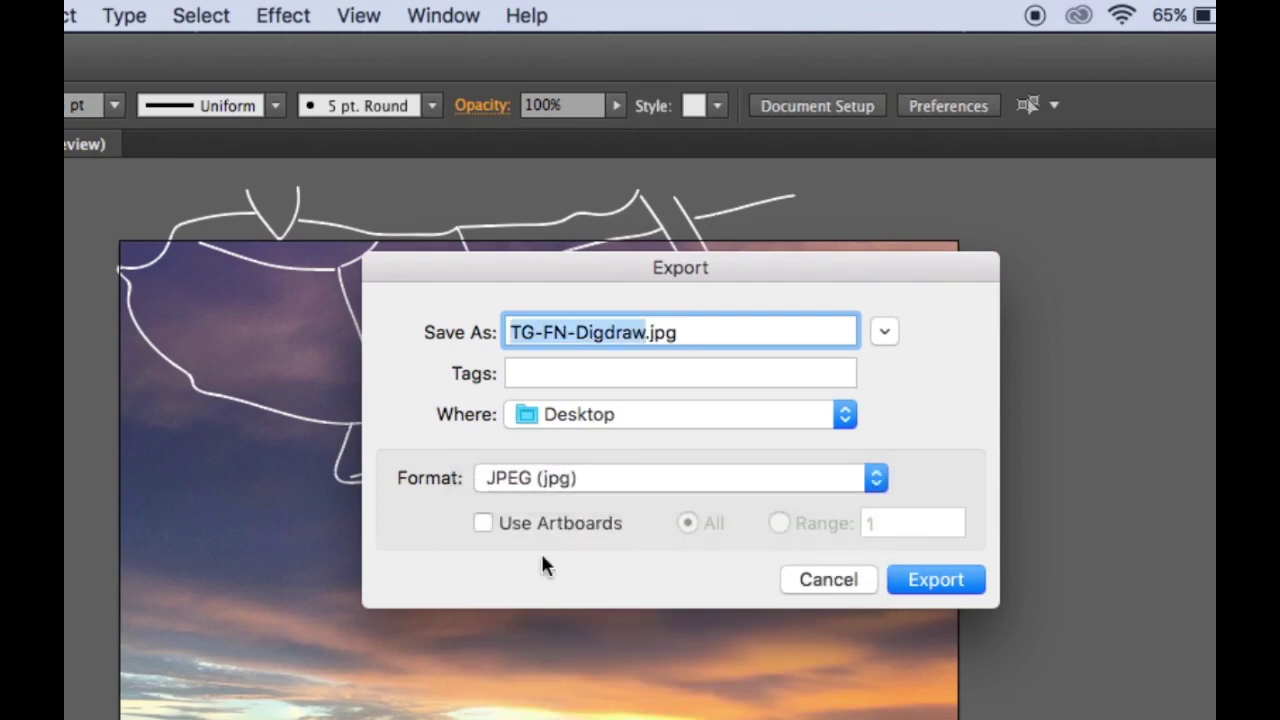
click(482, 523)
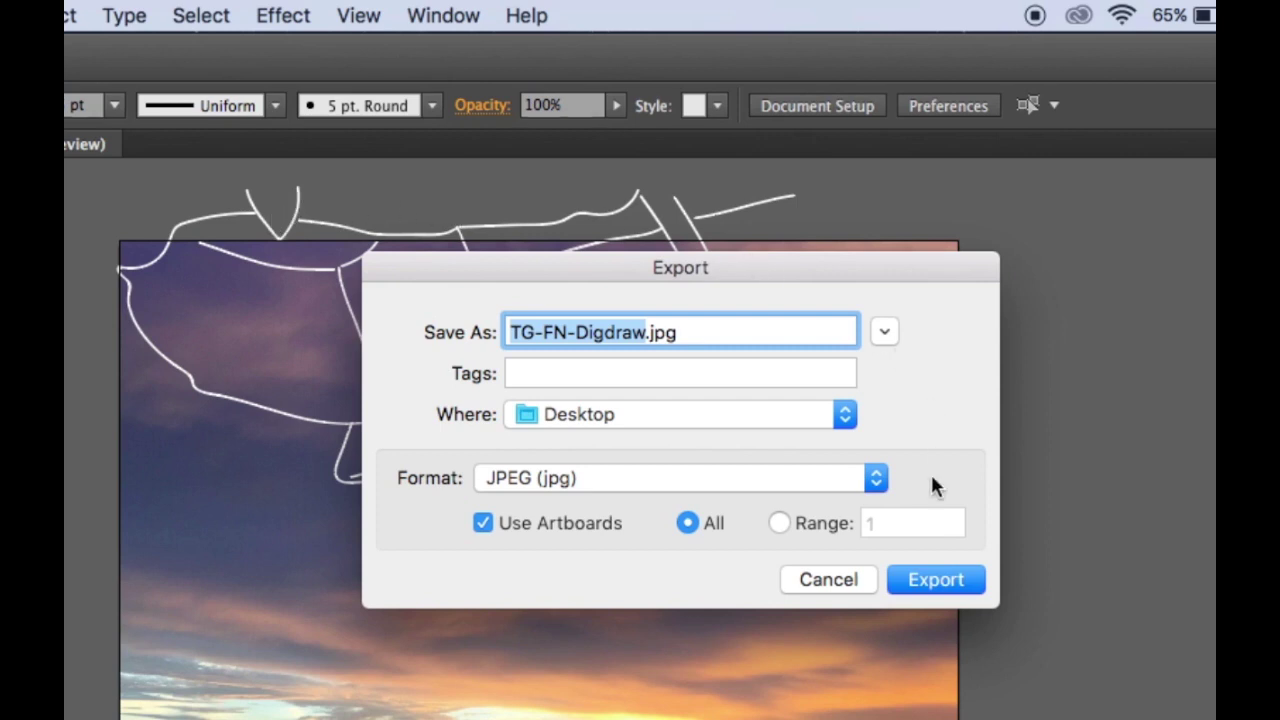
click(931, 586)
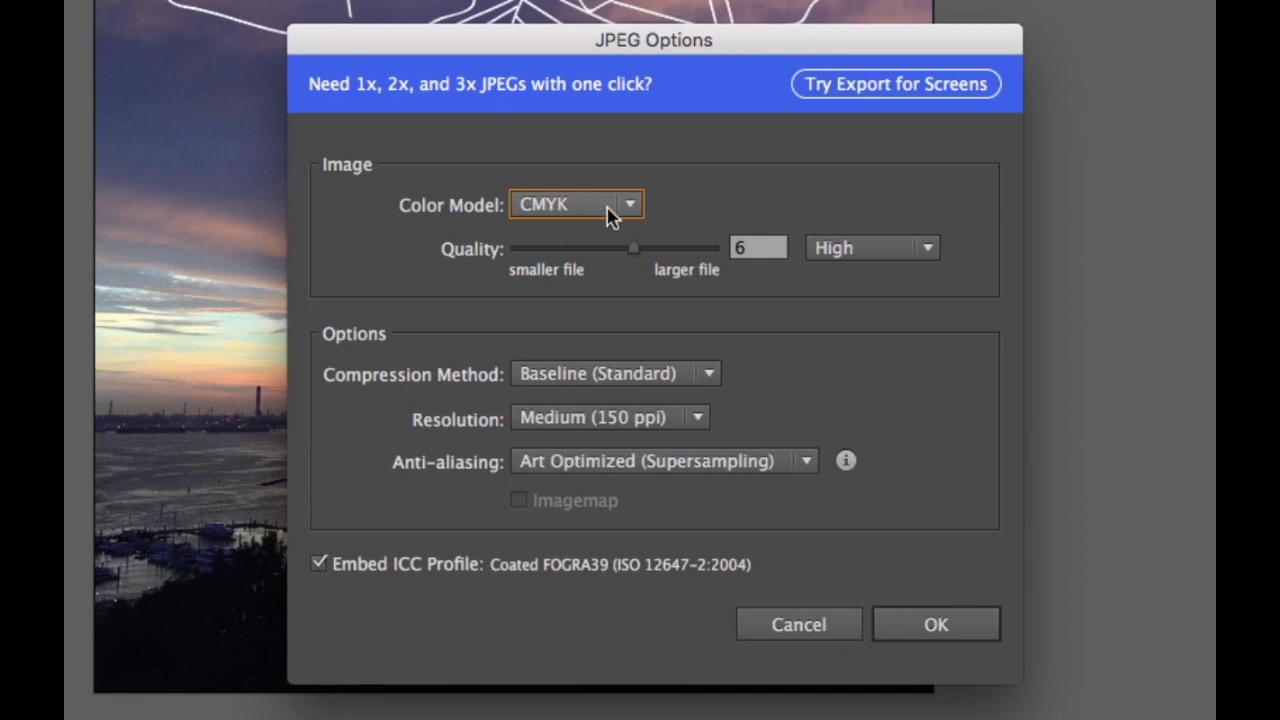
Set the JPEG quality to High and confirm to save TG-FN-Digdraw.jpg
click(837, 258)
click(840, 312)
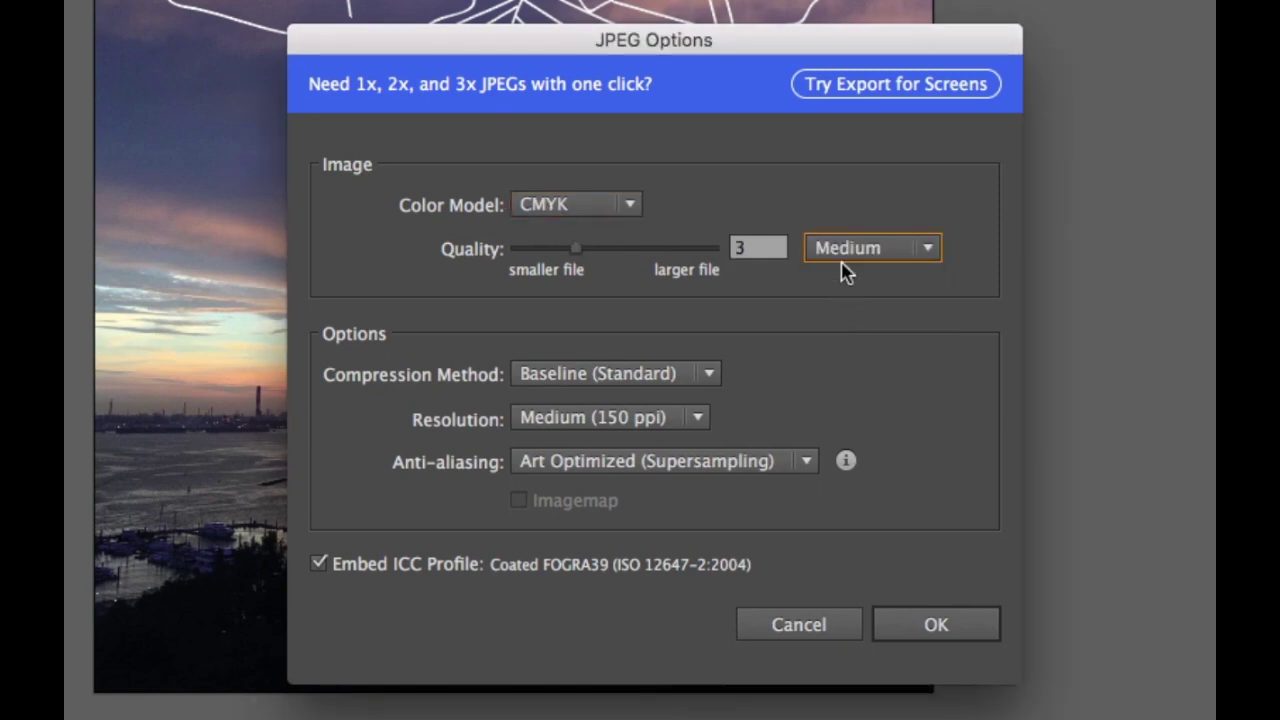
click(847, 251)
click(845, 343)
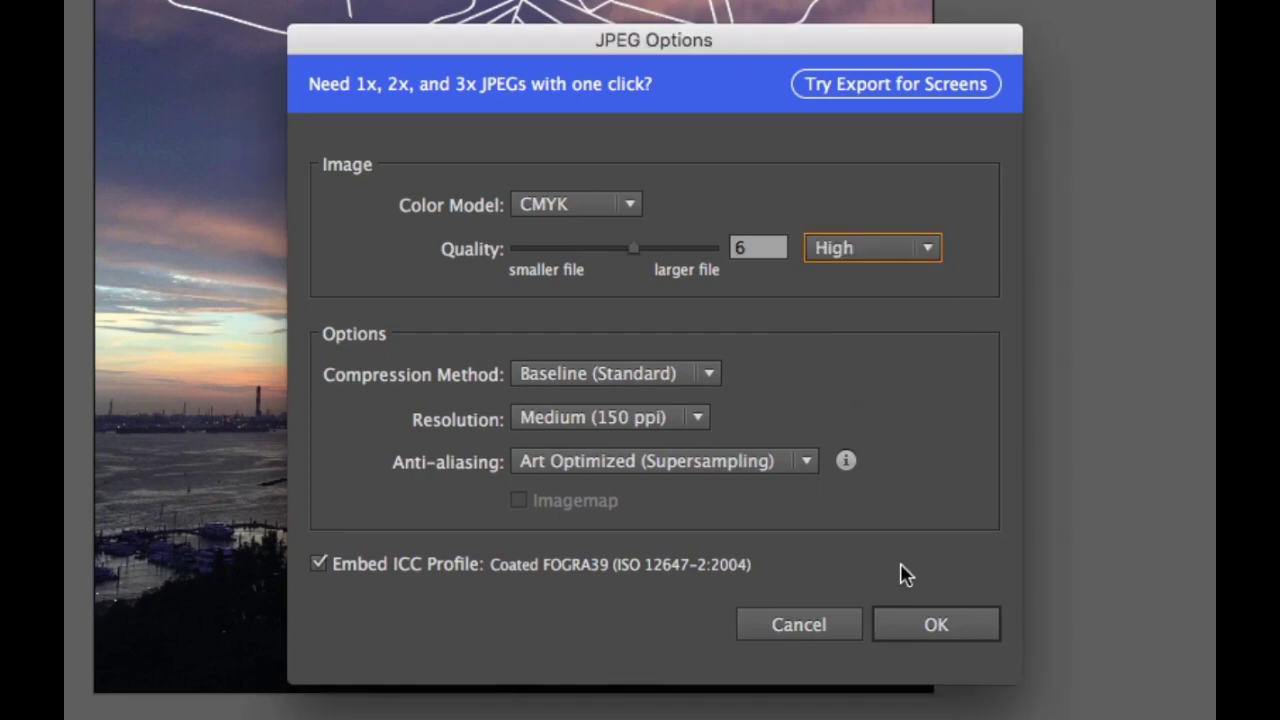
click(926, 625)
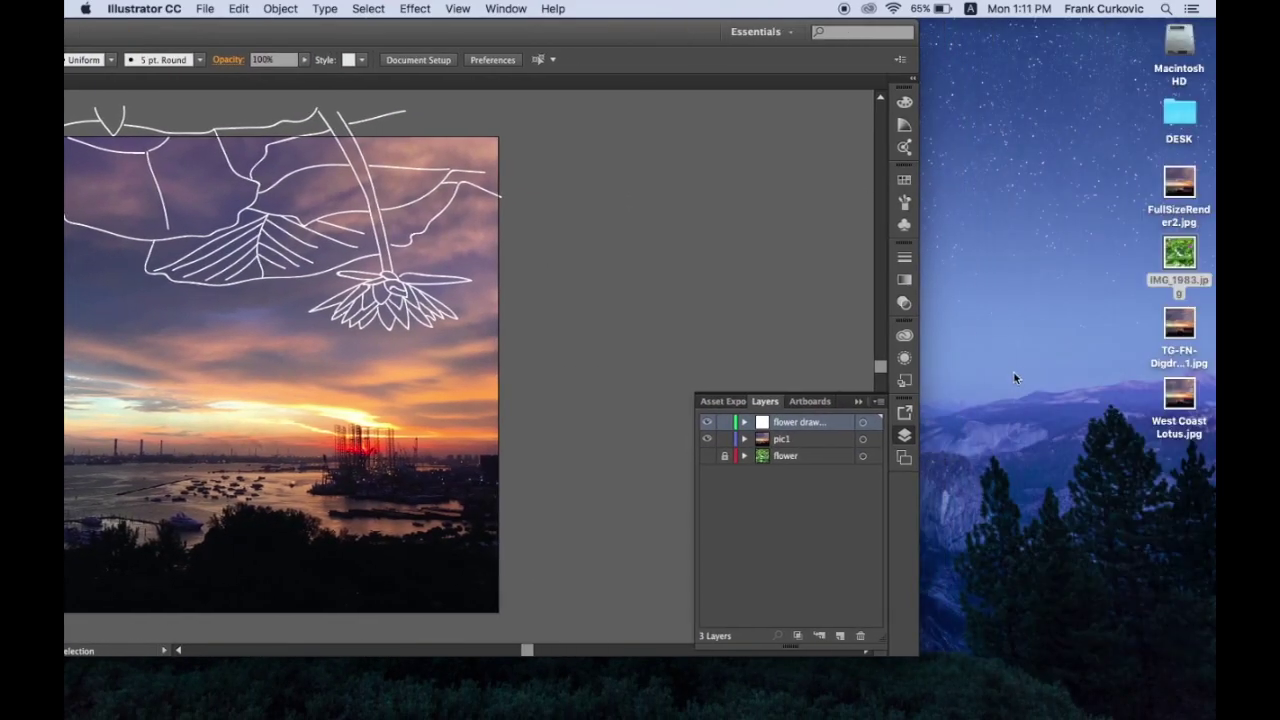
click(1045, 455)
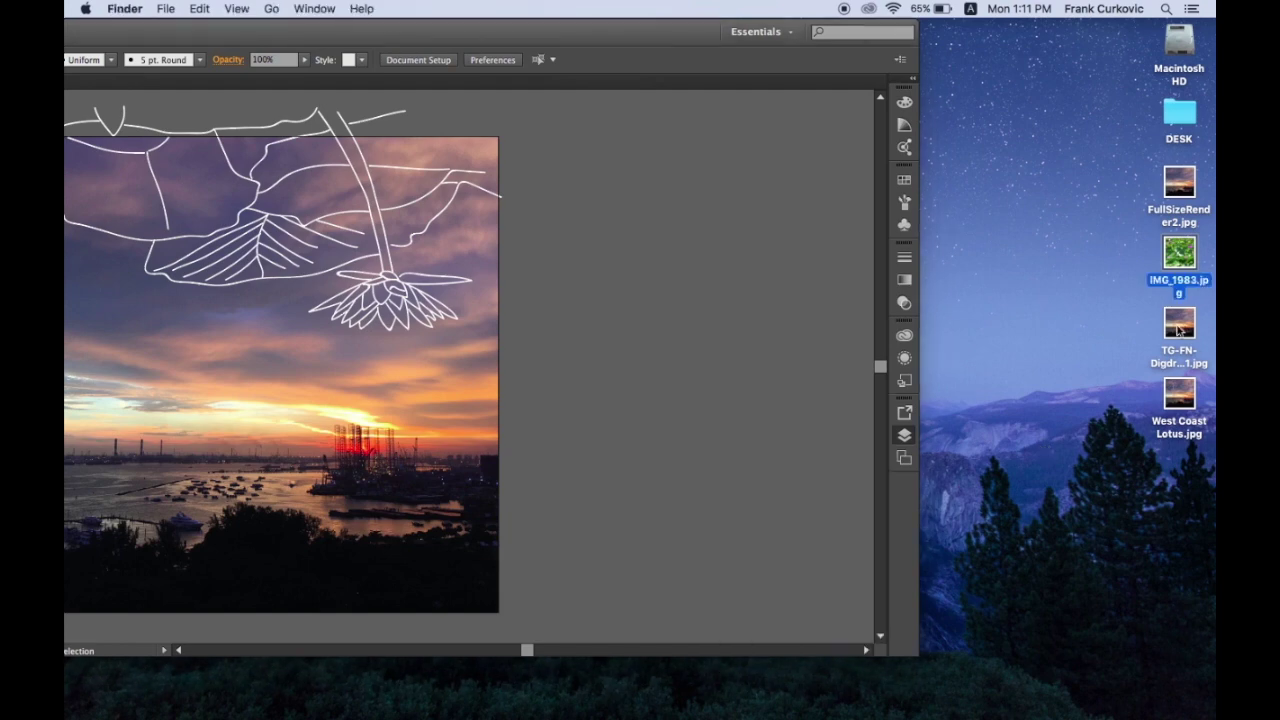
double_click(1178, 330)
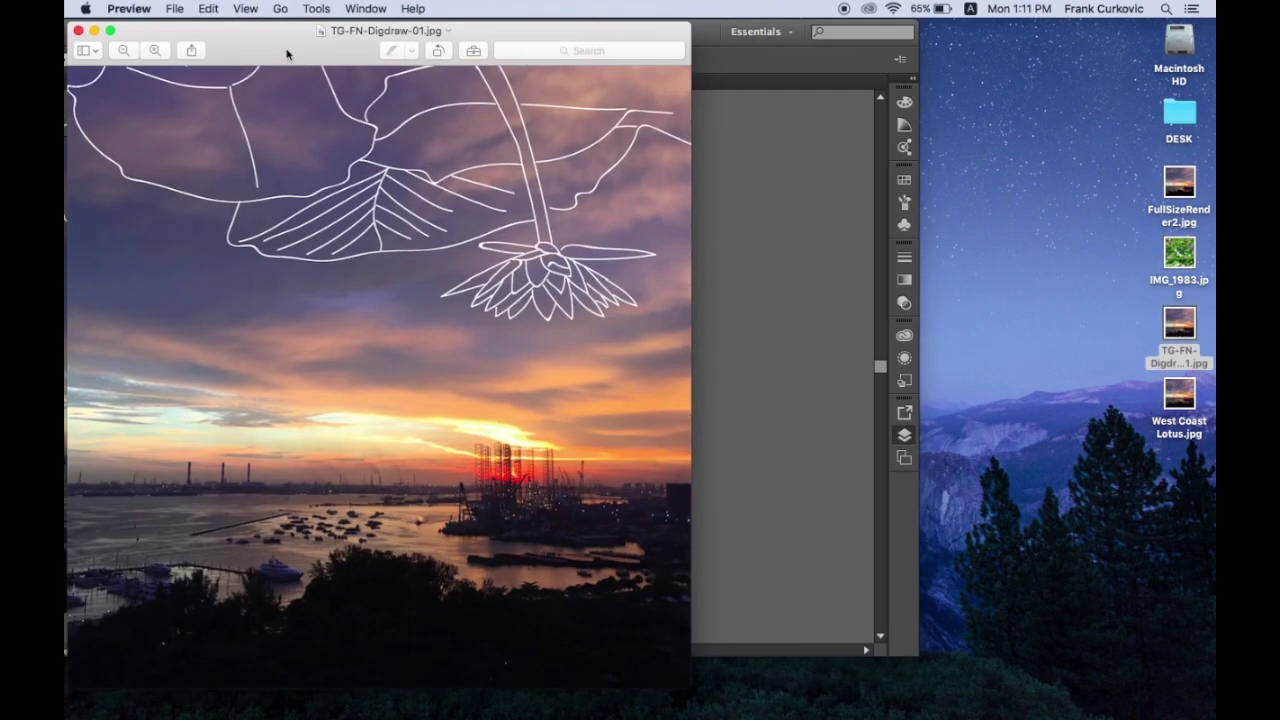
drag(287, 53, 549, 30)
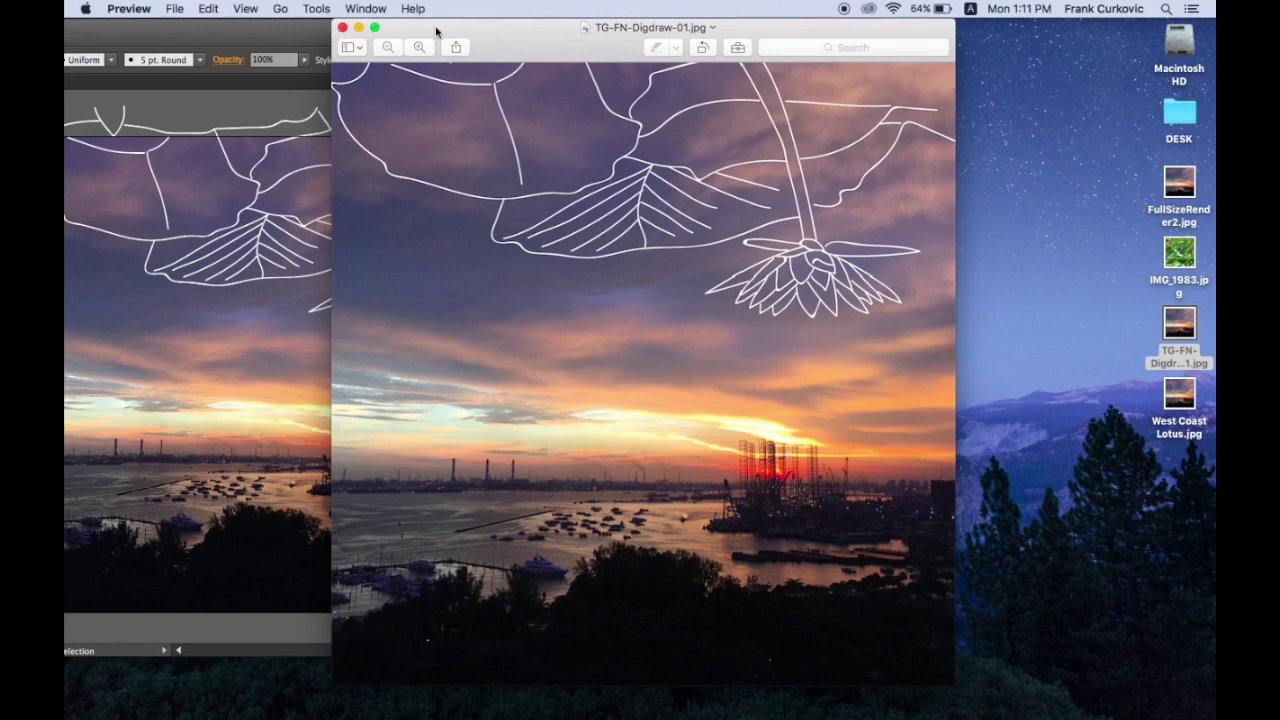
click(342, 27)
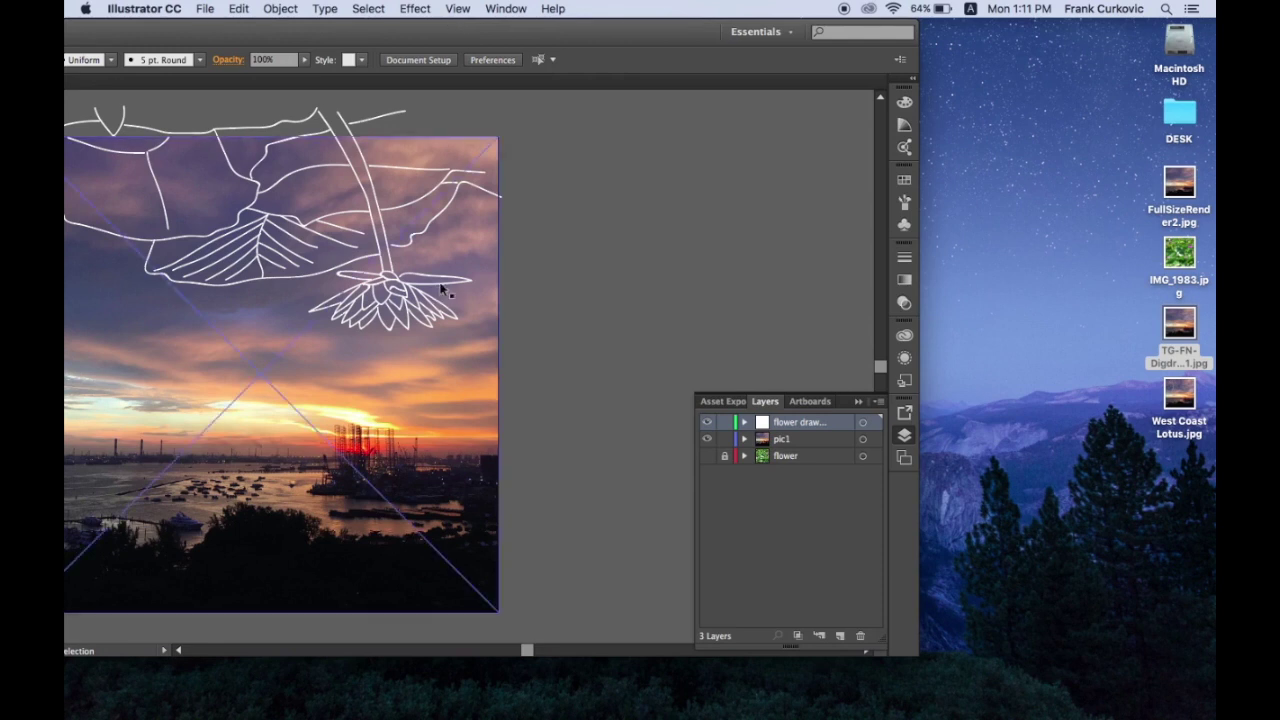
Drag the Illustrator window rightward to reveal the whole sunset artwork
drag(604, 33, 725, 22)
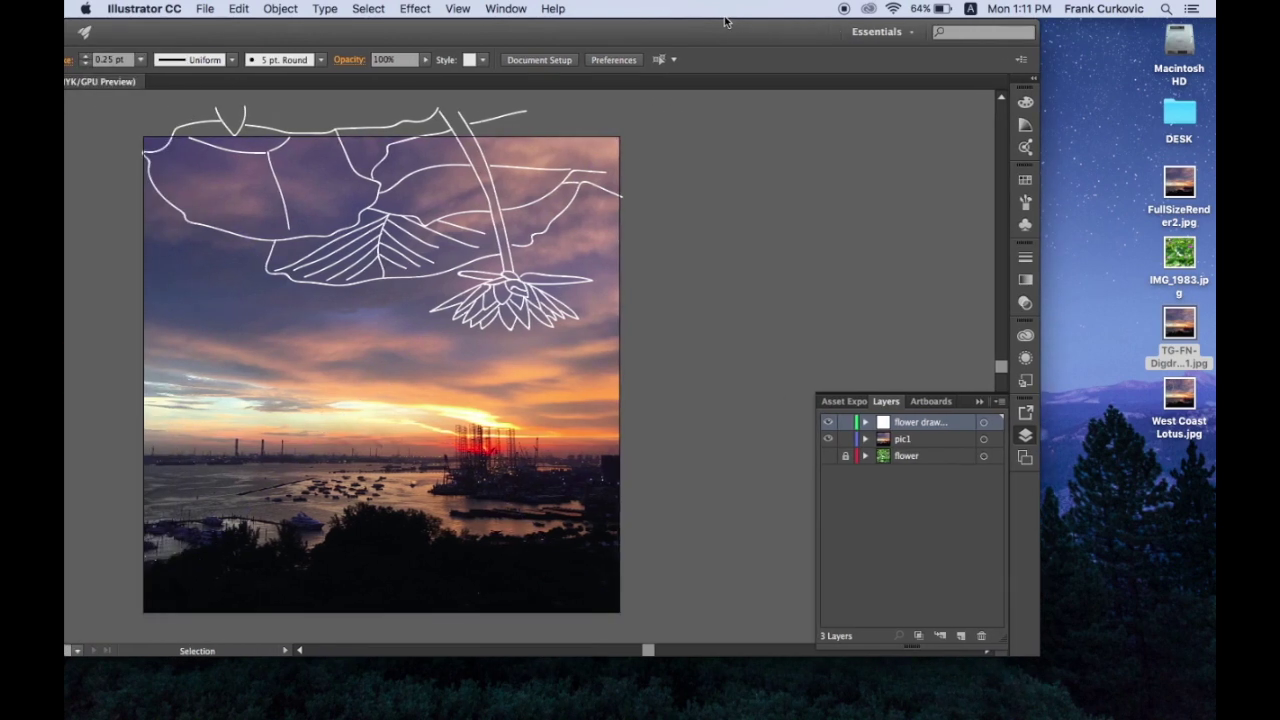